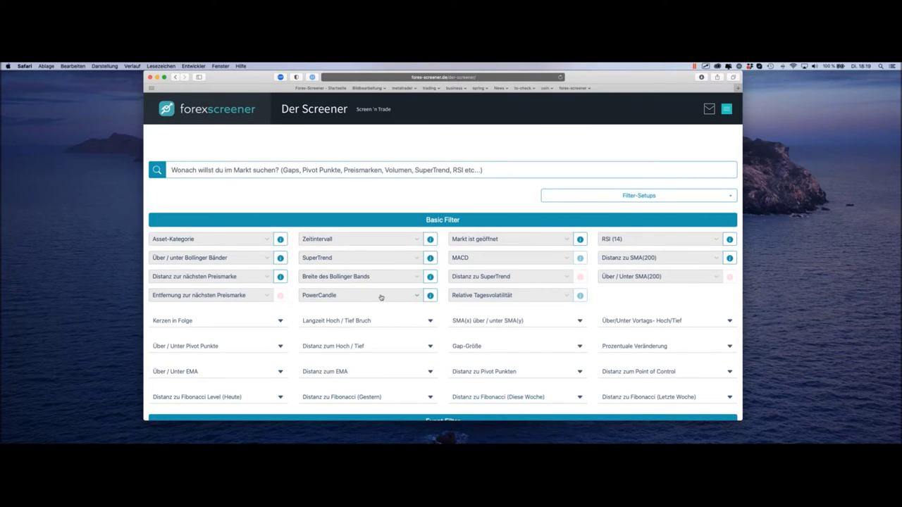
Set the Bollinger Bands basic filter to "über Bollinger Bands".
scroll(380, 298, down, 5)
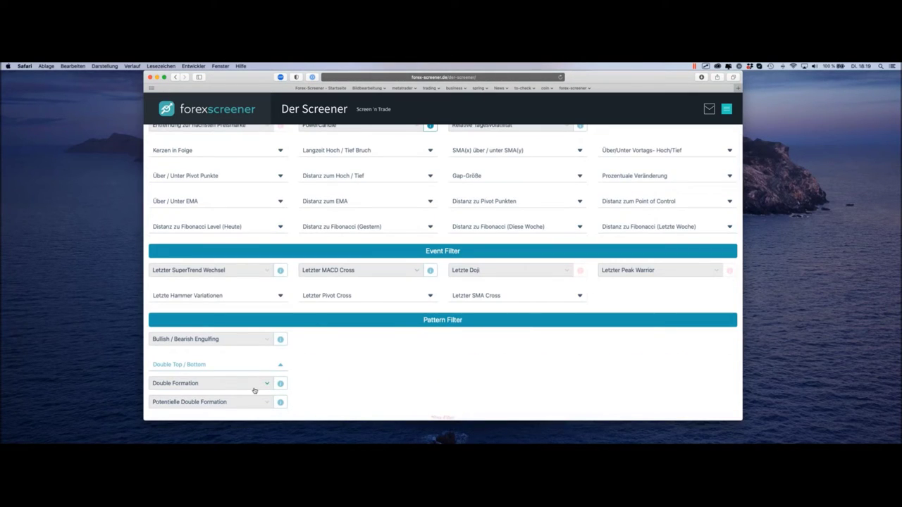
scroll(383, 202, up, 5)
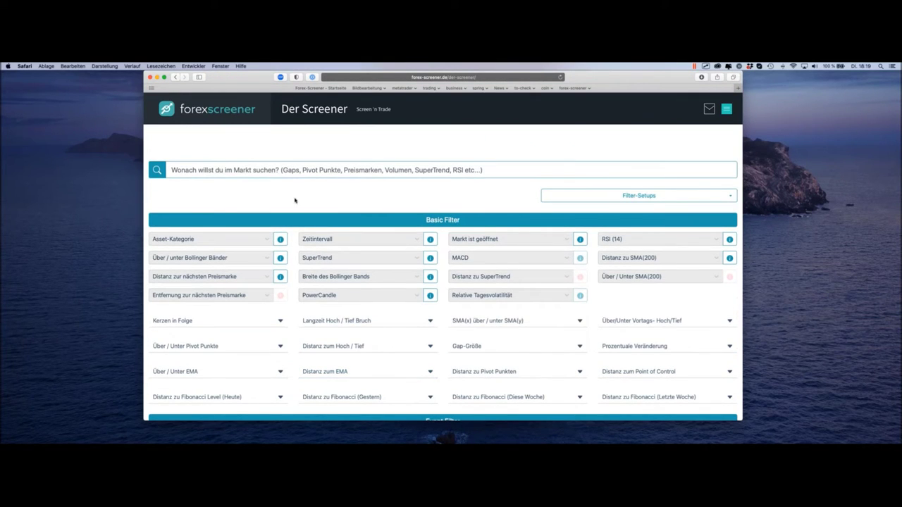
drag(149, 239, 280, 240)
click(256, 258)
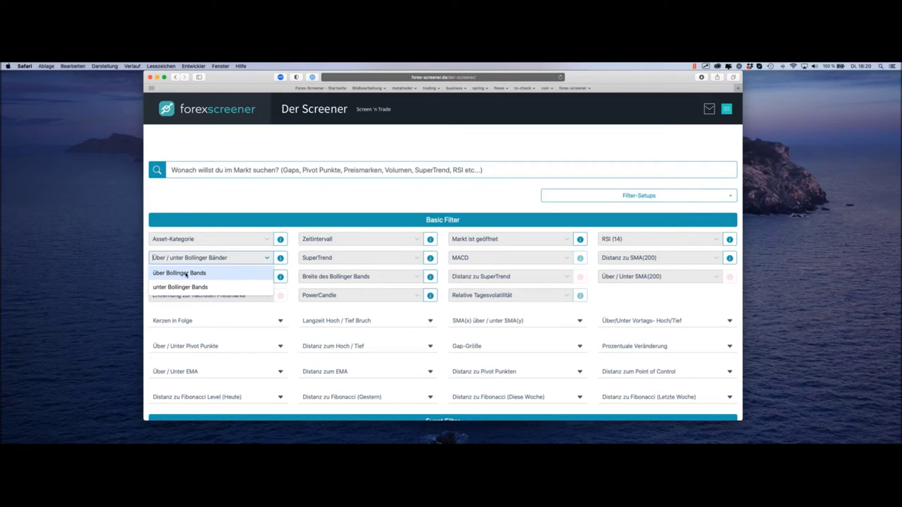
click(220, 276)
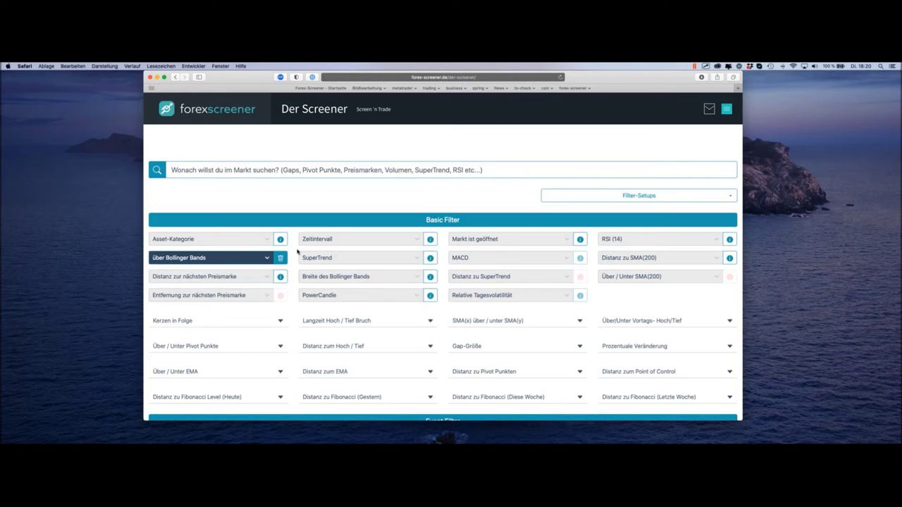
Go to the filtered results and open the TCOM-H1 chart in MetaTrader from its result card.
scroll(293, 250, down, 3)
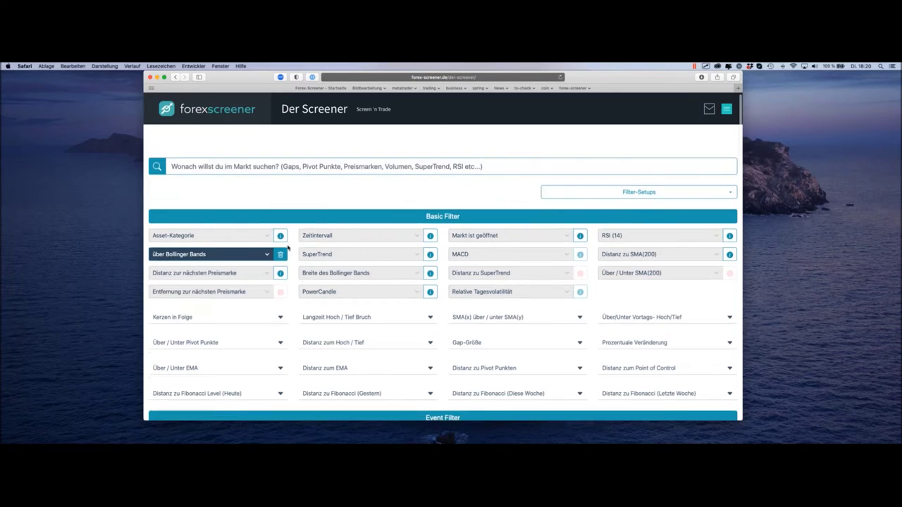
scroll(288, 248, up, 2)
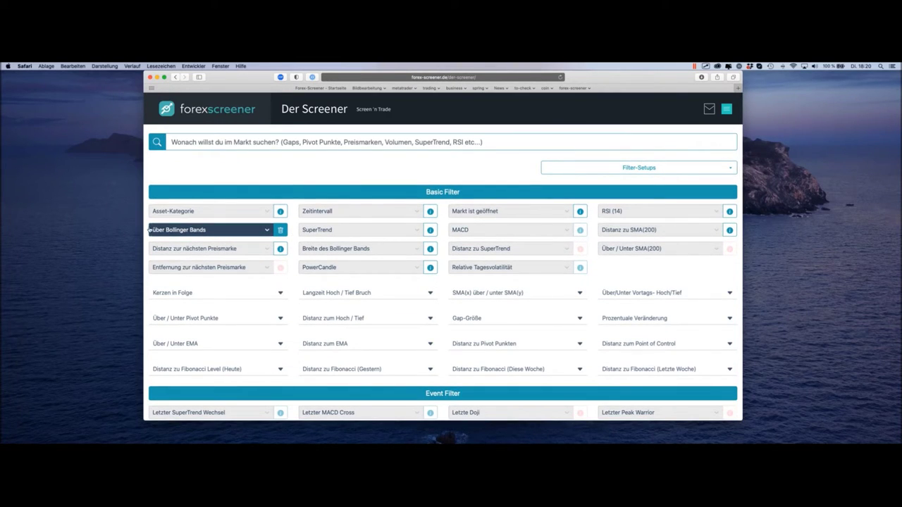
scroll(389, 244, down, 10)
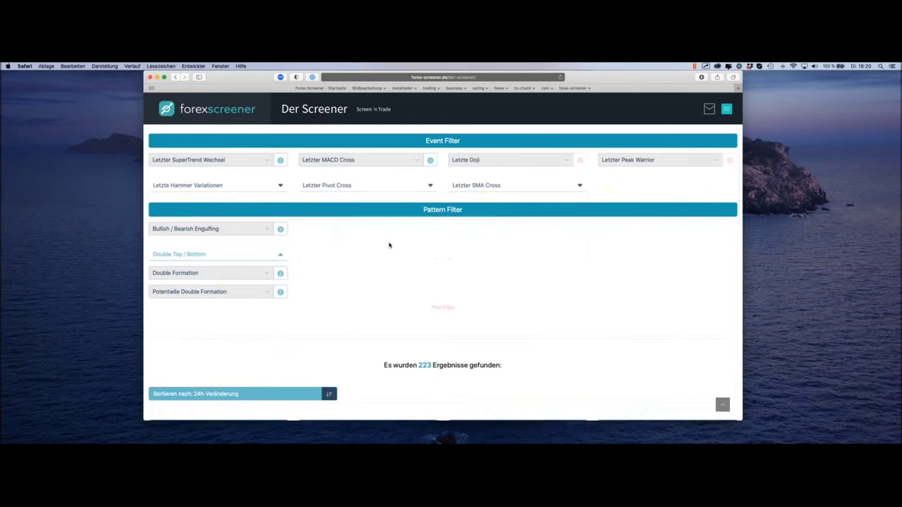
scroll(390, 244, down, 1)
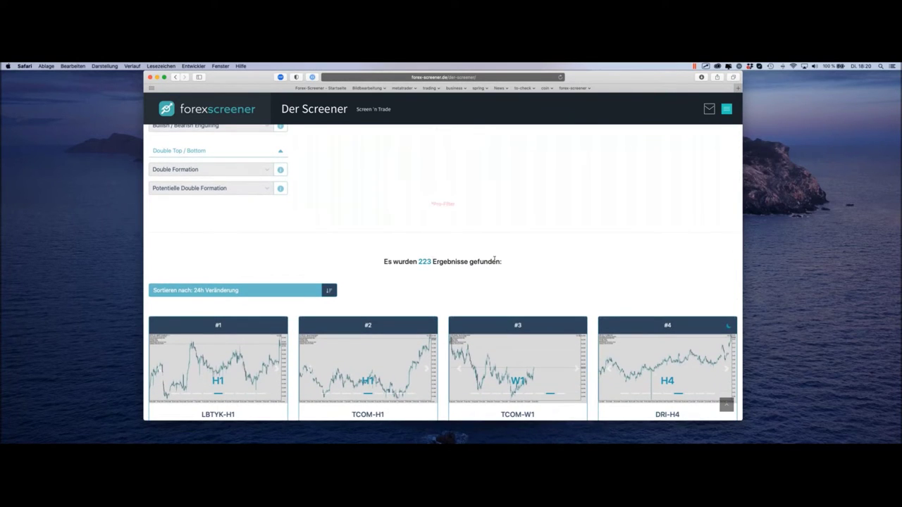
scroll(494, 260, down, 2)
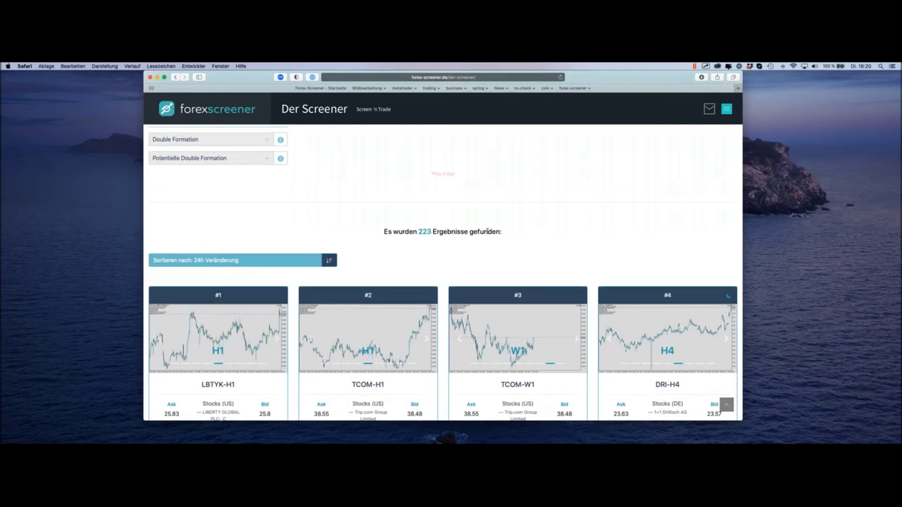
scroll(352, 159, down, 5)
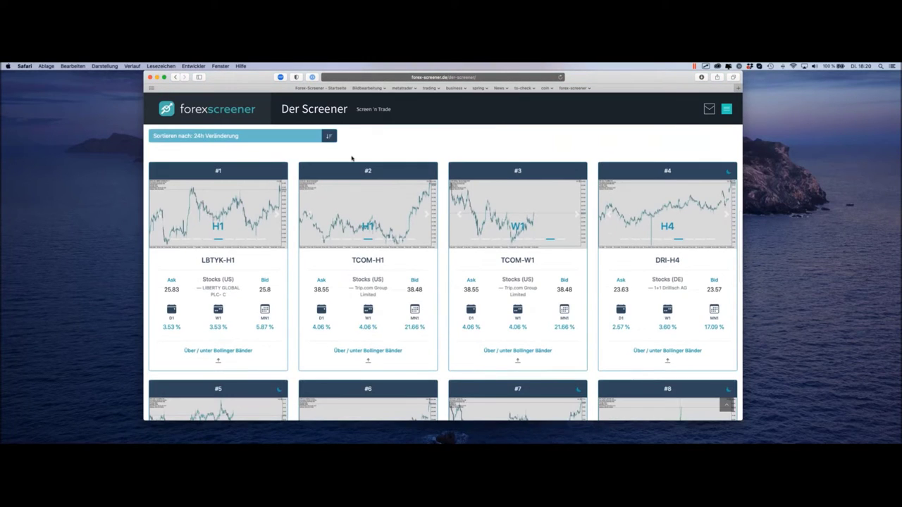
mouse_move(402, 262)
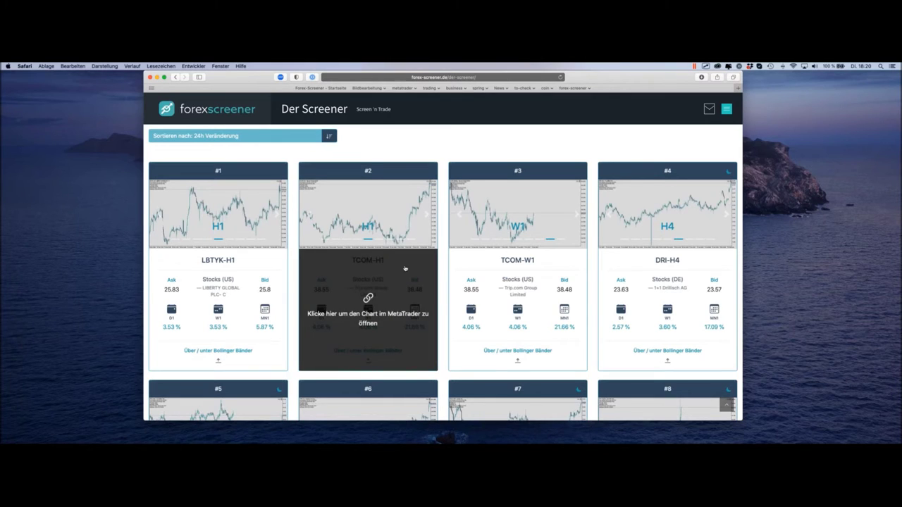
click(405, 269)
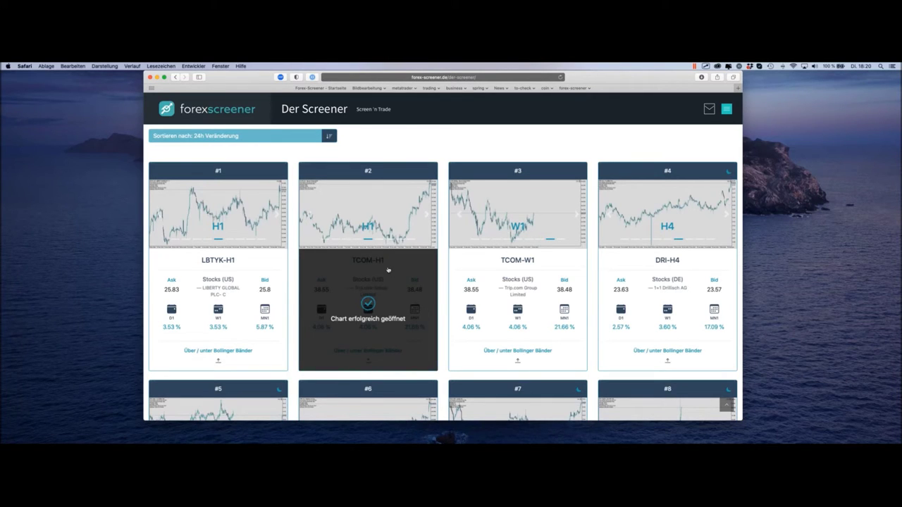
Switch to MetaTrader, enlarge the TCOM H1 chart and examine its latest candles against the Bollinger Bands with the crosshair.
key(ctrl+Right)
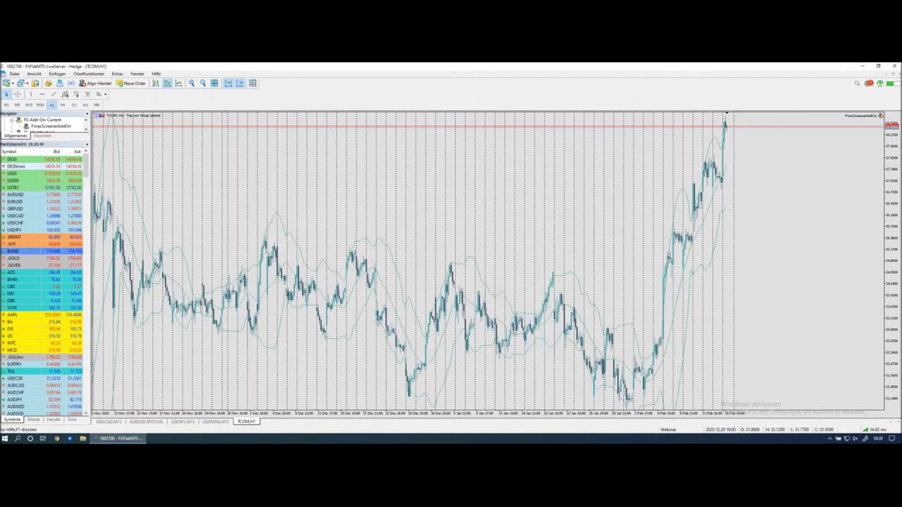
click(190, 83)
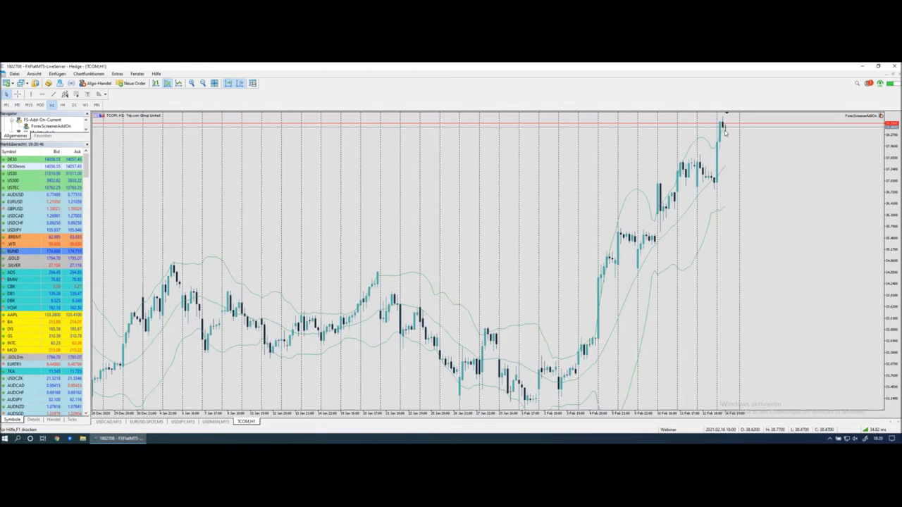
middle_click(739, 148)
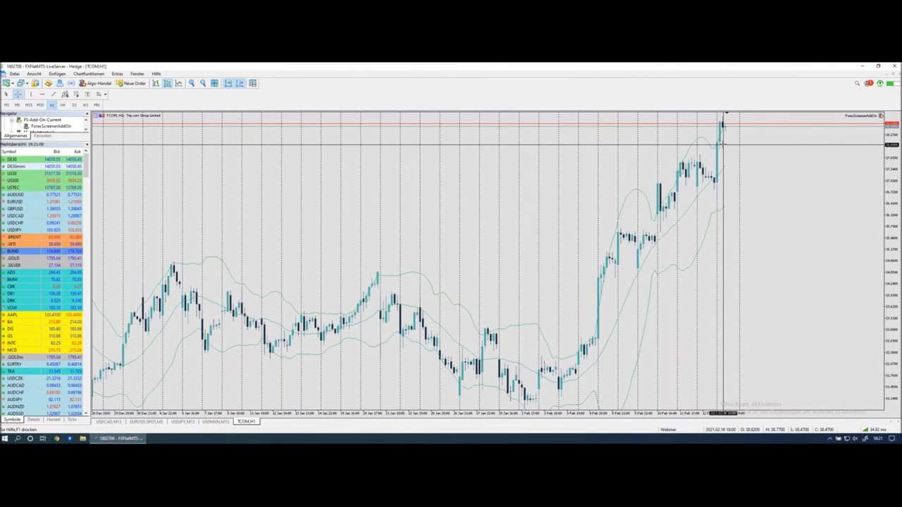
mouse_move(717, 144)
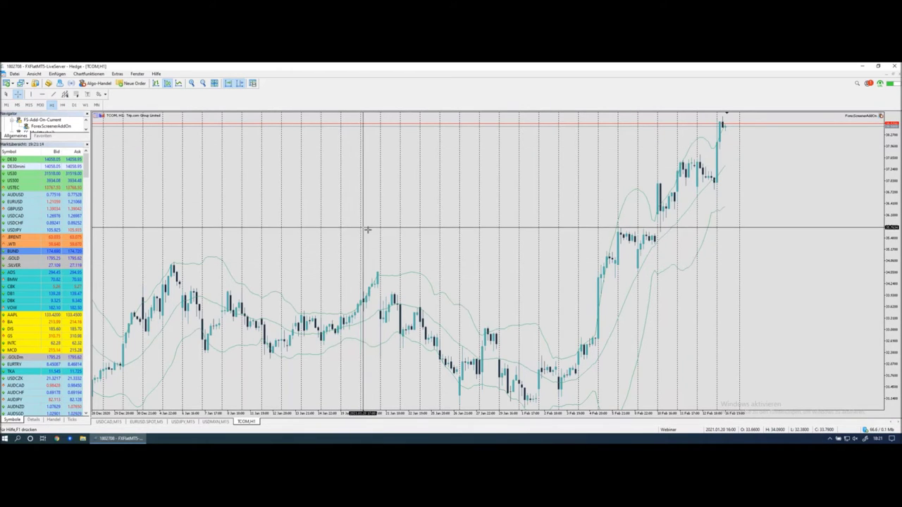
key(Escape)
mouse_move(381, 266)
mouse_down()
mouse_move(372, 270)
mouse_move(427, 343)
mouse_move(477, 384)
mouse_up()
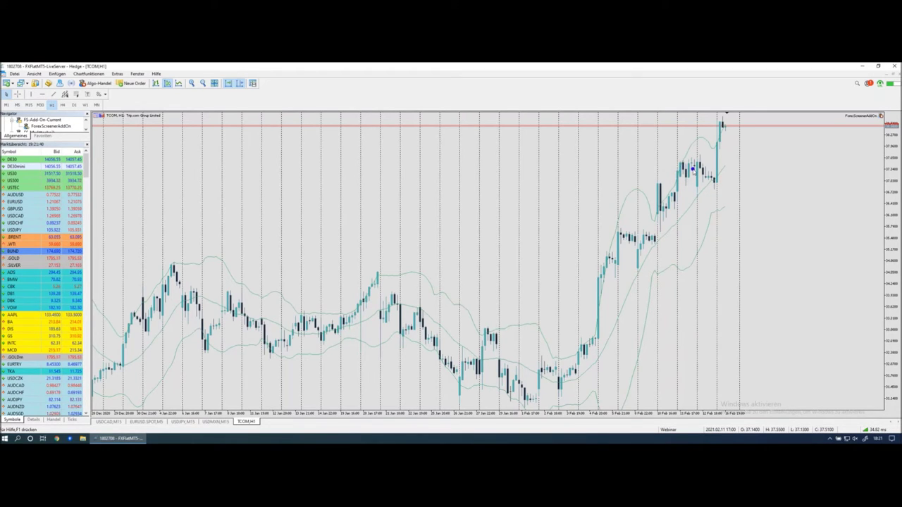
scroll(561, 195, left, 1)
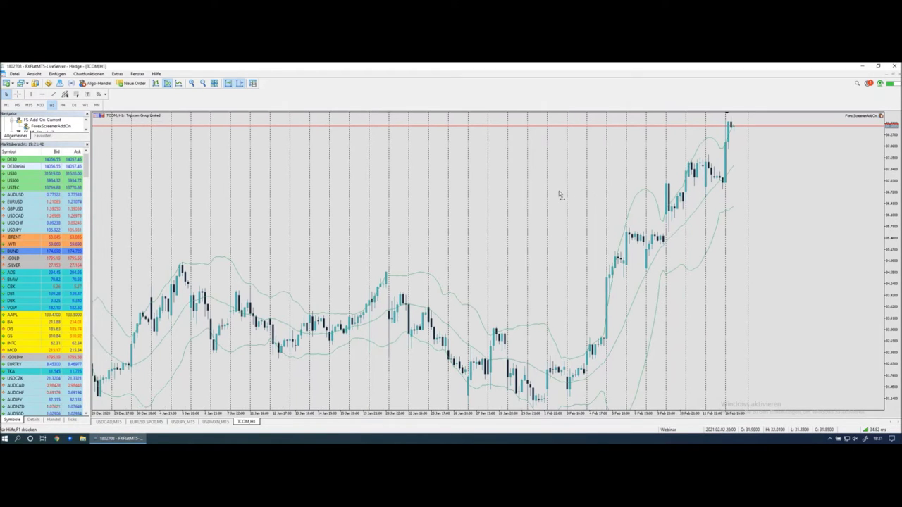
scroll(329, 168, right, 1)
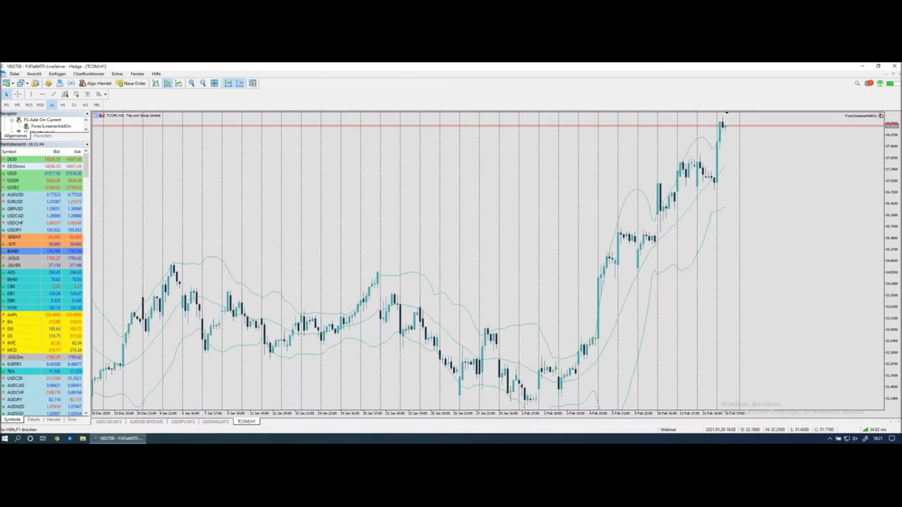
Change the TCOM chart to the H4 timeframe and mark the level from the November high across to the February breakout.
click(62, 104)
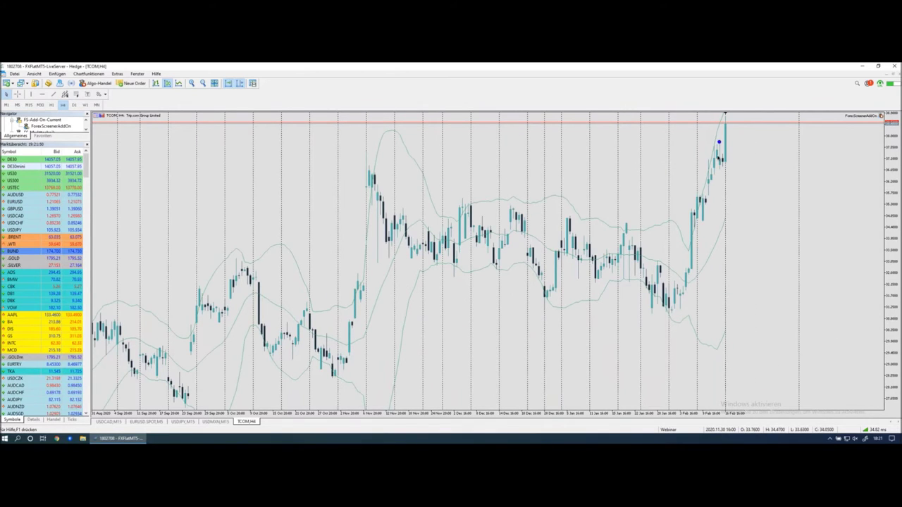
drag(370, 170, 705, 179)
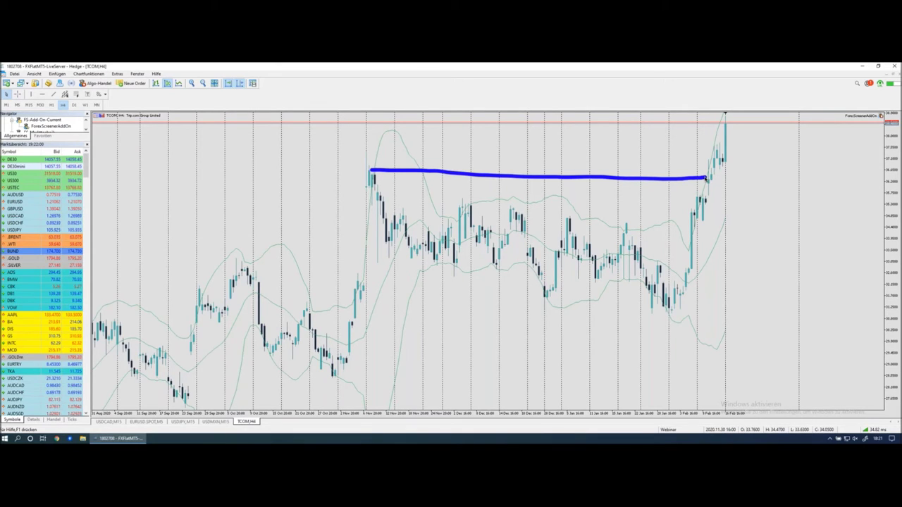
mouse_move(705, 200)
mouse_down()
mouse_move(705, 172)
mouse_move(707, 181)
mouse_up()
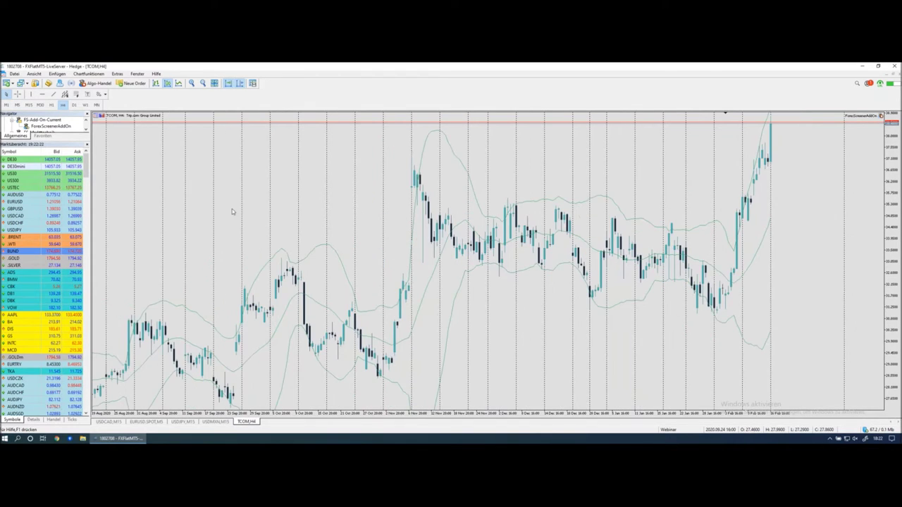
Return to the forexscreener page in Safari and remove the "über Bollinger Bands" filter.
key(ctrl+Left)
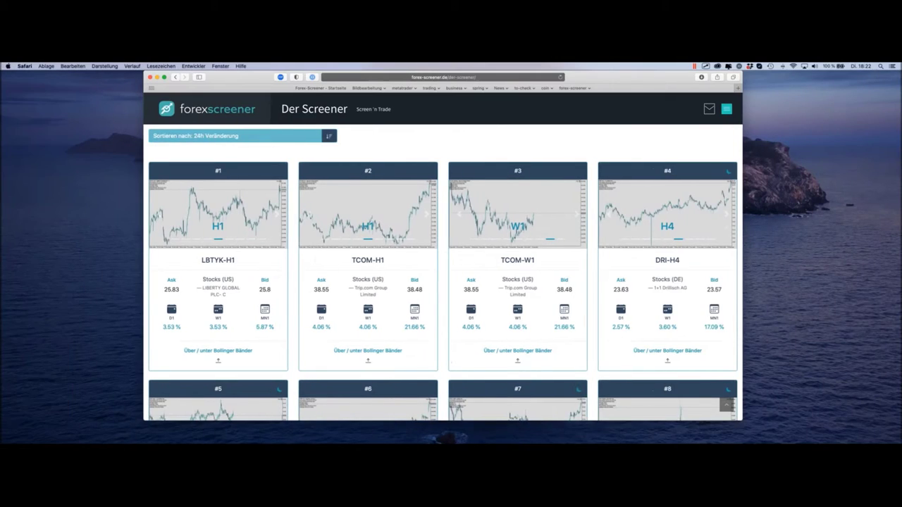
scroll(349, 203, up, 5)
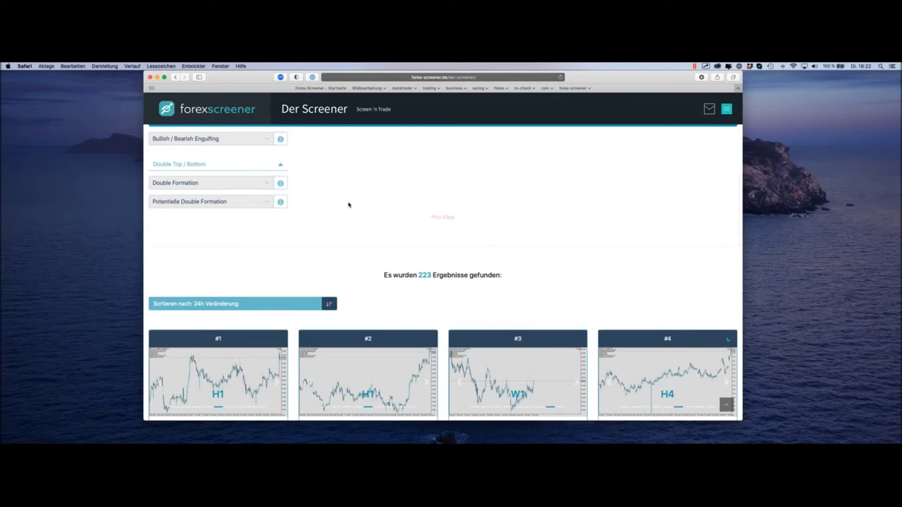
scroll(349, 203, up, 10)
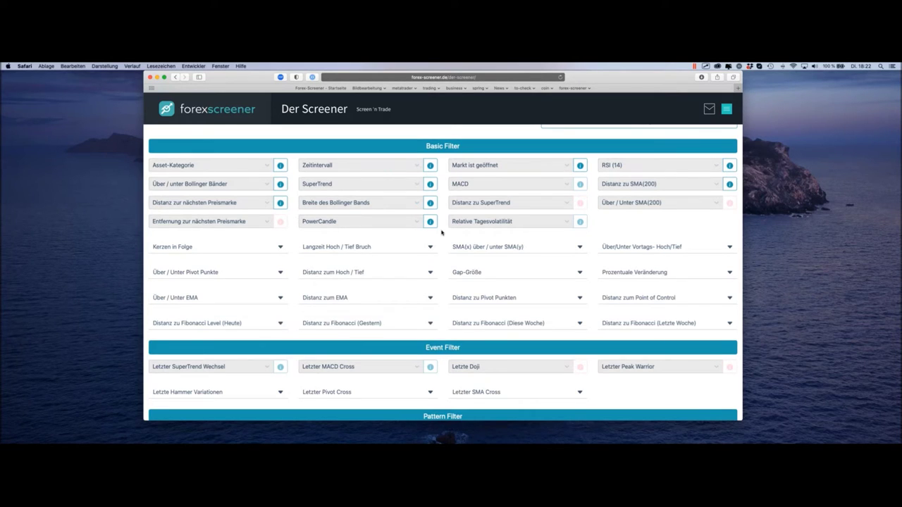
Expand the "Kerzen in Folge" filter group and set the green candles filter to "6 Grüne Kerzen in Folge".
scroll(442, 232, down, 2)
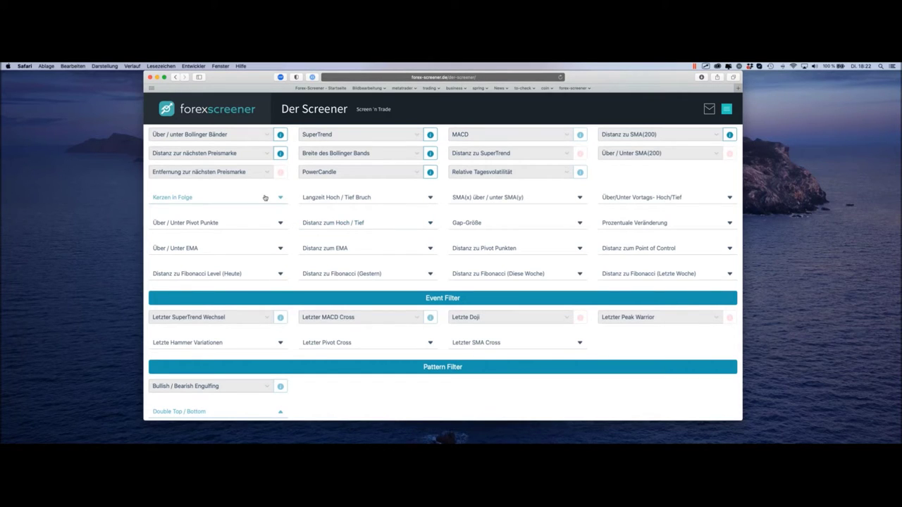
mouse_move(150, 188)
mouse_down()
mouse_move(172, 205)
mouse_move(231, 209)
mouse_move(287, 208)
mouse_move(289, 198)
mouse_move(160, 189)
mouse_up()
click(277, 199)
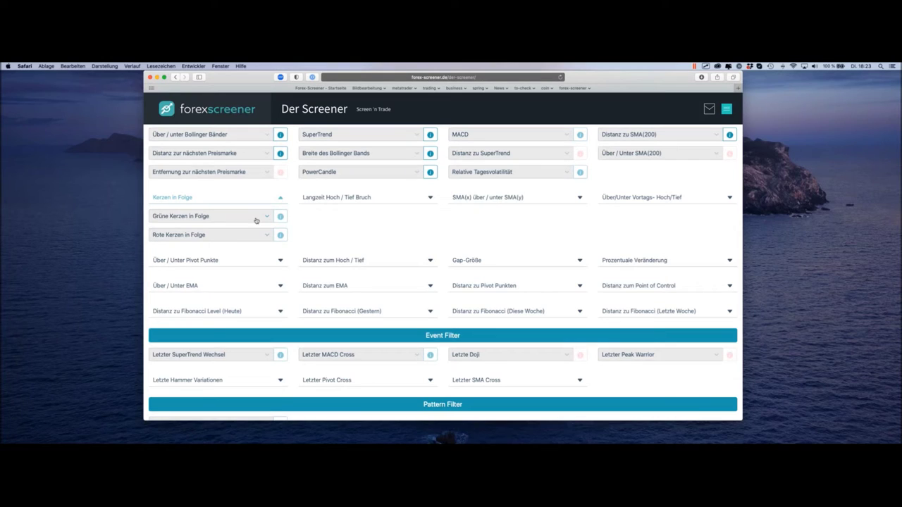
click(227, 218)
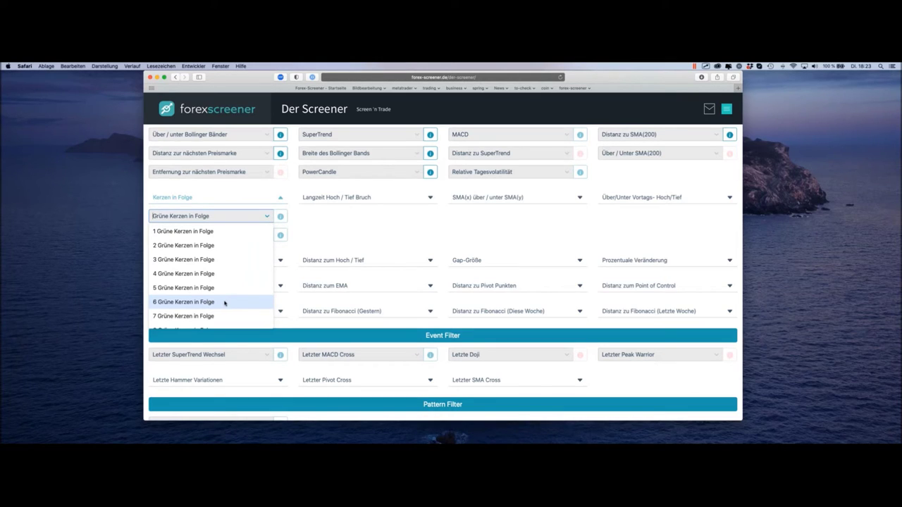
click(224, 303)
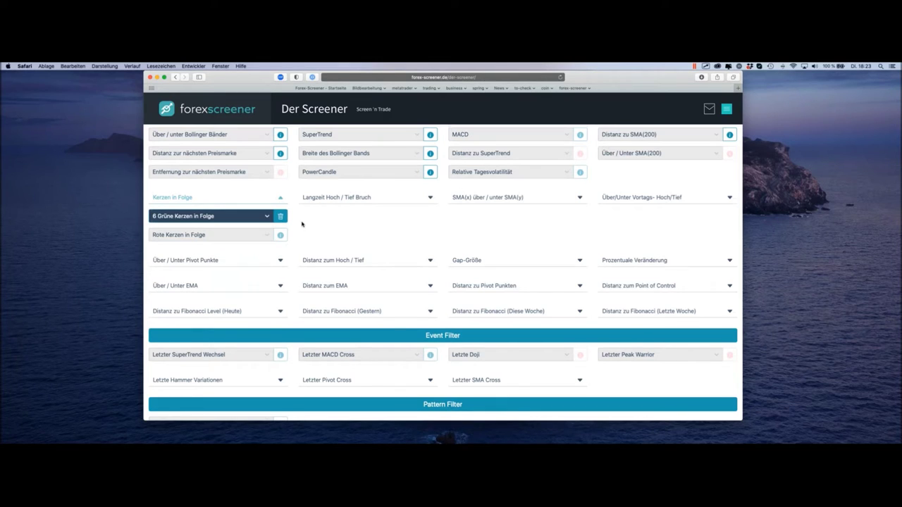
Go to the filtered results and browse the JP225-H4 card's chart previews from D1 down to M15.
scroll(302, 224, down, 10)
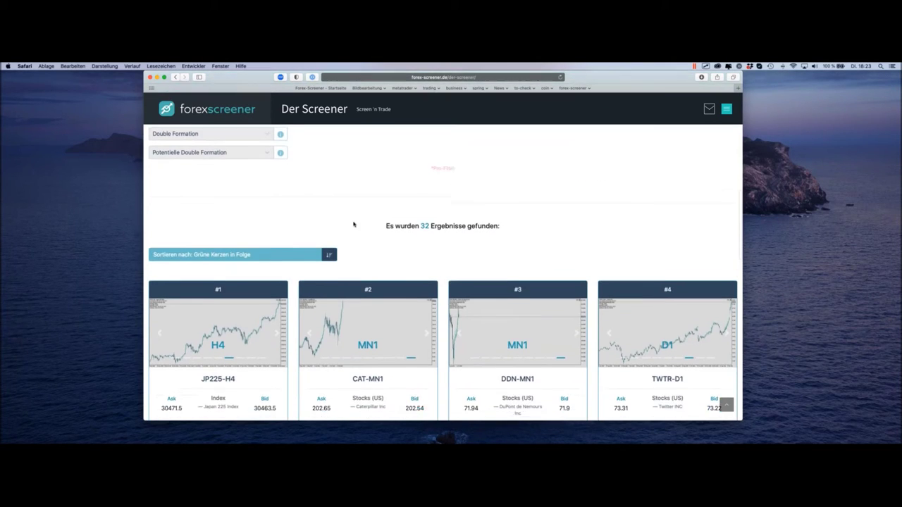
scroll(354, 224, down, 2)
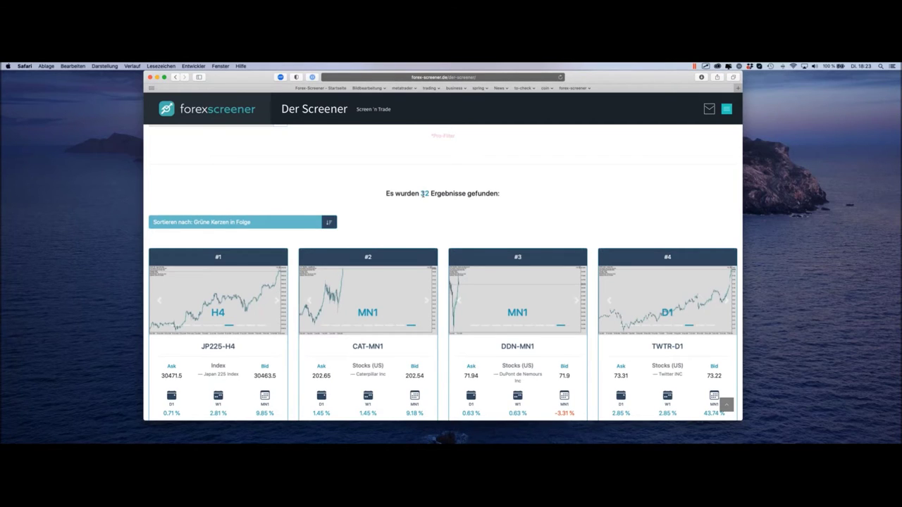
scroll(423, 194, down, 4)
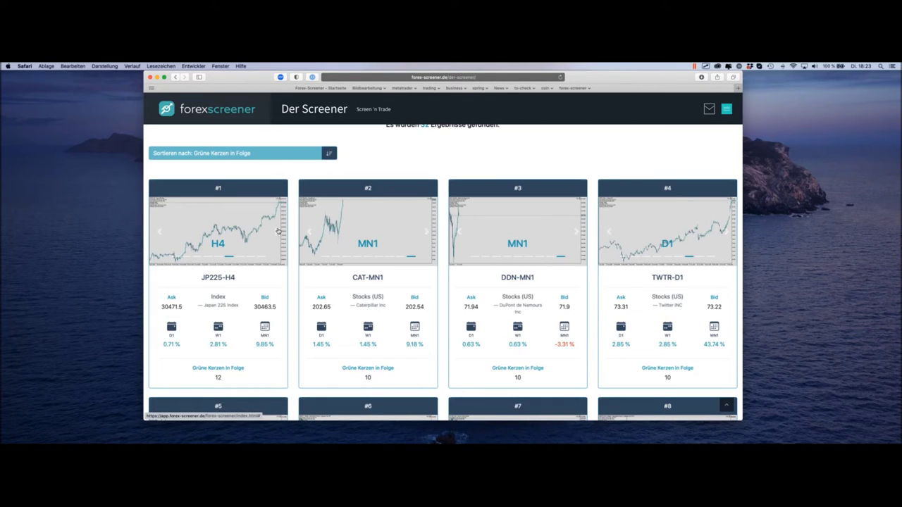
click(278, 234)
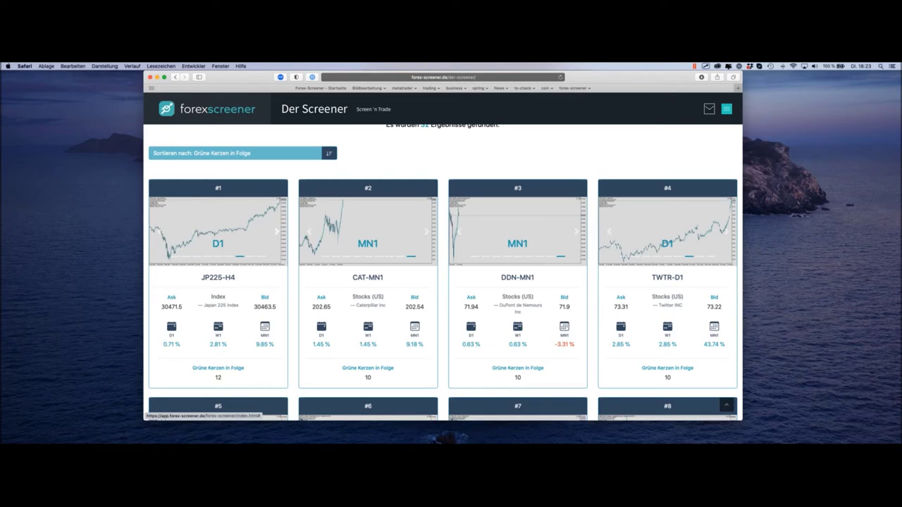
click(159, 233)
click(160, 233)
click(160, 234)
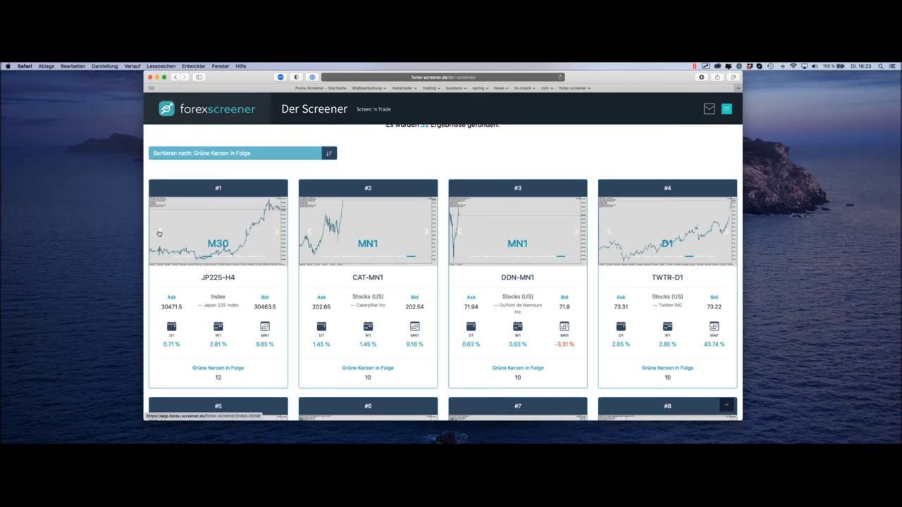
click(160, 233)
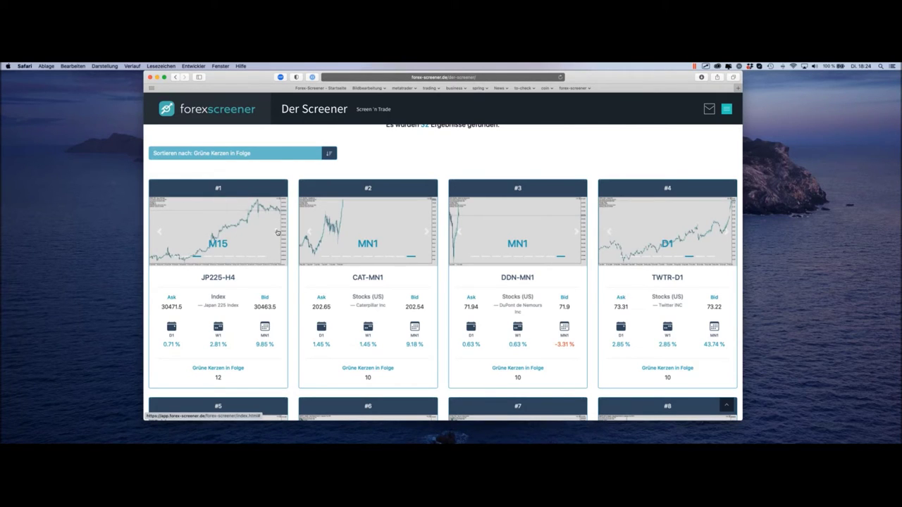
Bring the JP225-H4 card's preview from M15 up to the H4 chart and sketch explanatory marks over the card.
click(278, 233)
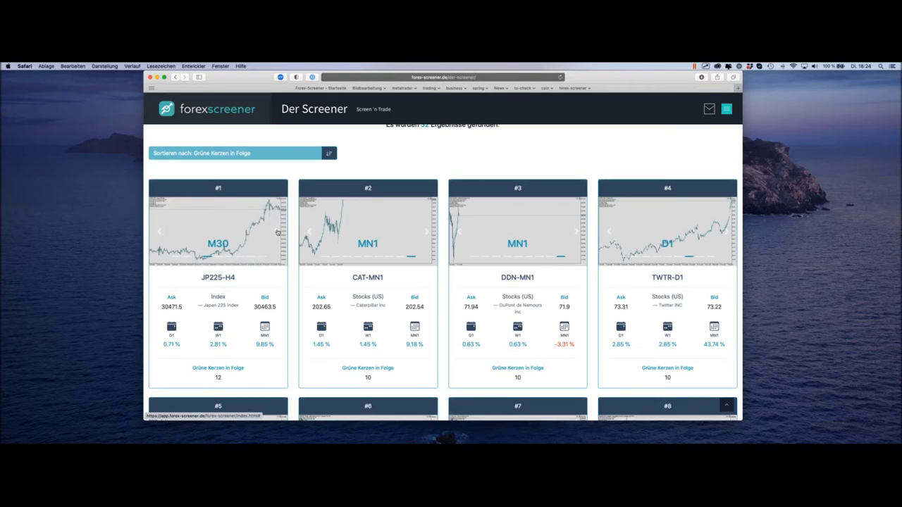
click(278, 234)
click(278, 234)
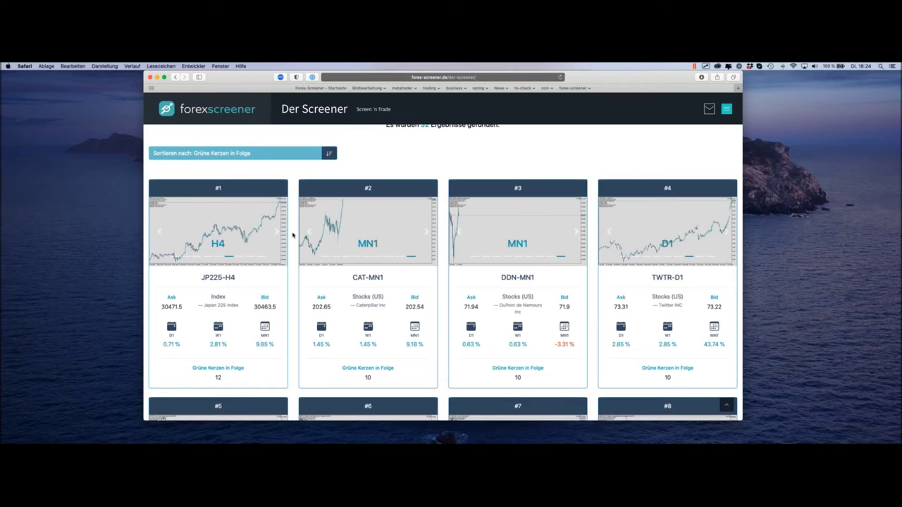
drag(170, 238, 169, 265)
drag(218, 231, 223, 258)
mouse_move(215, 289)
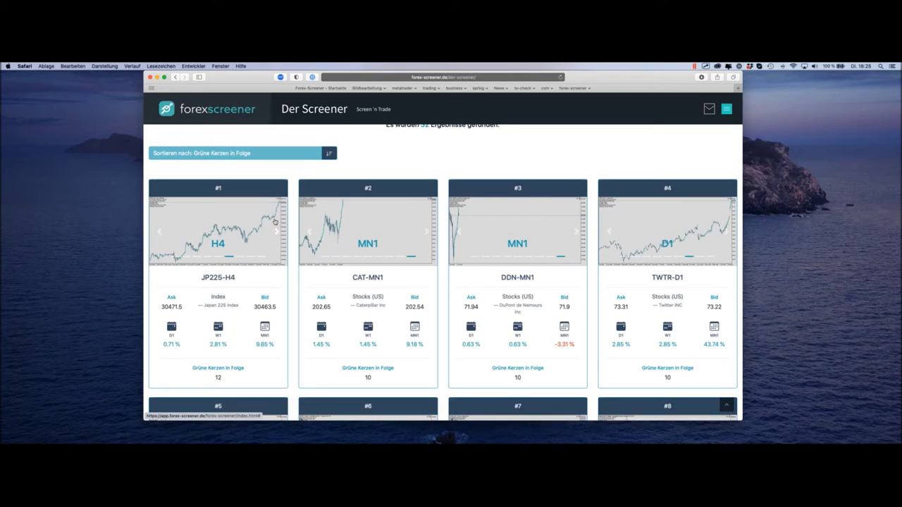
mouse_move(224, 314)
mouse_down()
mouse_move(207, 350)
mouse_move(232, 329)
mouse_up()
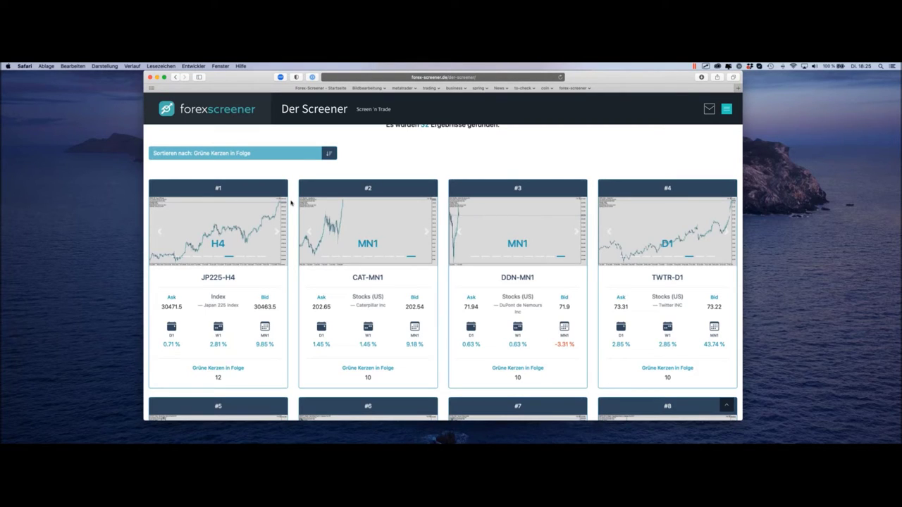
mouse_move(252, 363)
mouse_move(252, 361)
mouse_down()
mouse_move(201, 363)
mouse_move(188, 379)
mouse_move(234, 386)
mouse_move(248, 364)
mouse_up()
Check the "6 Grüne Kerzen in Folge" filter setting and go back to the filtered results.
scroll(294, 322, up, 10)
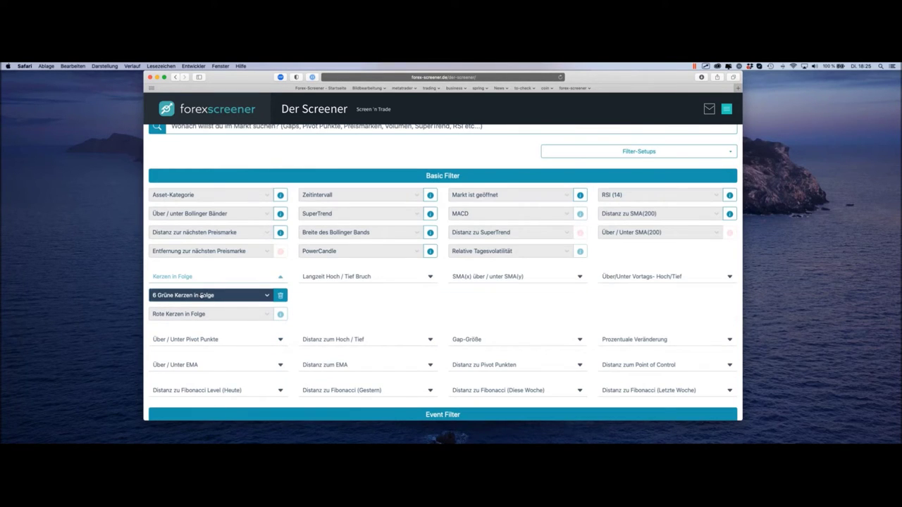
scroll(211, 298, up, 1)
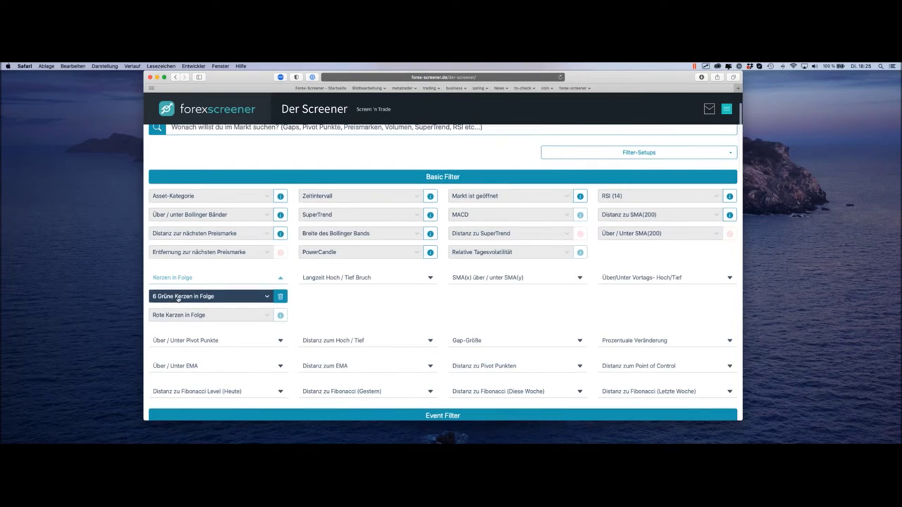
click(261, 301)
click(260, 301)
scroll(260, 301, down, 5)
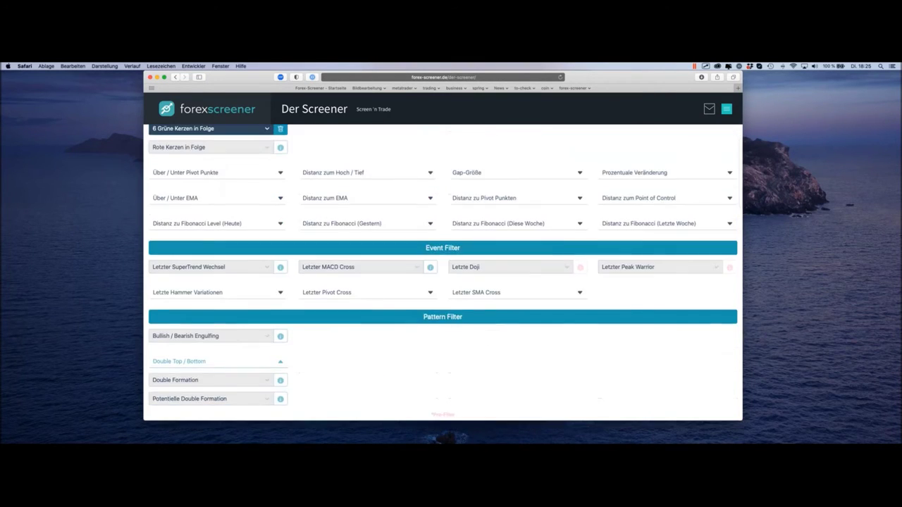
scroll(443, 282, down, 5)
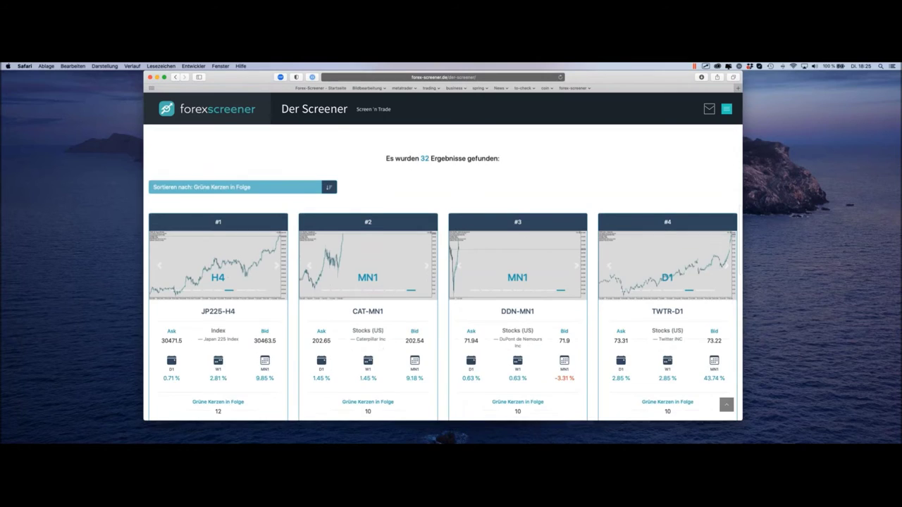
Review the first page of result cards, circling the consecutive green candle counts of CAT-MN1 and TCOM-D1.
scroll(296, 302, down, 2)
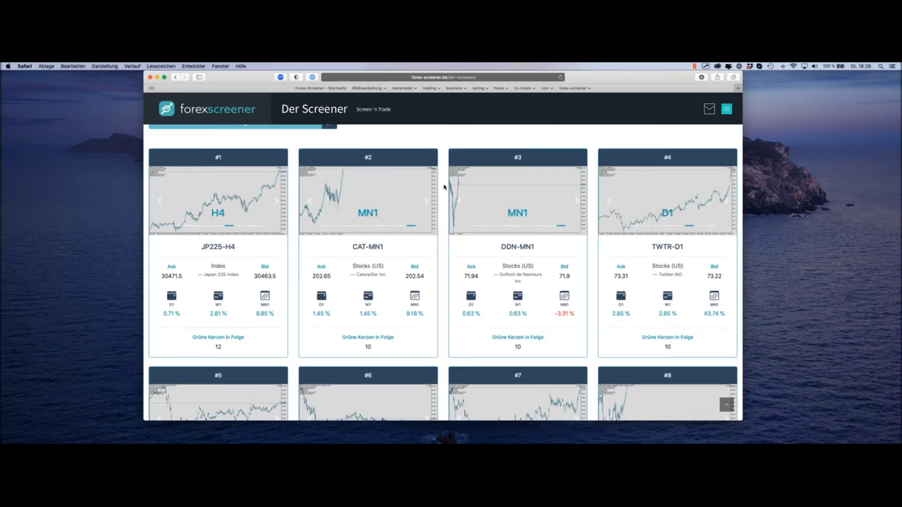
mouse_move(465, 261)
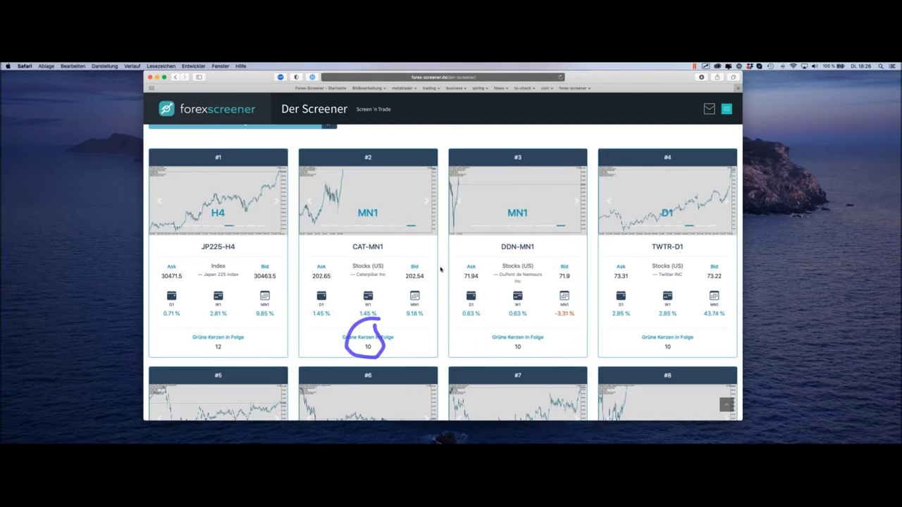
scroll(625, 242, down, 3)
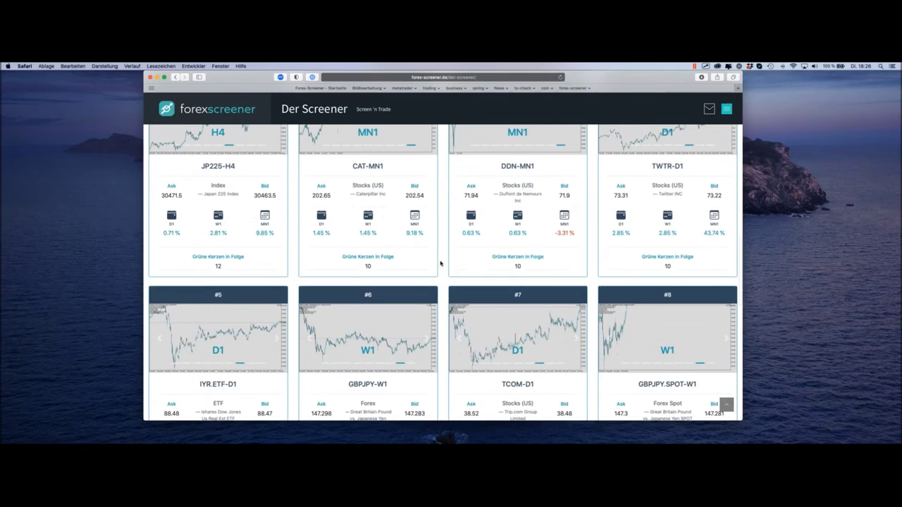
mouse_move(625, 242)
scroll(625, 242, down, 2)
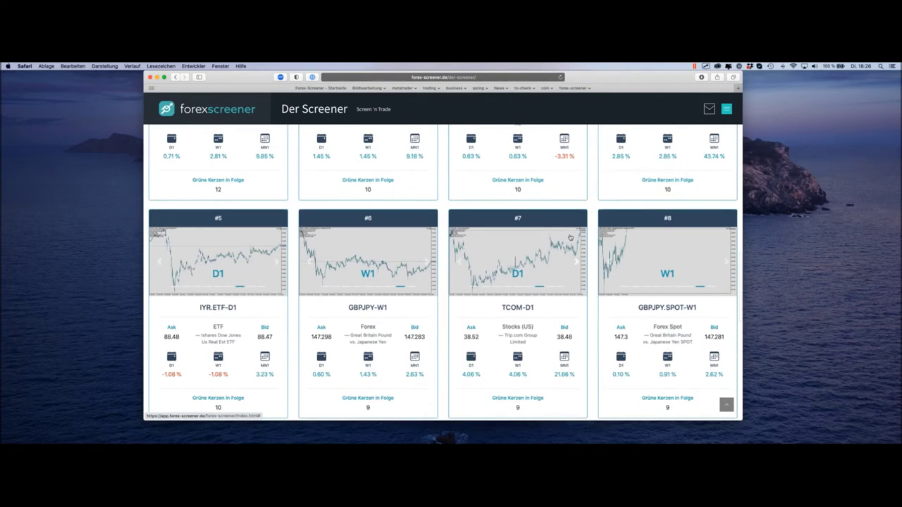
scroll(515, 254, down, 2)
scroll(591, 288, down, 1)
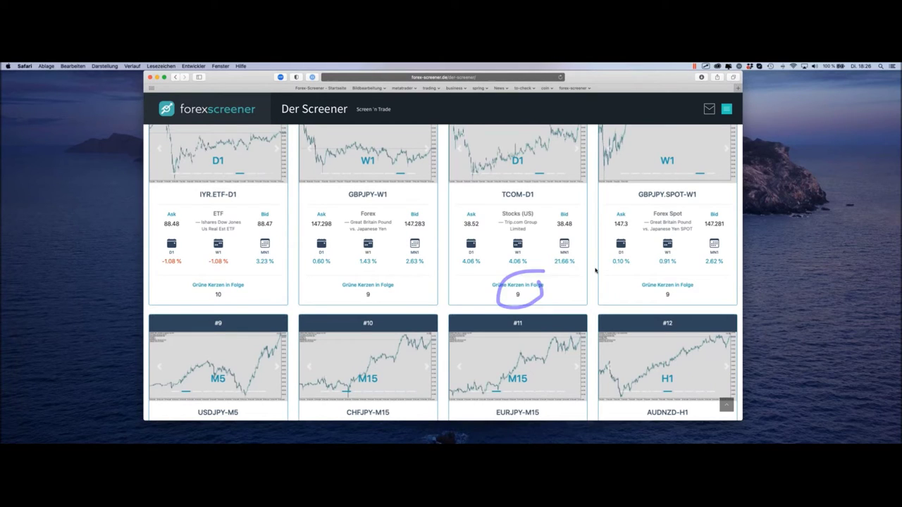
scroll(595, 271, down, 1)
scroll(596, 271, down, 5)
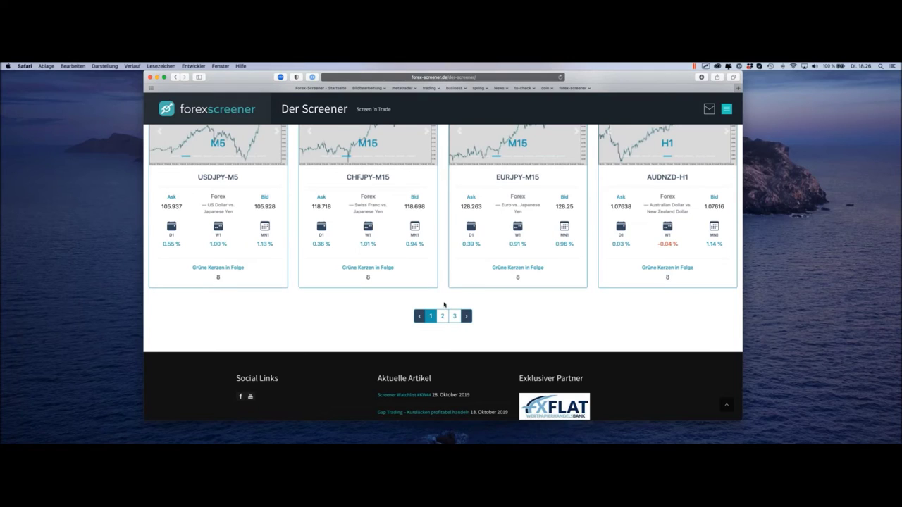
scroll(444, 304, up, 1)
scroll(444, 304, up, 8)
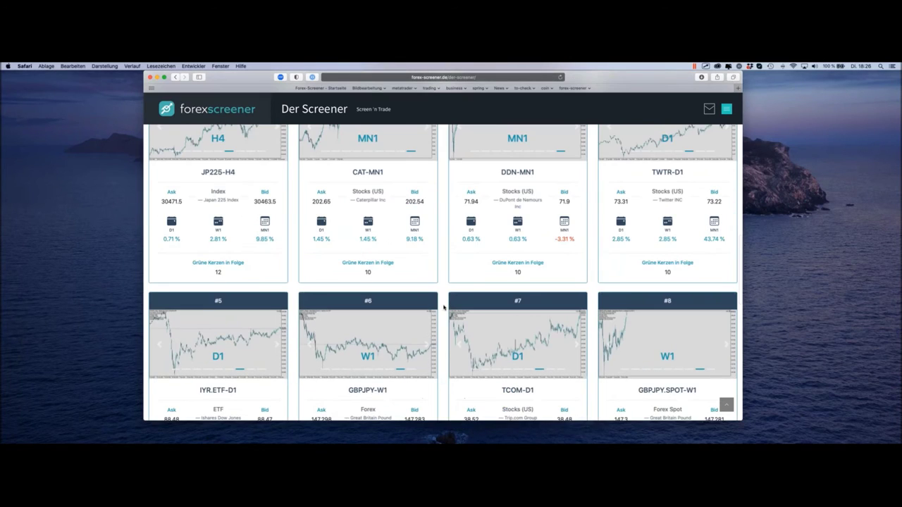
scroll(444, 307, up, 3)
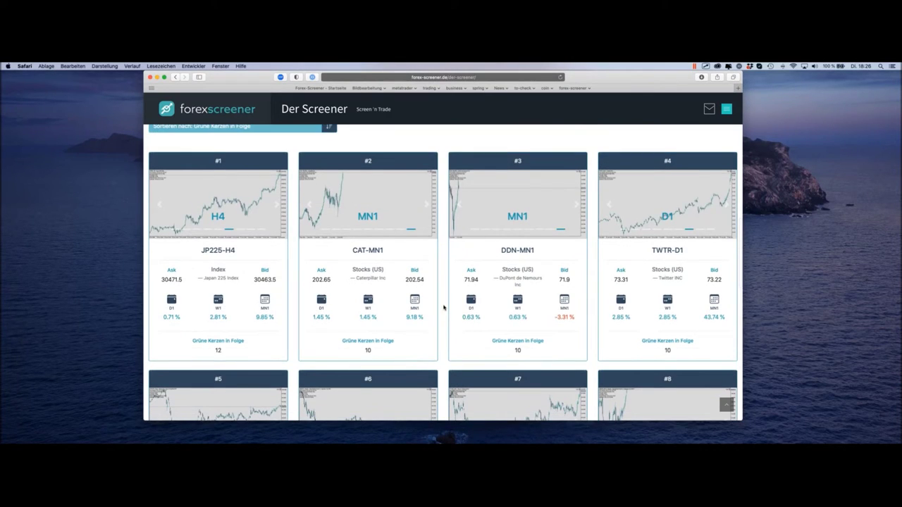
Open the JP225-H4 result's chart in MetaTrader and mark its symbol label and the highlighted run of candles.
mouse_move(217, 296)
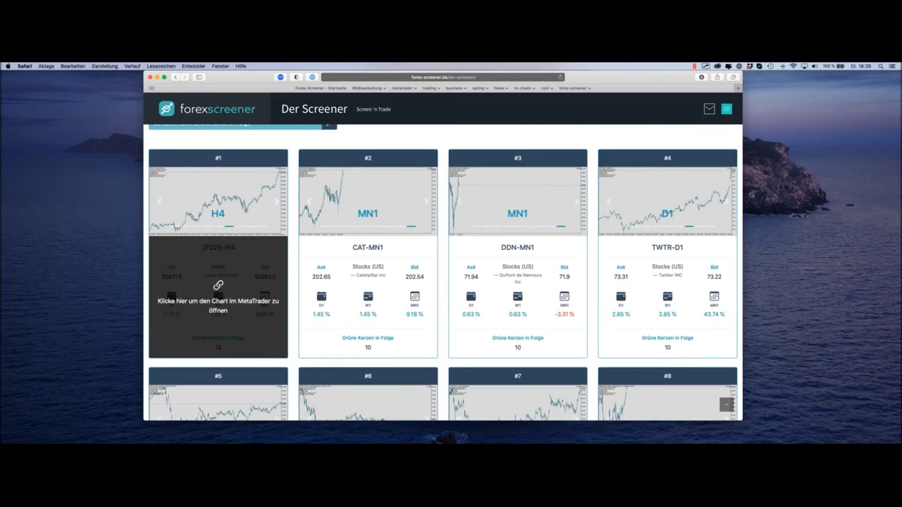
click(240, 266)
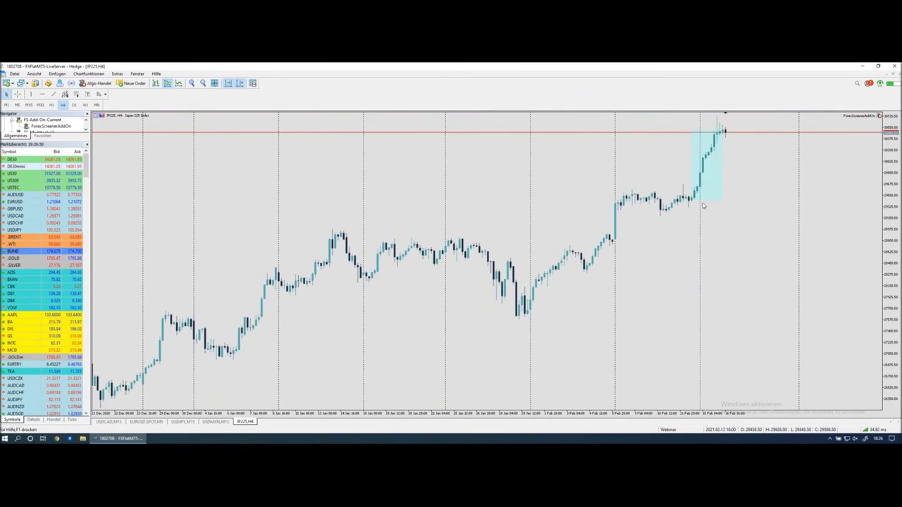
click(240, 82)
drag(102, 120, 112, 121)
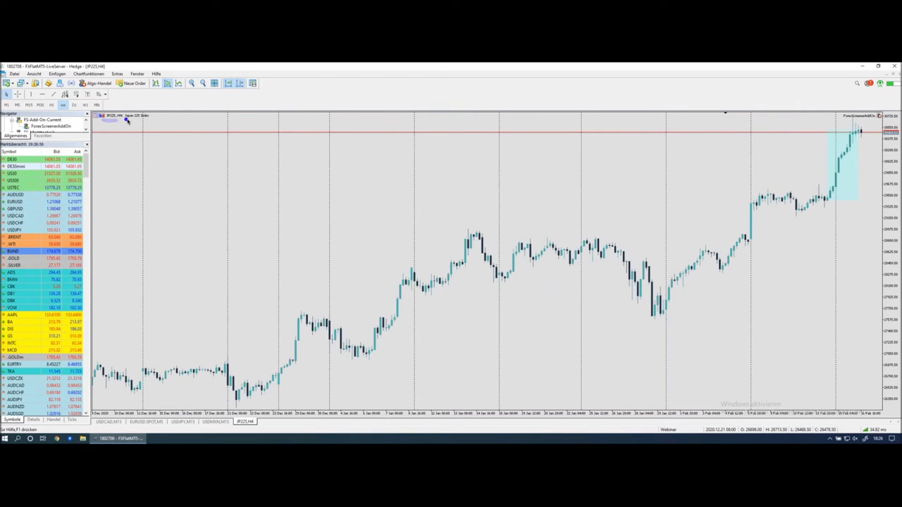
scroll(593, 208, down, 3)
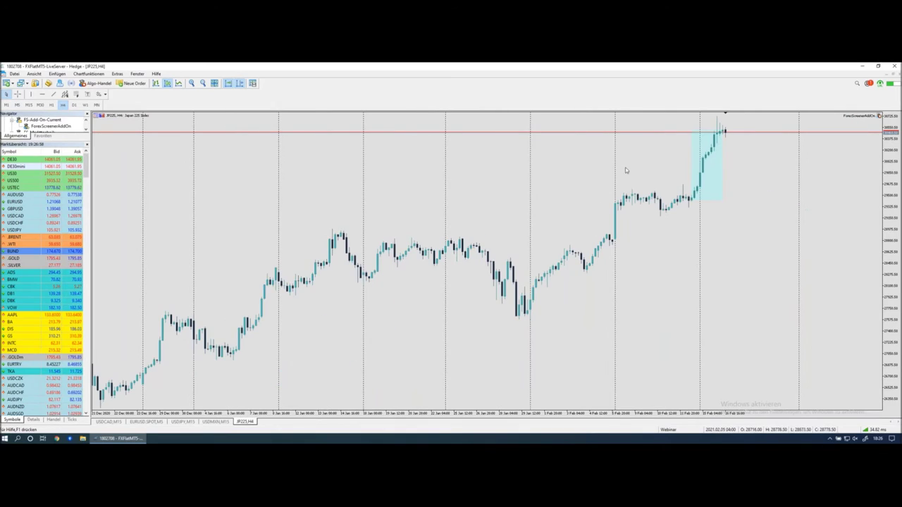
click(696, 208)
drag(694, 207, 719, 207)
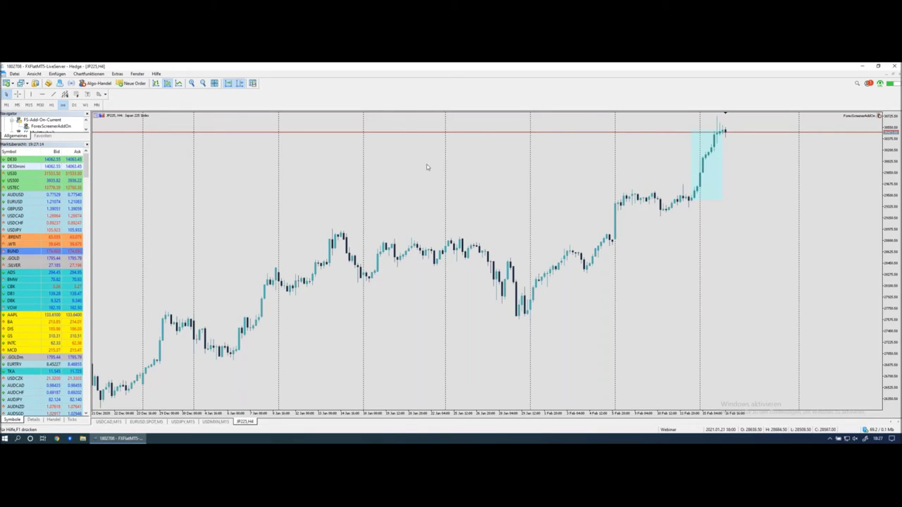
Compare the JP225 chart on the D1, W1 and MN1 timeframes and return it to H4.
click(74, 105)
click(86, 105)
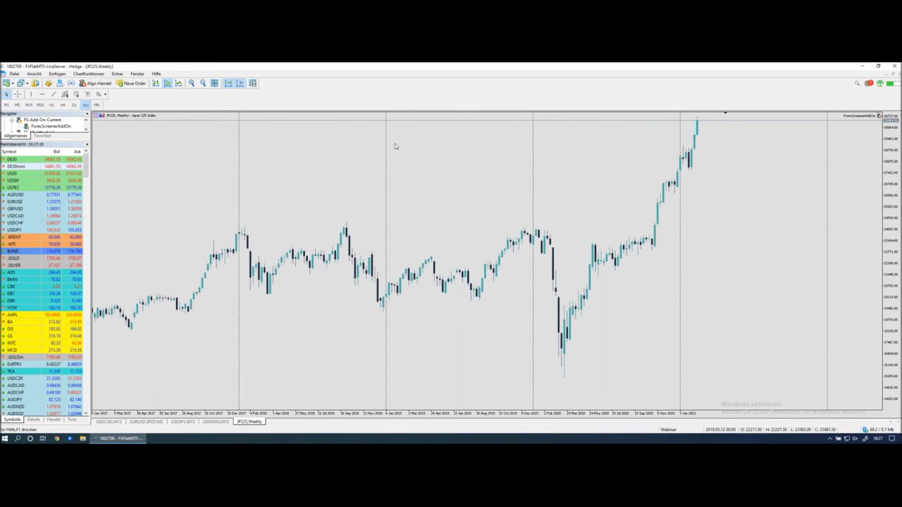
click(97, 105)
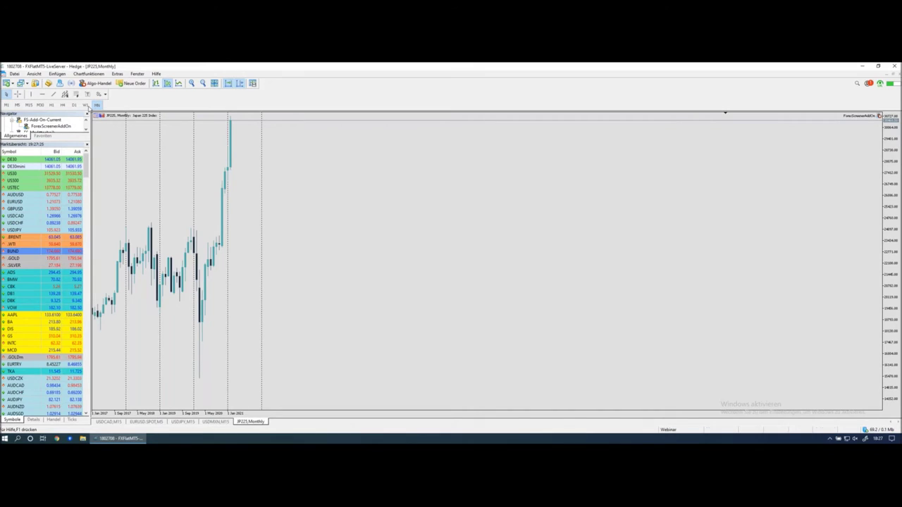
click(62, 105)
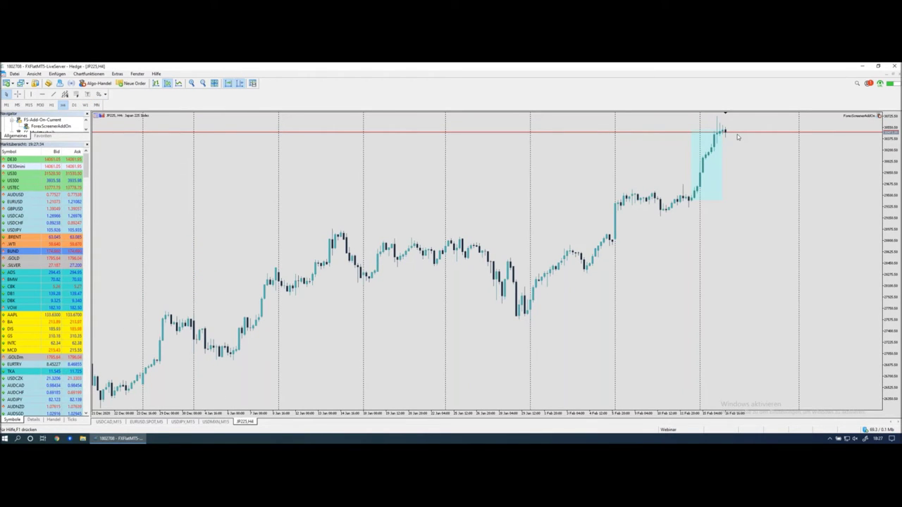
Point out the start of the highlighted candle run and the high at its end on the H4 chart.
drag(715, 116, 724, 125)
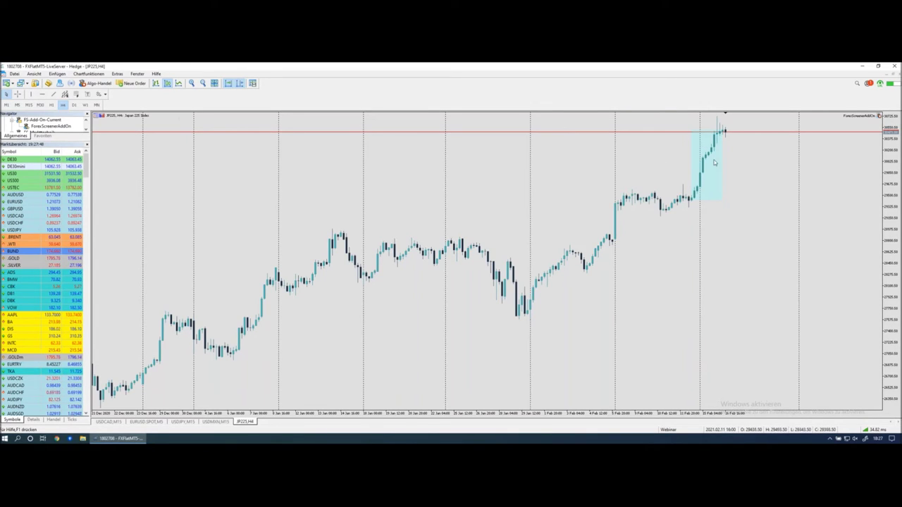
mouse_move(691, 199)
mouse_down()
mouse_move(725, 200)
mouse_move(724, 132)
mouse_move(692, 132)
mouse_move(694, 200)
mouse_up()
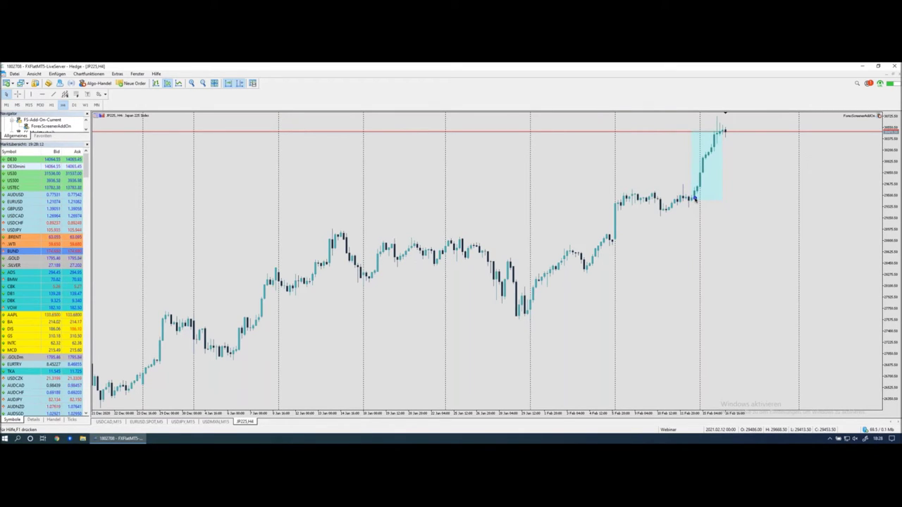
mouse_move(723, 148)
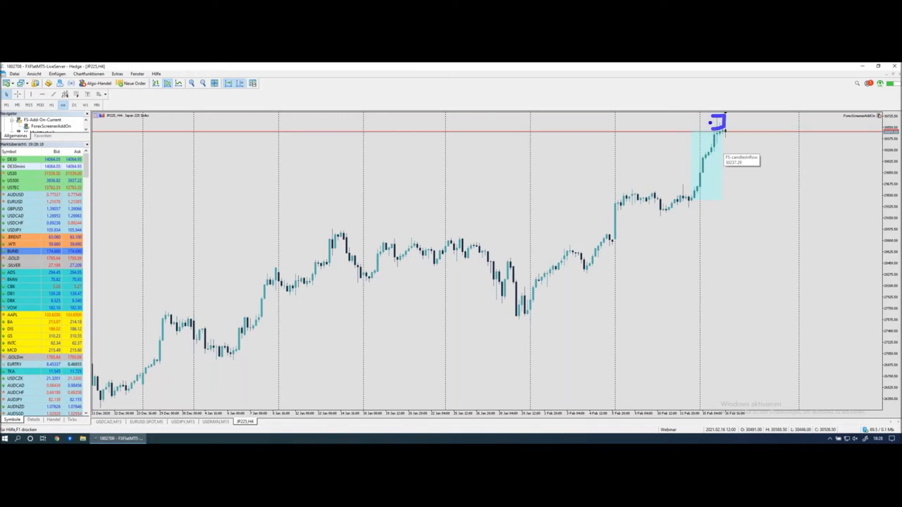
Switch the JP225 chart to M15 and sketch the support level below the recent lows and a possible drop and rebound.
click(29, 104)
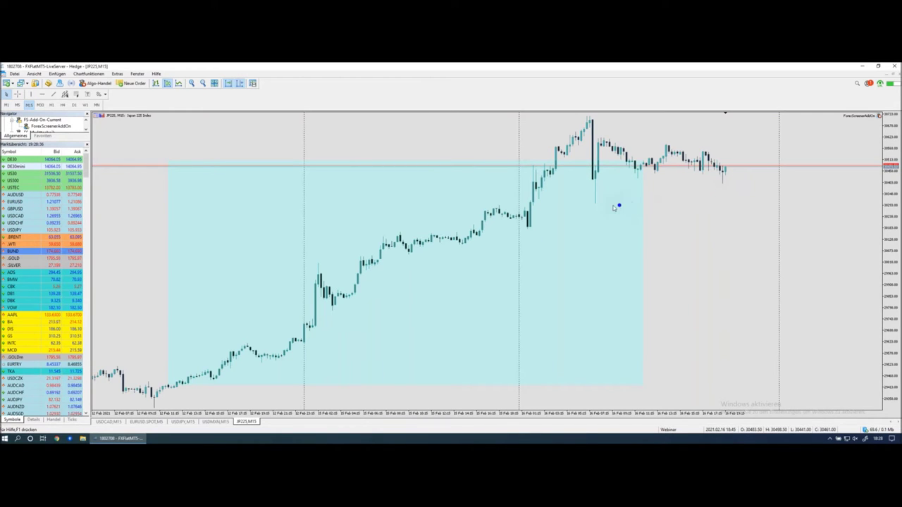
drag(614, 205, 751, 205)
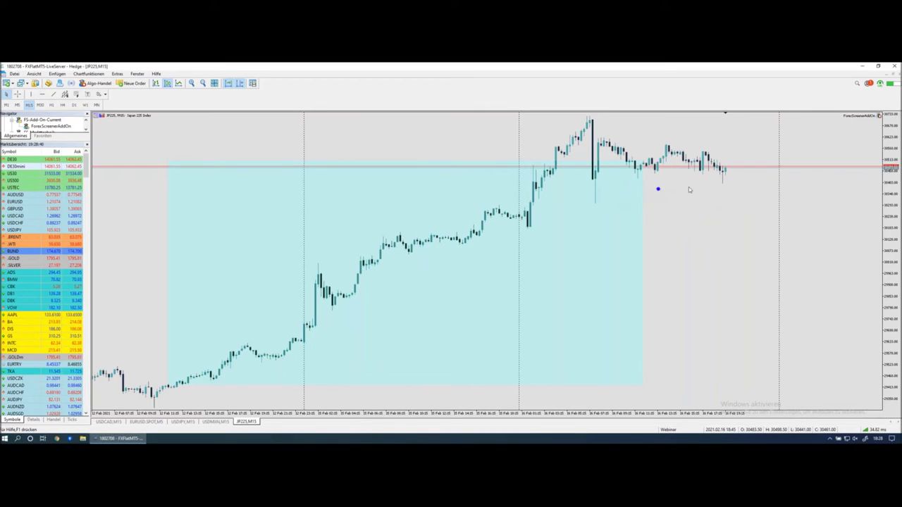
mouse_move(725, 180)
mouse_down()
mouse_move(778, 268)
mouse_move(793, 202)
mouse_up()
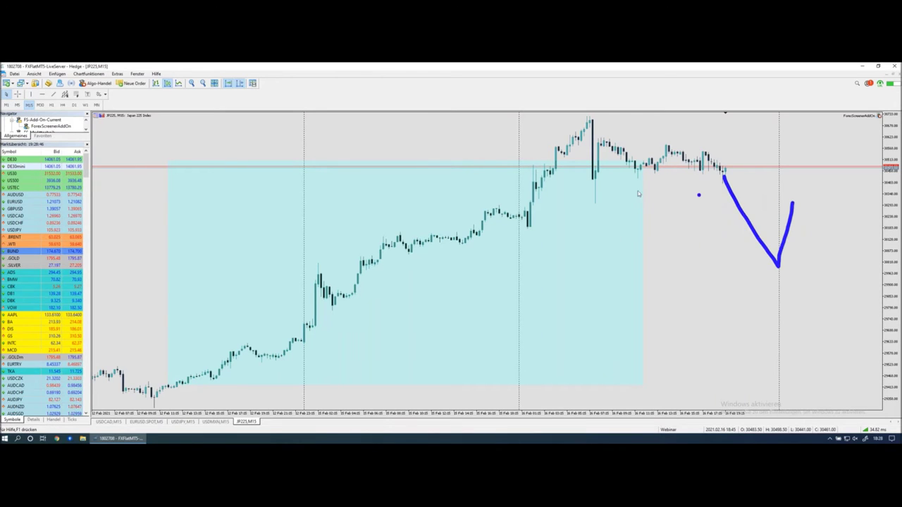
drag(564, 176, 767, 184)
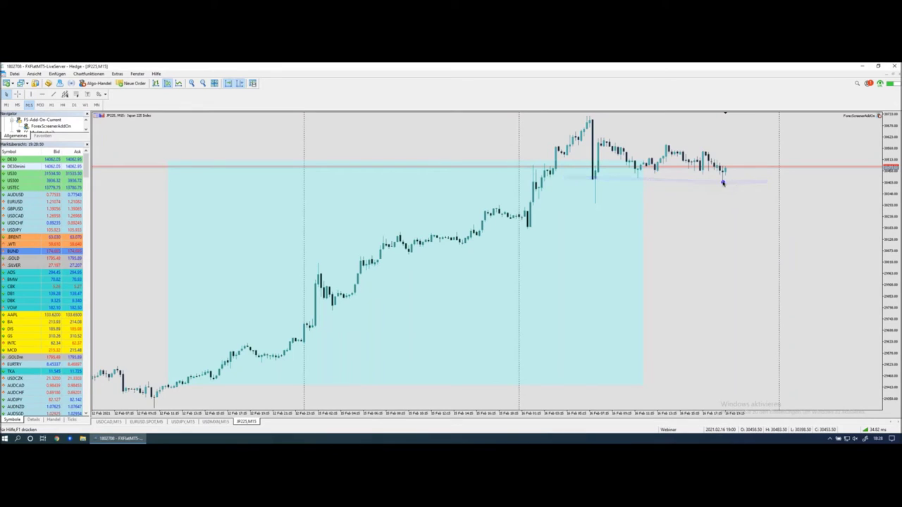
drag(584, 179, 731, 183)
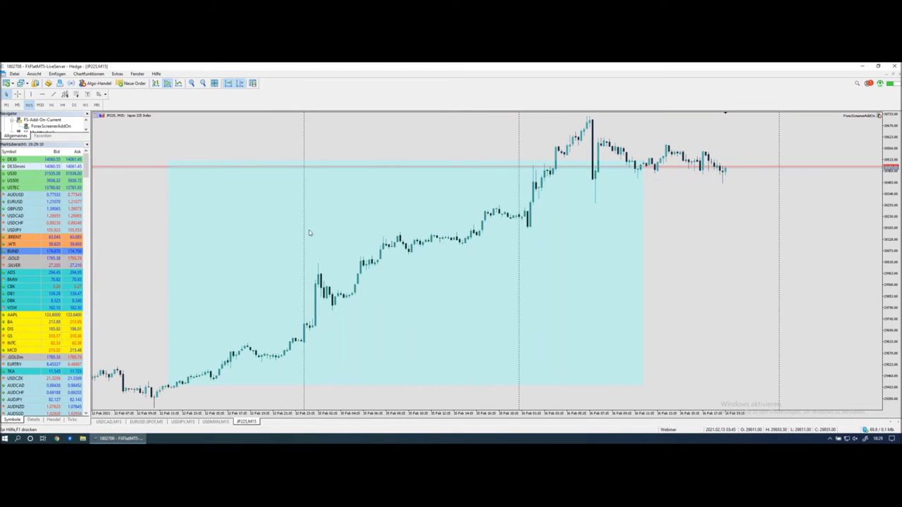
Return to the forexscreener page in Safari and go to the Basic Filter section.
key(ctrl+Left)
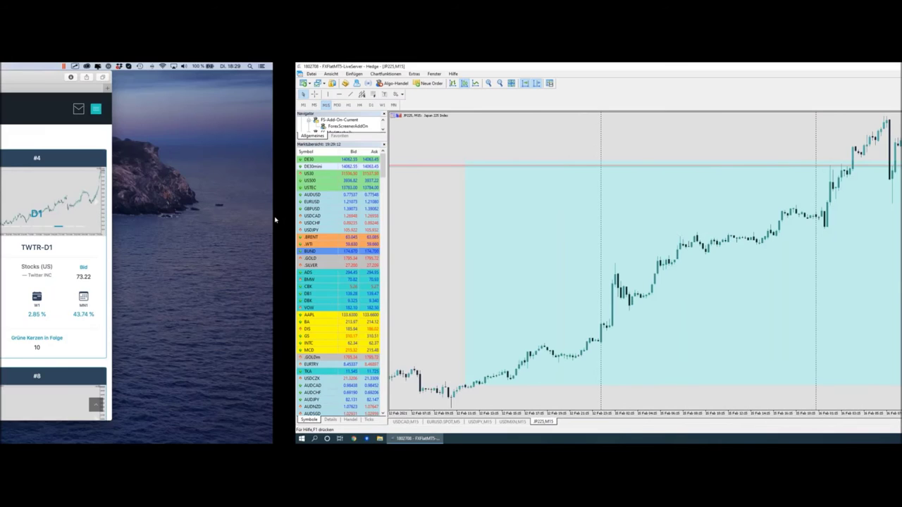
scroll(443, 281, up, 10)
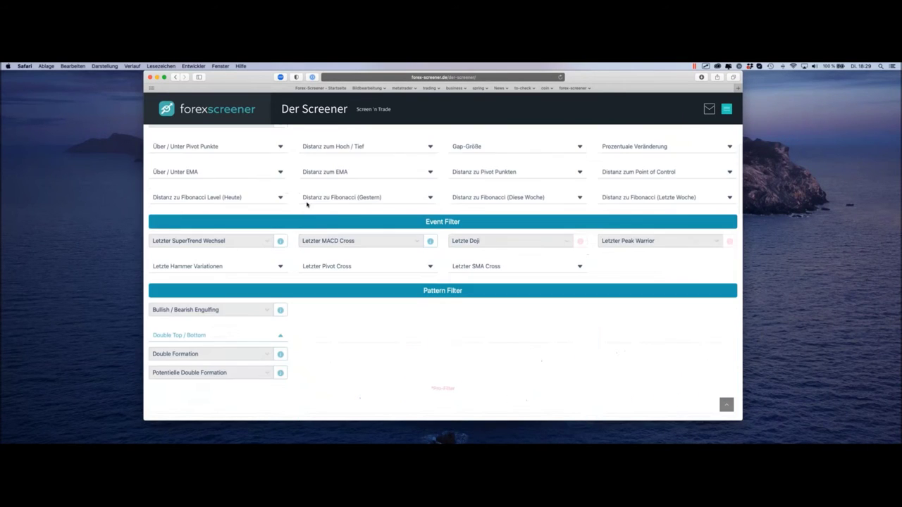
scroll(443, 282, up, 2)
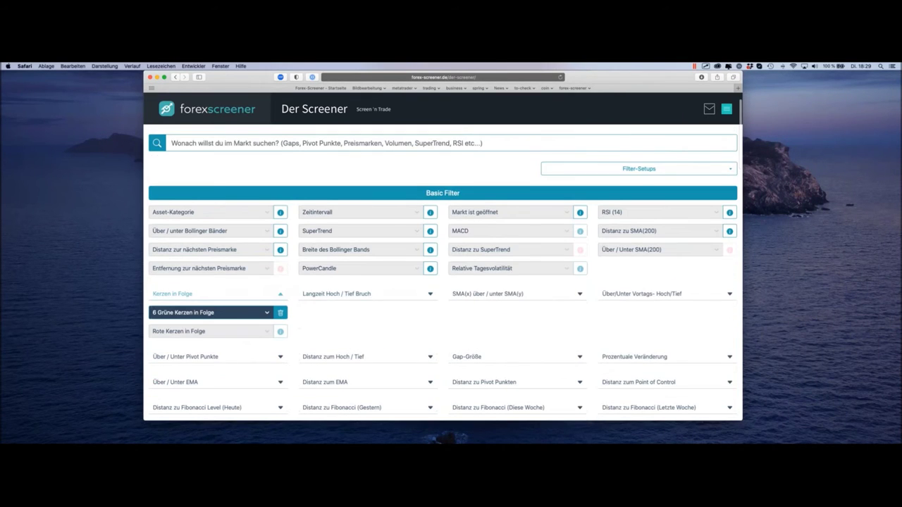
Remove the six-green-candles filter and set the RSI (14) filter to RSI > 70.
click(280, 312)
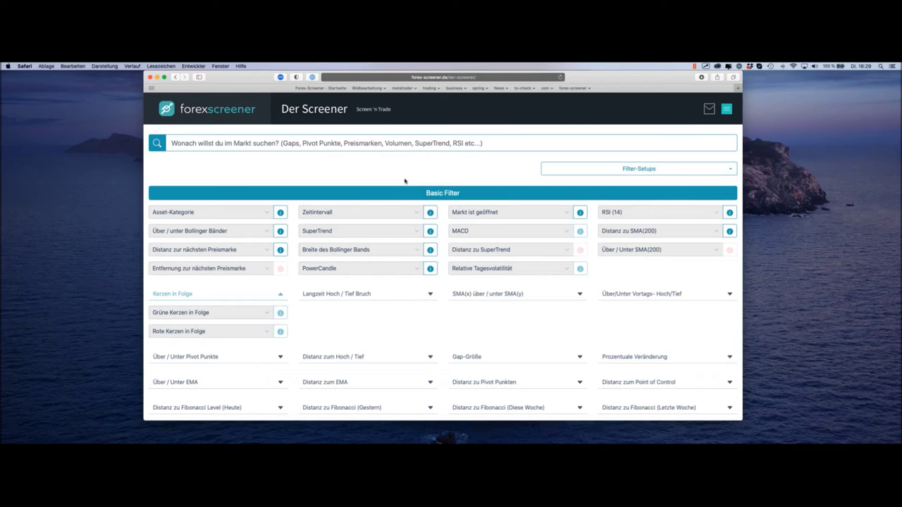
scroll(434, 176, down, 2)
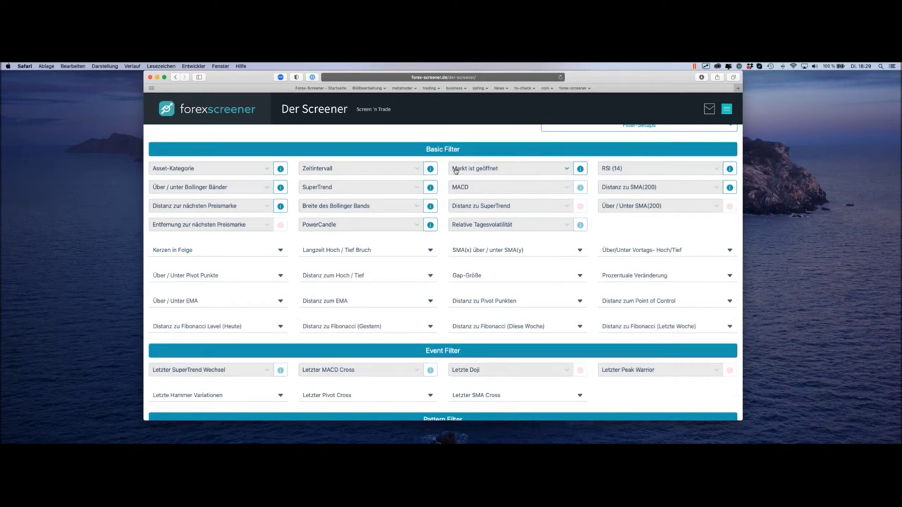
click(670, 169)
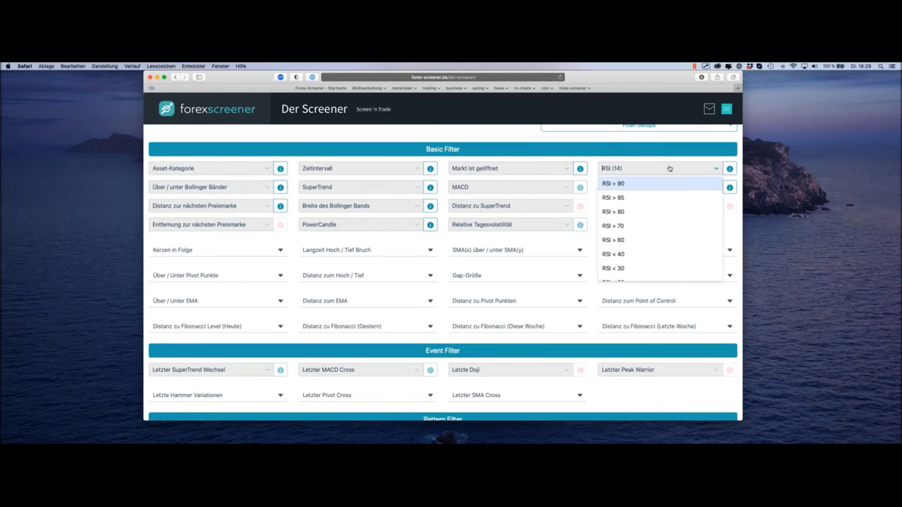
click(653, 227)
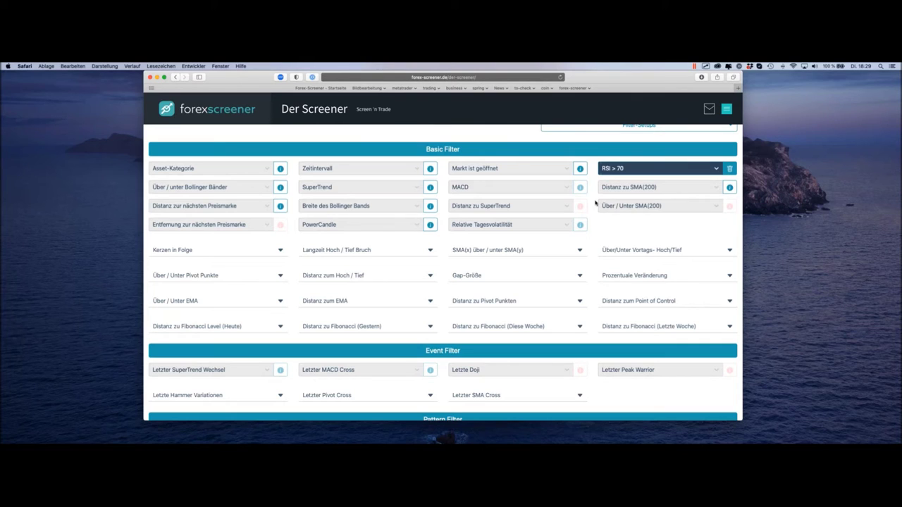
Set the distance to the nearest price mark filter to Distanz < 0.1% and look over the matching instruments.
scroll(591, 166, down, 1)
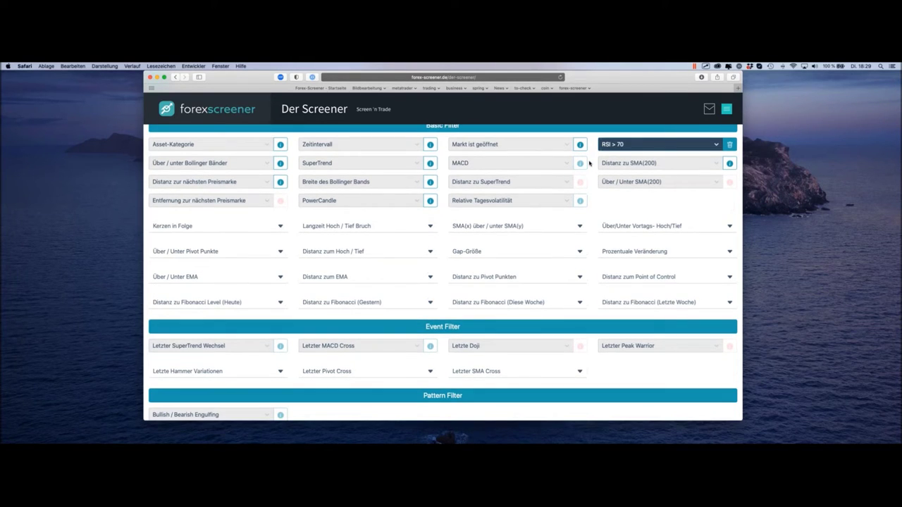
click(251, 183)
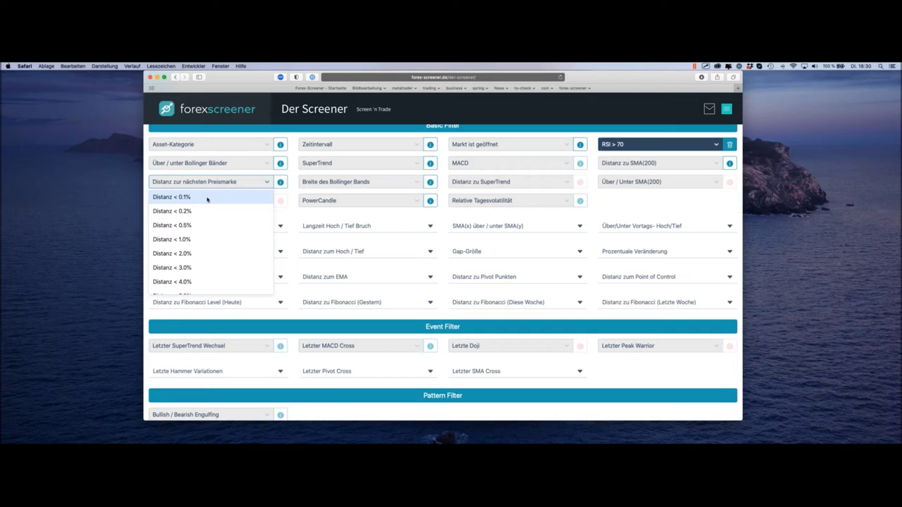
click(206, 198)
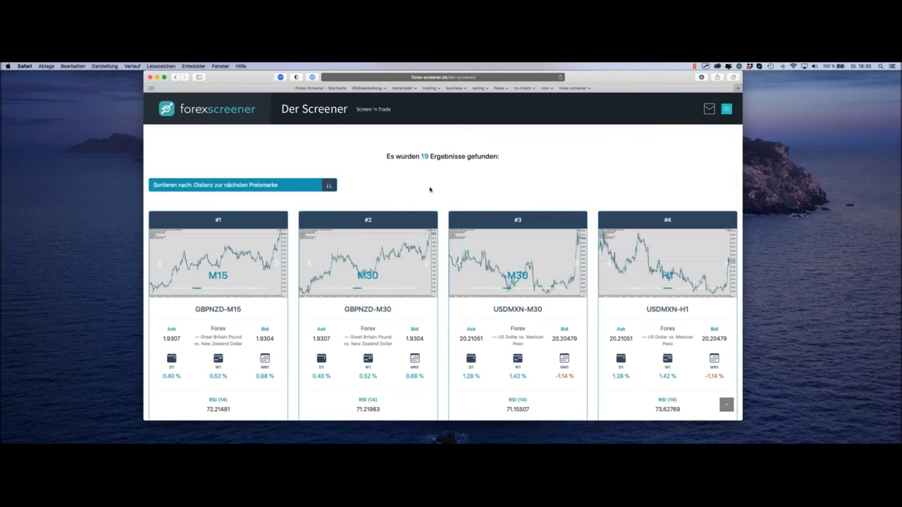
scroll(483, 184, down, 1)
scroll(473, 166, down, 1)
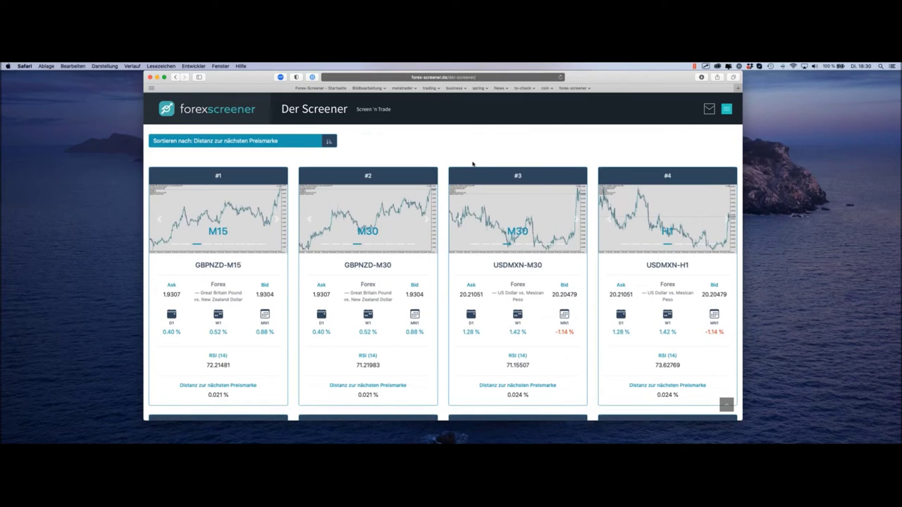
scroll(447, 158, down, 1)
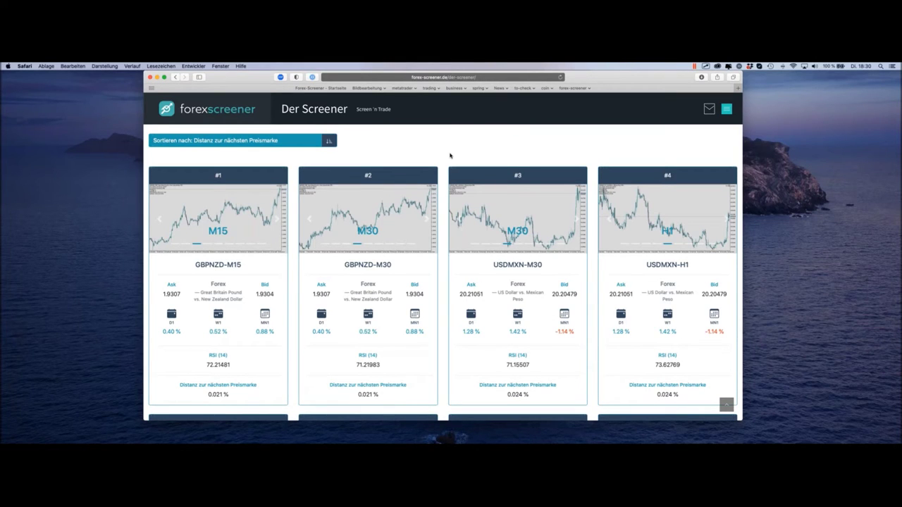
scroll(449, 151, down, 1)
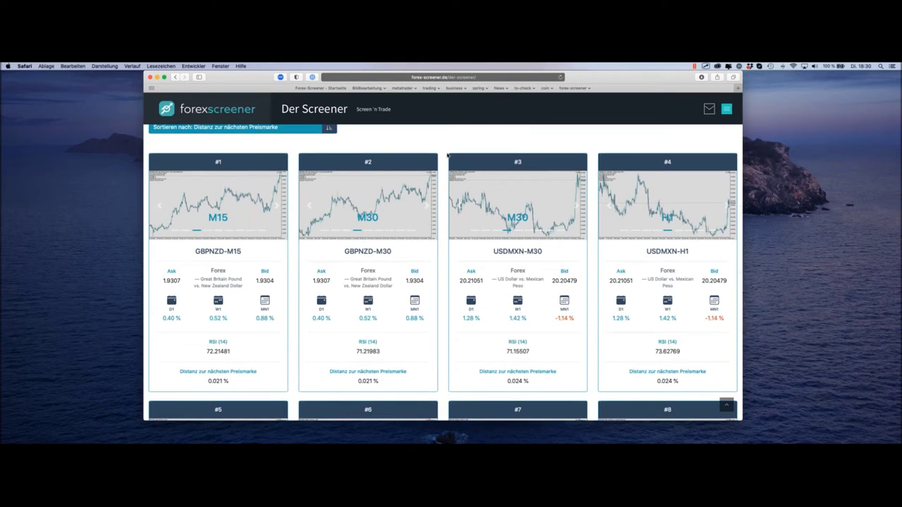
Try another RSI (14) threshold together with the price mark distance filter and check the results.
scroll(451, 157, up, 15)
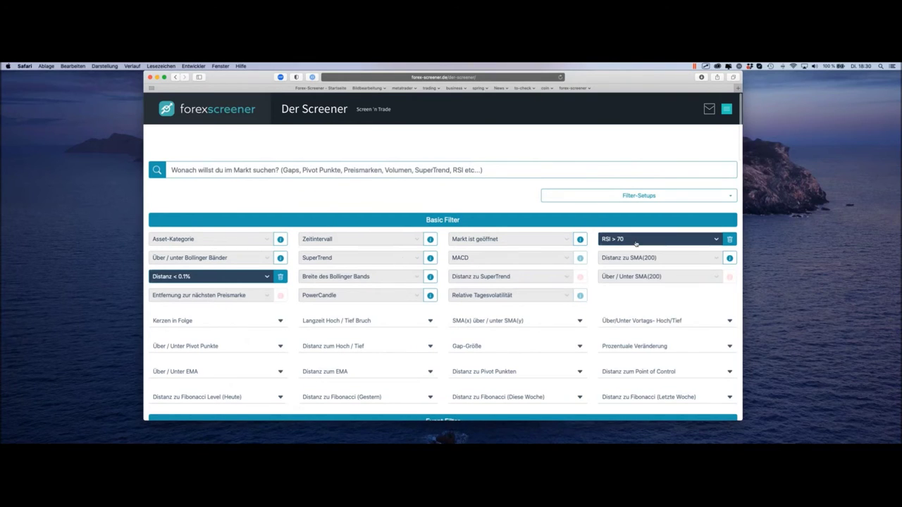
click(634, 239)
click(629, 283)
scroll(578, 211, down, 10)
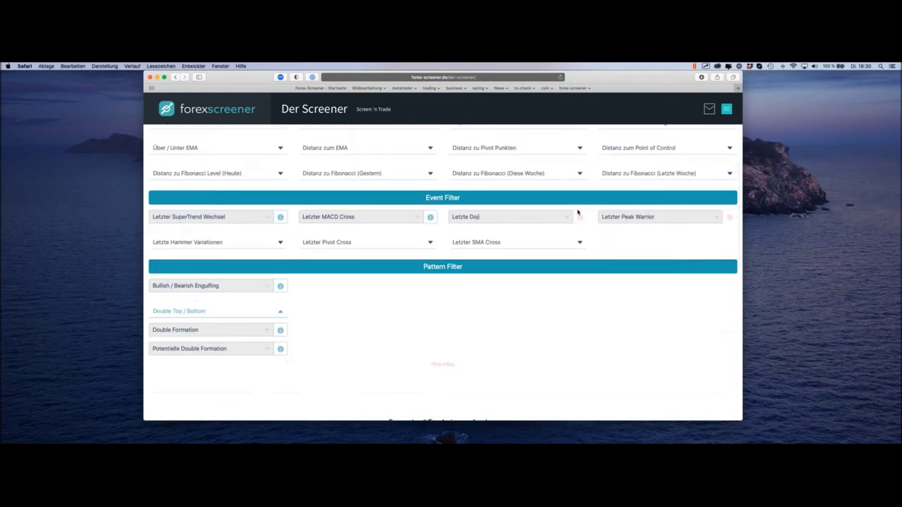
scroll(577, 208, down, 2)
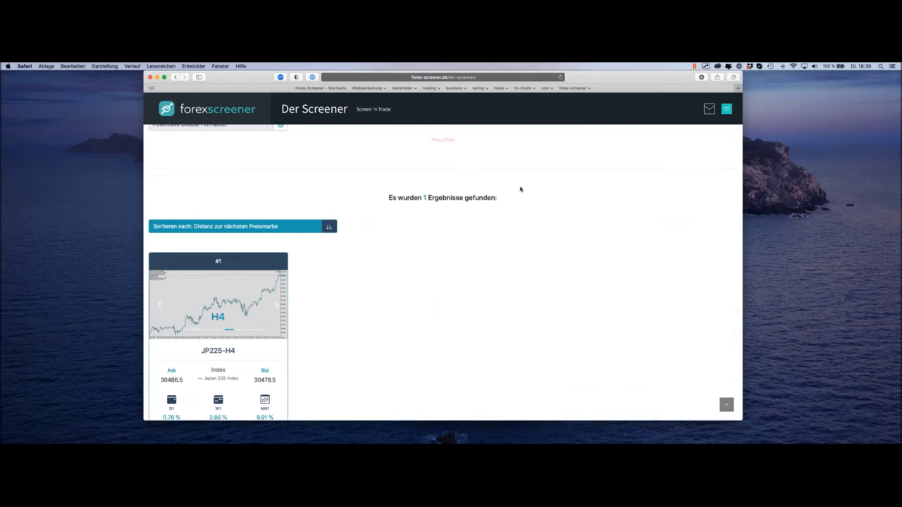
scroll(459, 274, down, 1)
scroll(469, 272, up, 10)
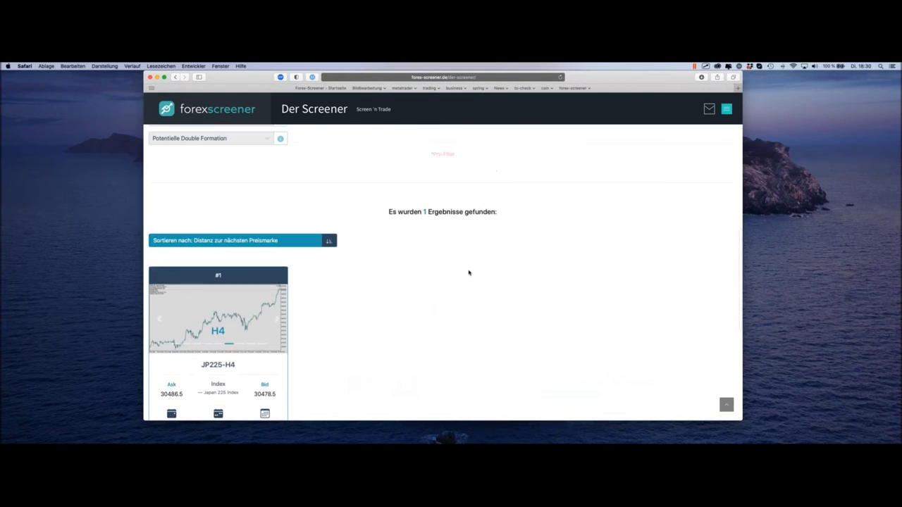
Set the RSI (14) filter back to RSI > 70 and open the GBPNZD-M15 result's chart in MetaTrader.
click(659, 240)
click(645, 282)
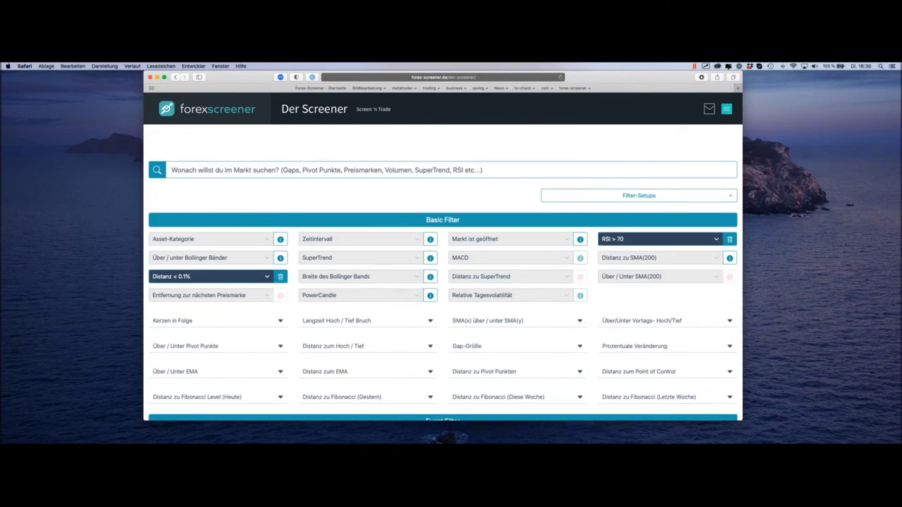
scroll(523, 248, down, 3)
scroll(524, 248, down, 10)
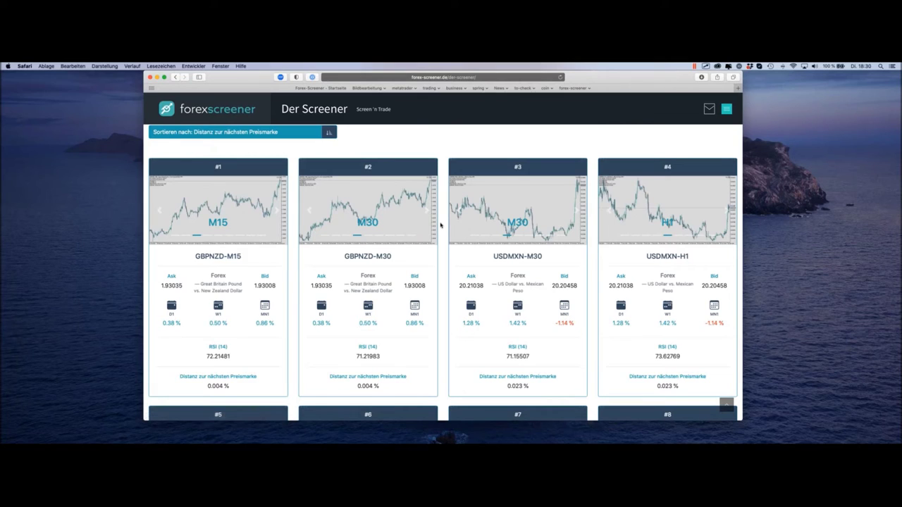
click(255, 274)
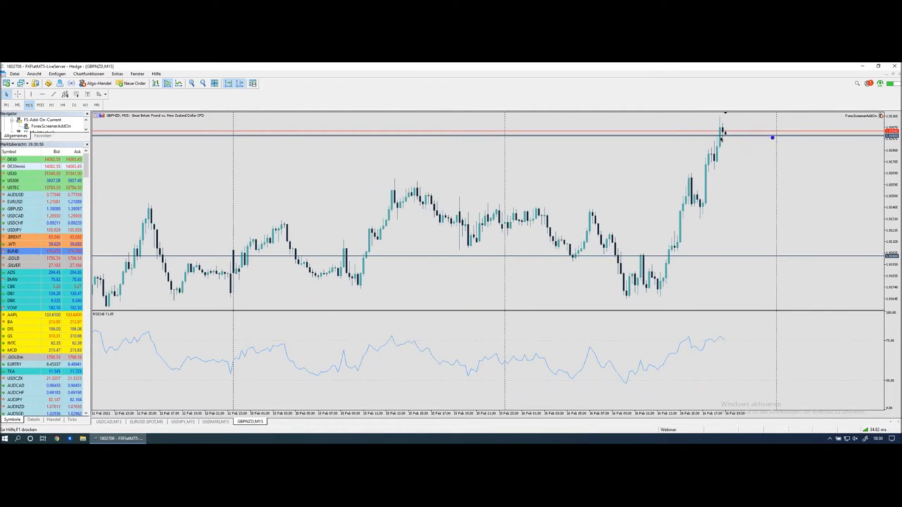
Point out the price mark beside the latest GBPNZD candles and the current end of the RSI line.
mouse_move(630, 136)
mouse_down()
mouse_move(703, 137)
mouse_move(697, 142)
mouse_up()
key(ctrl+z)
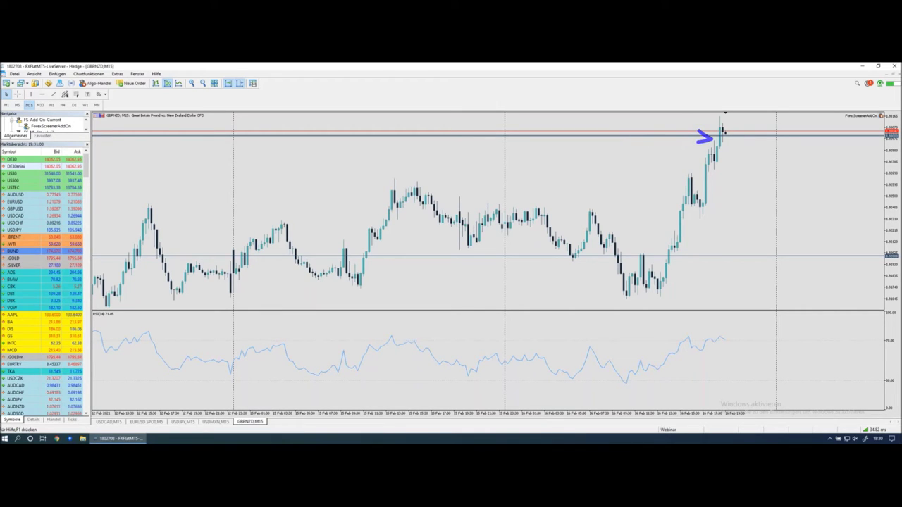
key(ctrl+z)
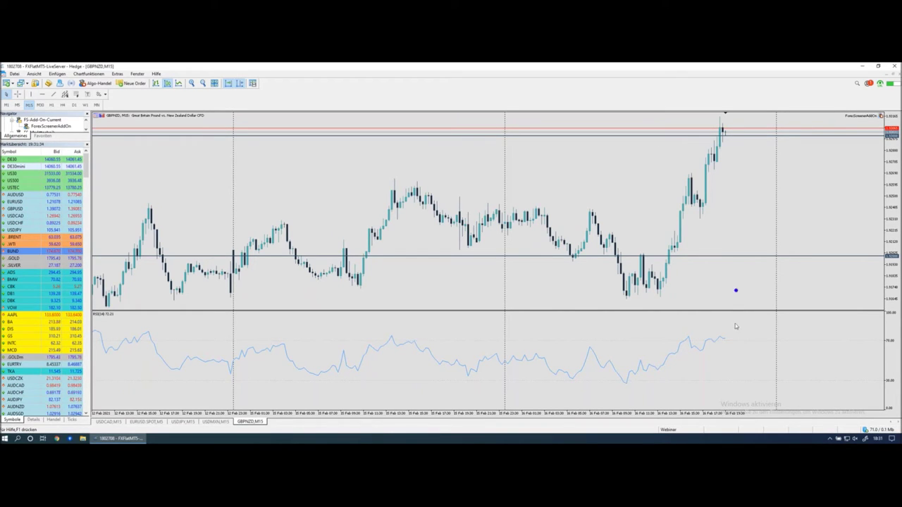
mouse_move(713, 318)
mouse_down()
mouse_move(719, 346)
mouse_move(726, 337)
mouse_up()
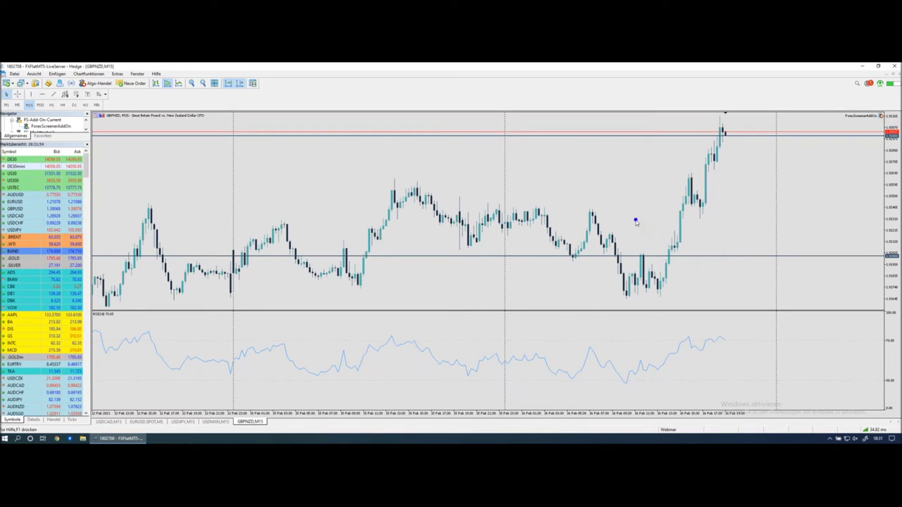
Mark the earlier price reactions at the 1.92000 price mark on the GBPNZD M15 chart.
mouse_move(638, 226)
mouse_down()
mouse_move(639, 257)
mouse_move(653, 240)
mouse_up()
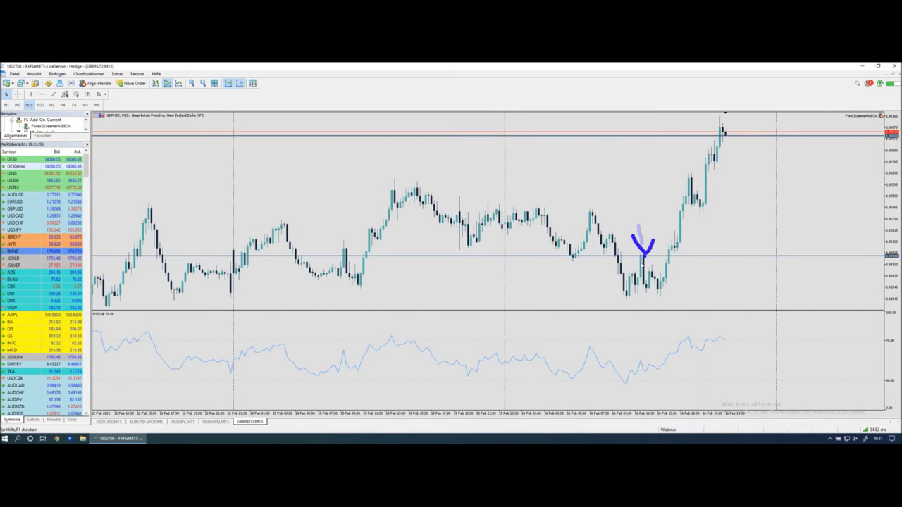
mouse_move(577, 256)
mouse_down()
mouse_move(565, 254)
mouse_move(576, 255)
mouse_up()
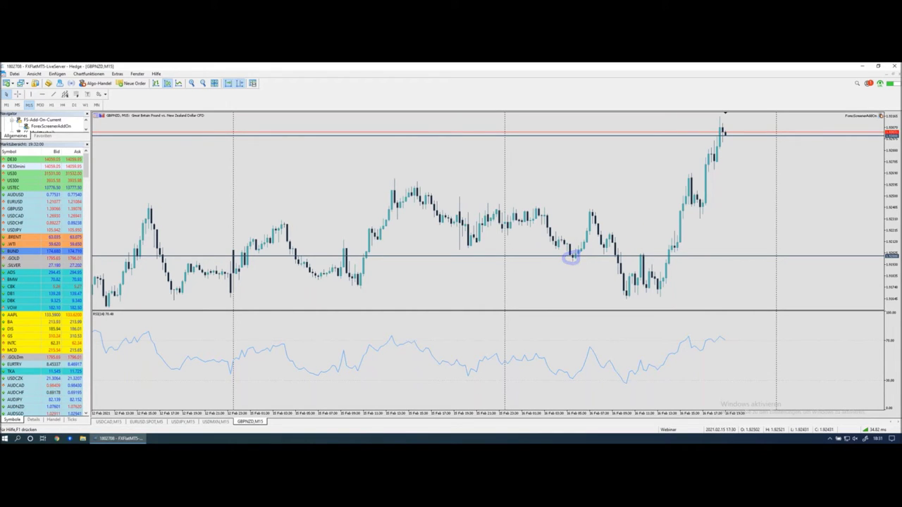
click(202, 82)
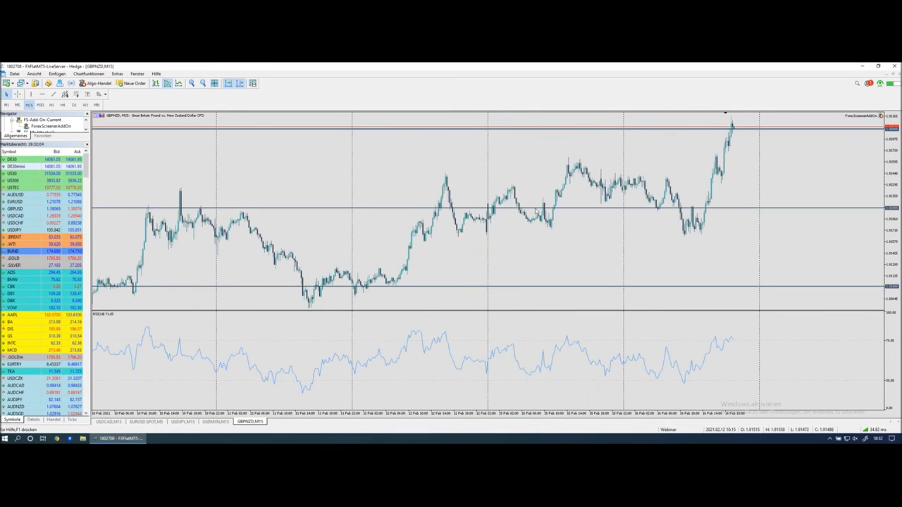
click(136, 201)
mouse_move(141, 198)
mouse_down()
mouse_move(145, 217)
mouse_move(146, 198)
mouse_move(200, 213)
mouse_up()
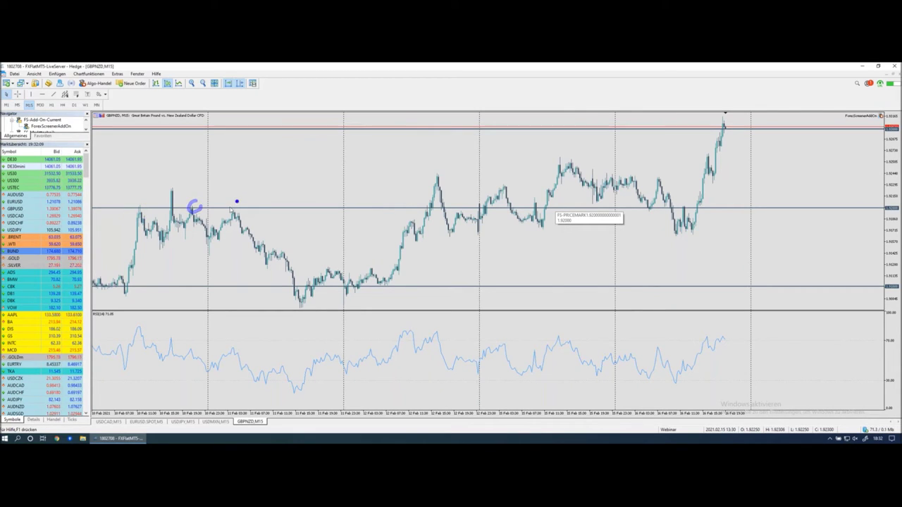
drag(237, 203, 239, 205)
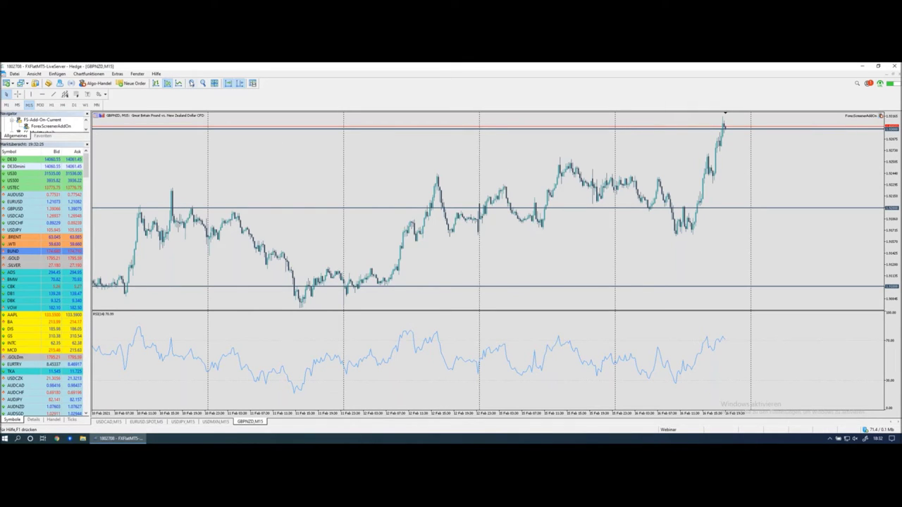
Draw a Fibonacci retracement from the last swing low to the recent high and align its end with the high.
key(plus)
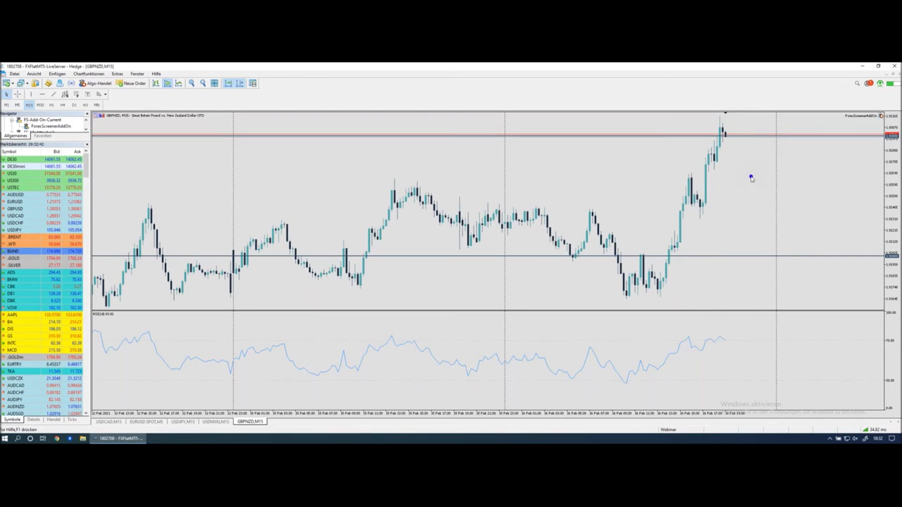
click(76, 93)
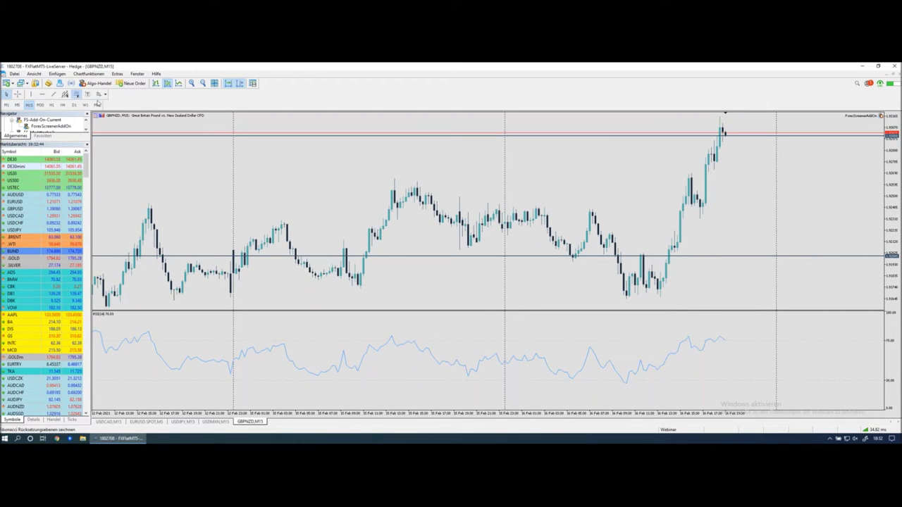
drag(662, 296, 796, 118)
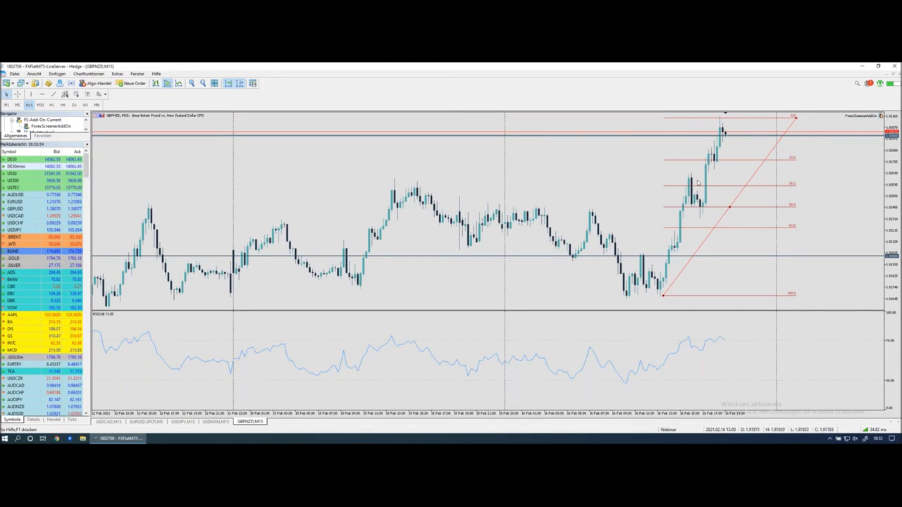
drag(798, 119, 798, 115)
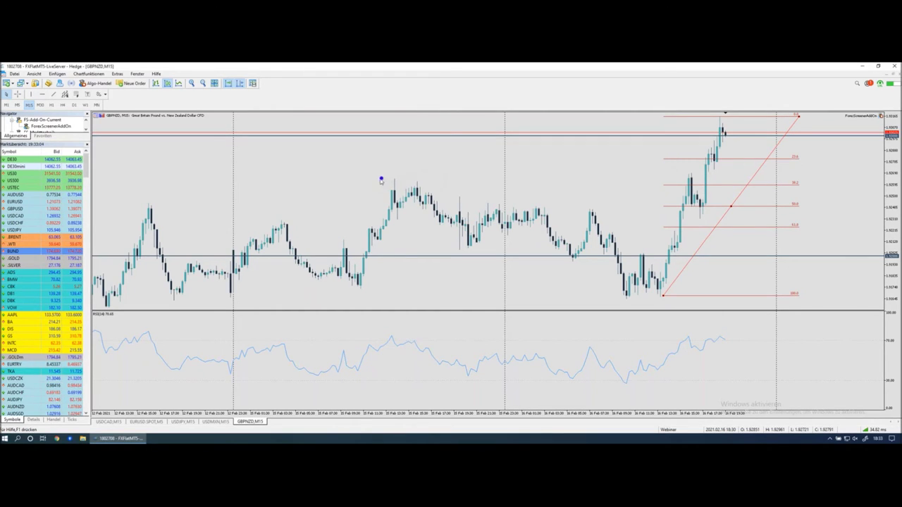
Outline the zone above the earlier highs, around the 23.6 to 38.2 retracements, and check the D1 chart before returning to M15.
mouse_move(375, 178)
mouse_down()
mouse_move(769, 184)
mouse_move(773, 174)
mouse_move(724, 163)
mouse_move(377, 179)
mouse_up()
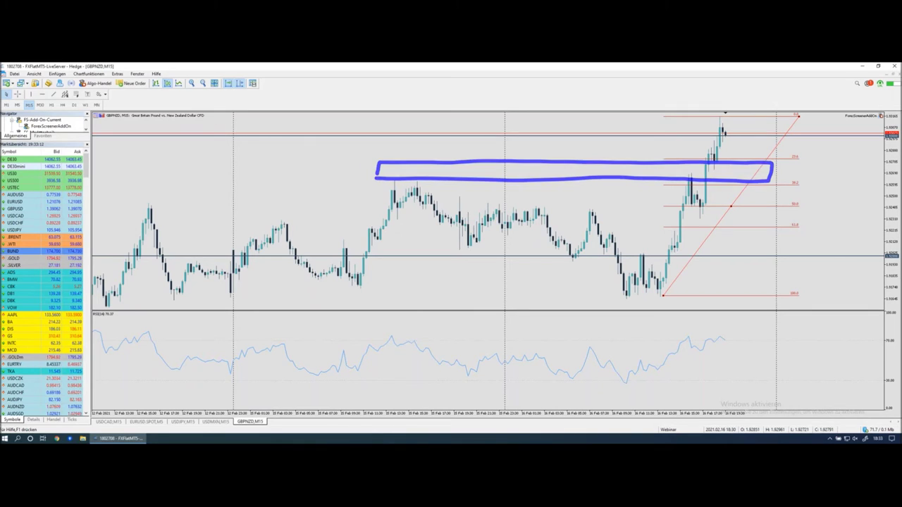
click(74, 104)
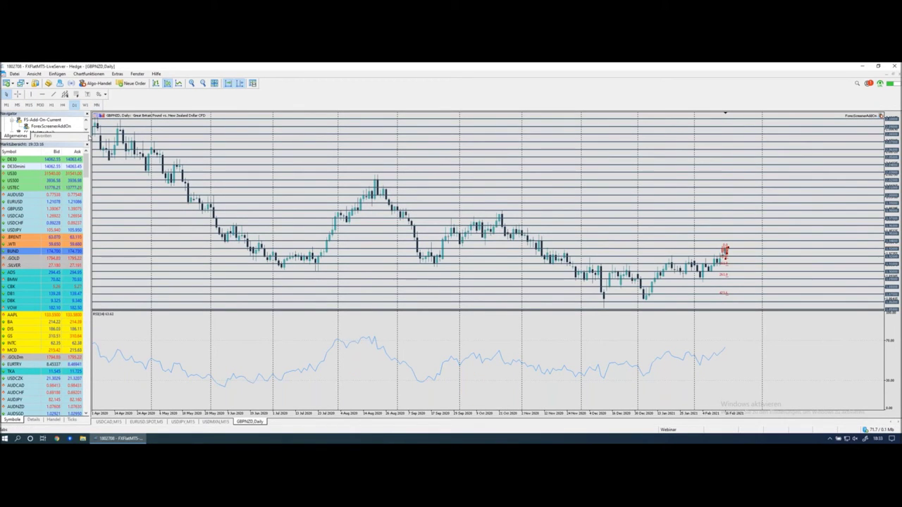
click(28, 105)
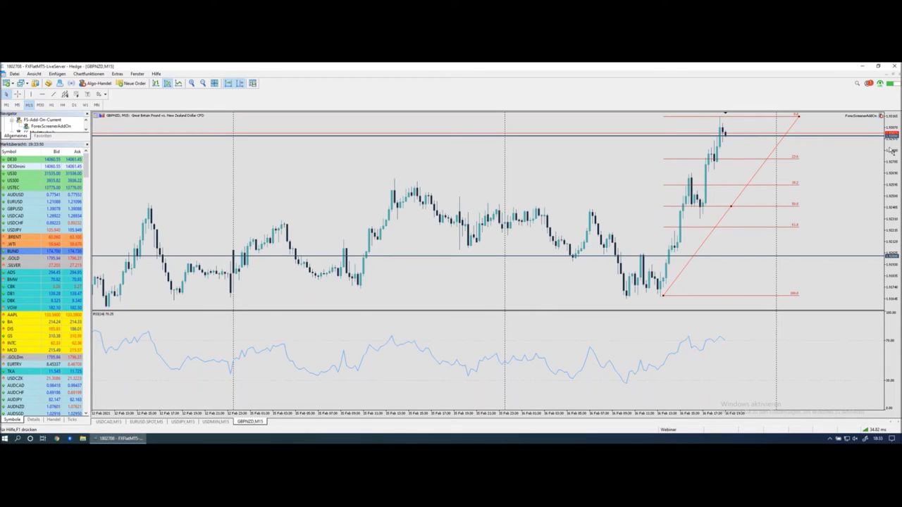
Compress the GBPNZD price scale, stretch it back, and return to the forexscreener results in Safari.
drag(891, 150, 891, 164)
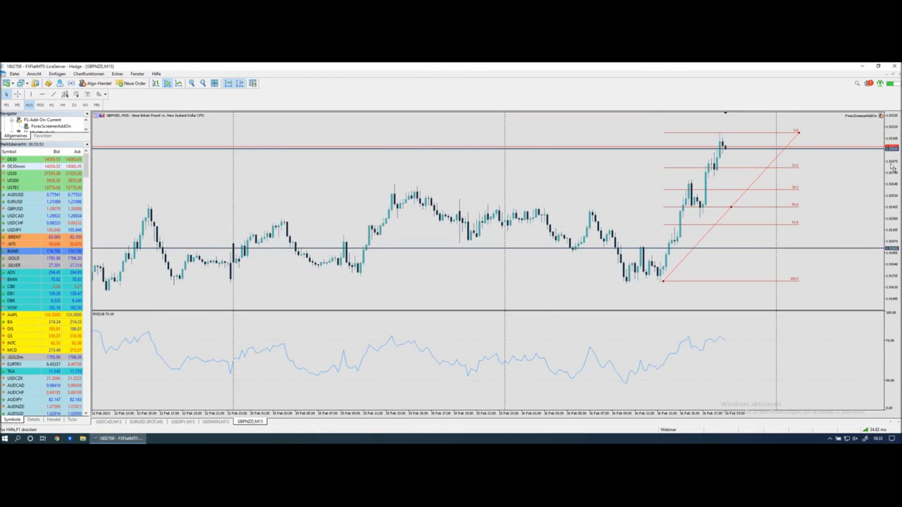
drag(892, 166, 892, 152)
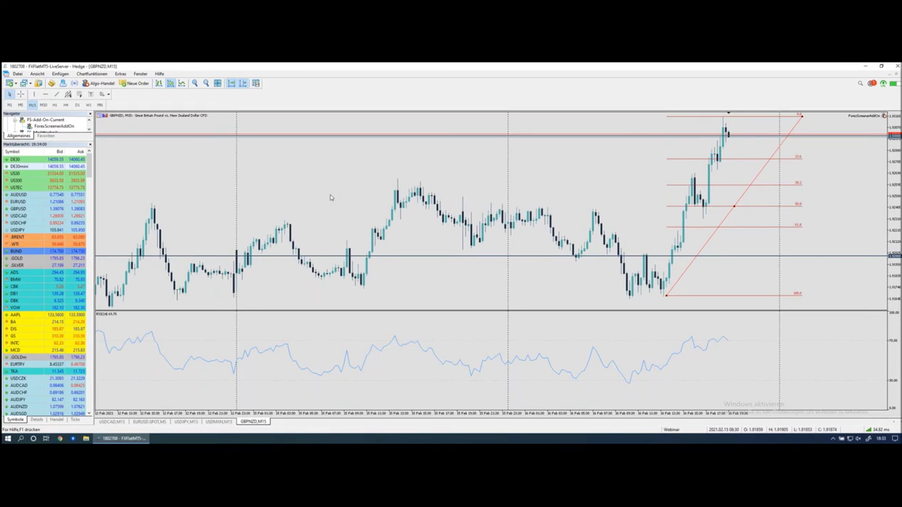
key(ctrl+Left)
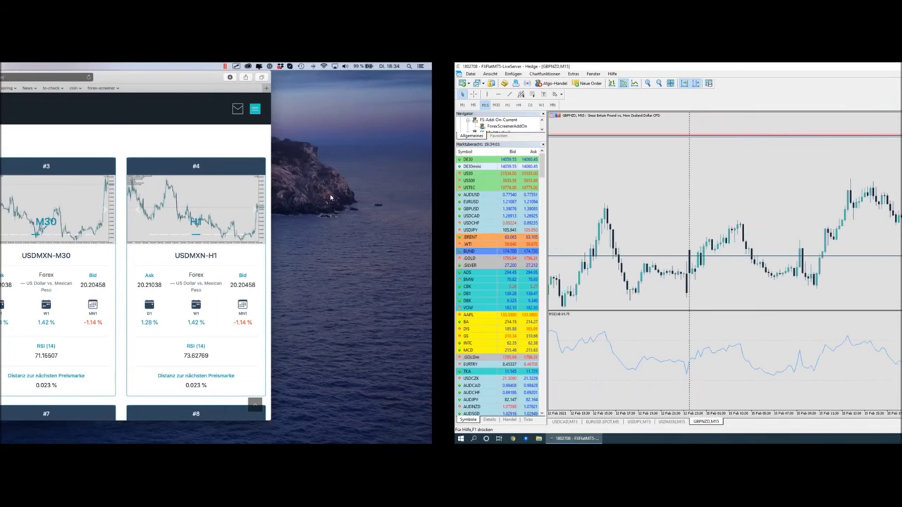
Go back from the results to the filter overview and review the active RSI and price mark distance filters.
scroll(454, 136, up, 3)
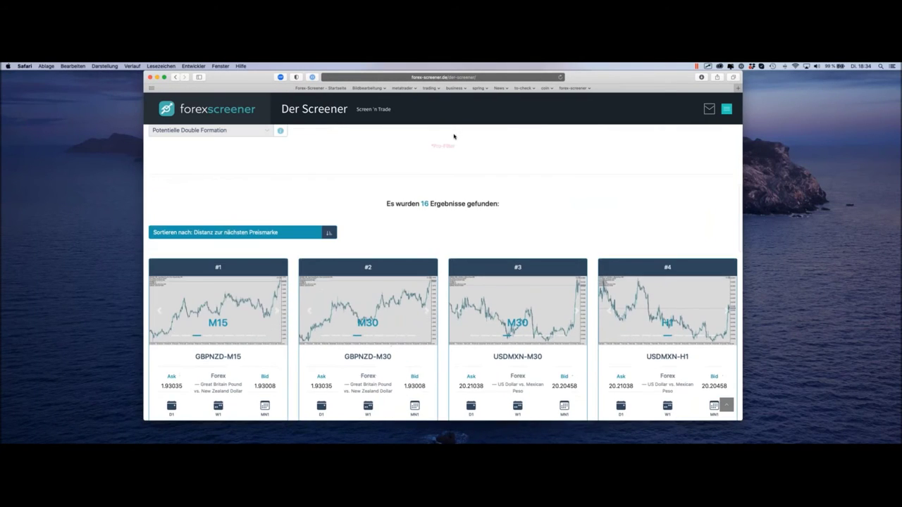
scroll(454, 136, up, 5)
scroll(443, 274, up, 3)
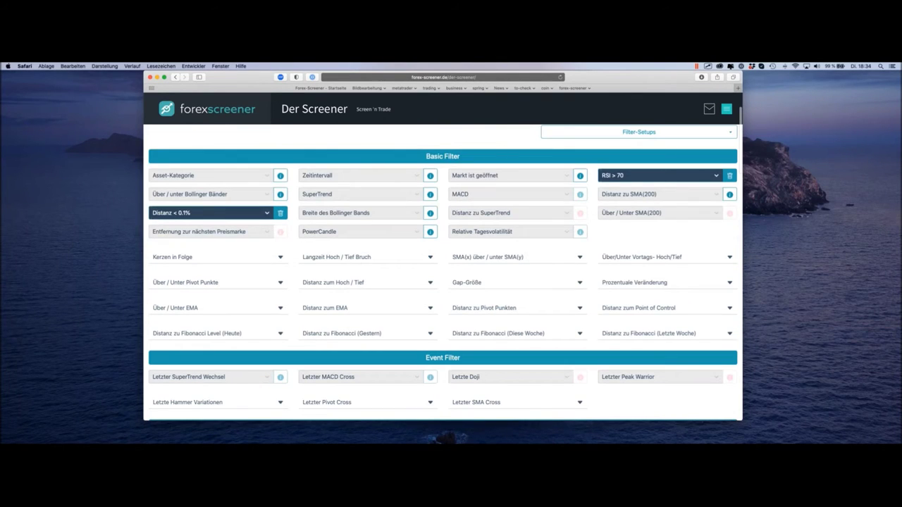
scroll(468, 147, up, 2)
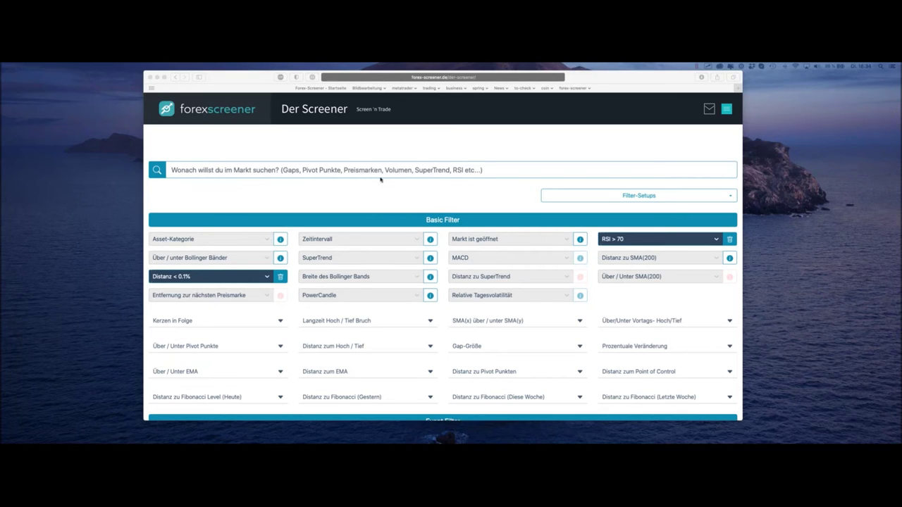
Mark the start and end of the previous trading day with vertical pen lines on the Fibonacci correction slide.
click(516, 191)
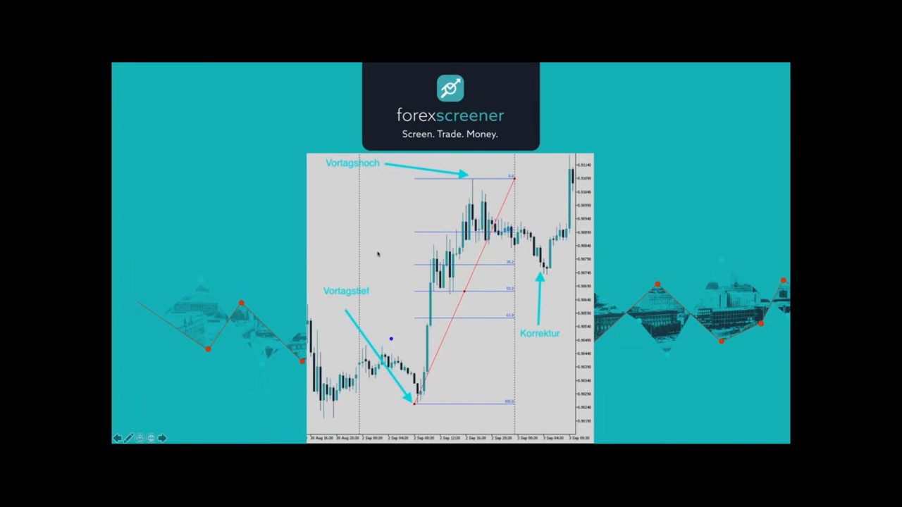
drag(359, 158, 361, 410)
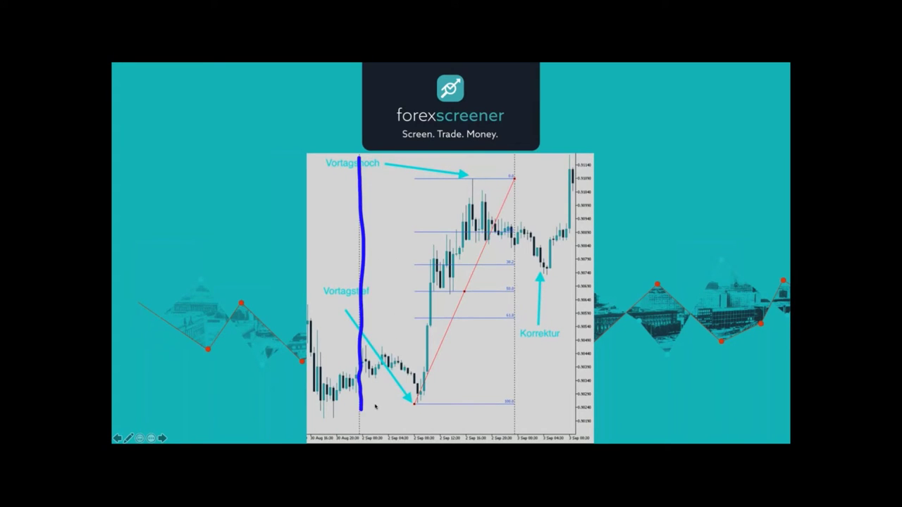
mouse_move(507, 158)
mouse_down()
mouse_move(520, 220)
mouse_move(515, 417)
mouse_up()
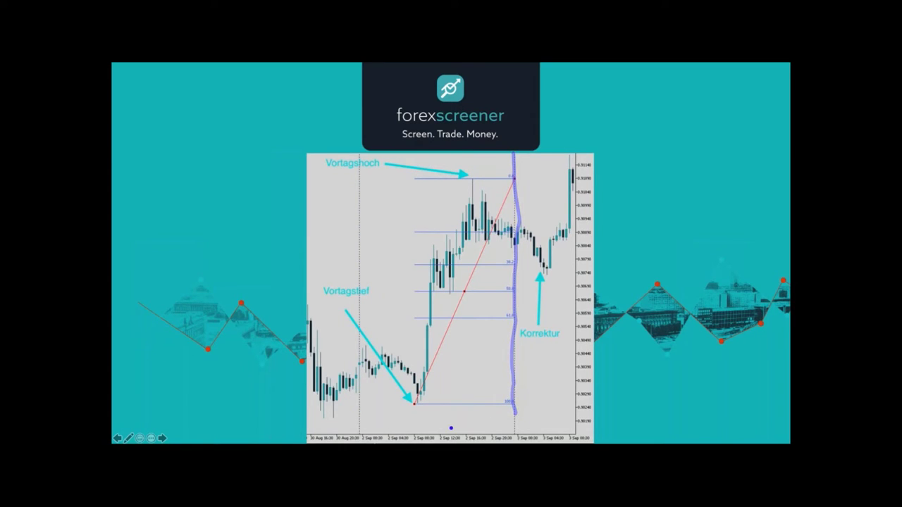
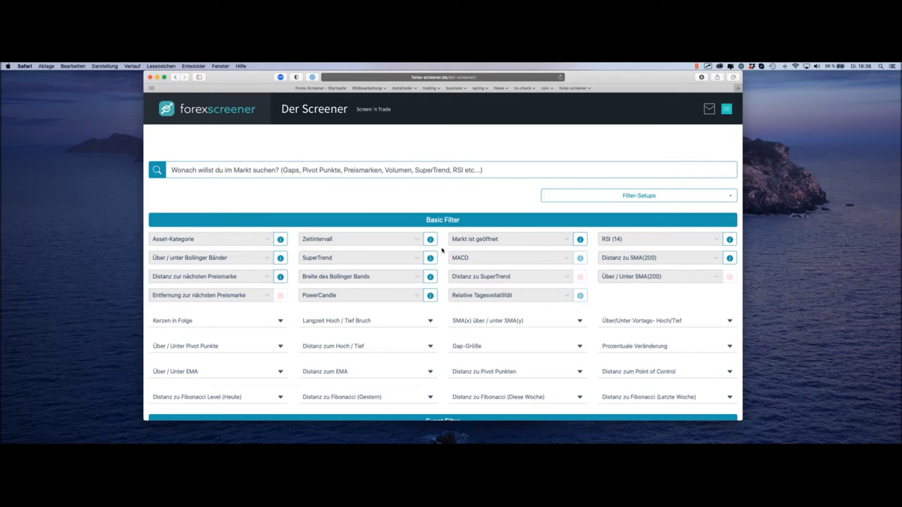
Search the screener filters for "pea" and clear the search term again.
click(378, 170)
text(pea)
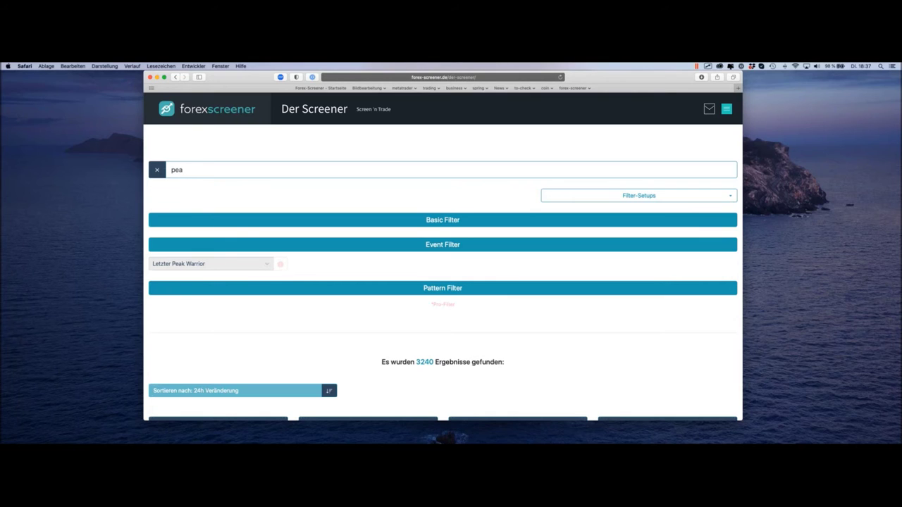
click(157, 170)
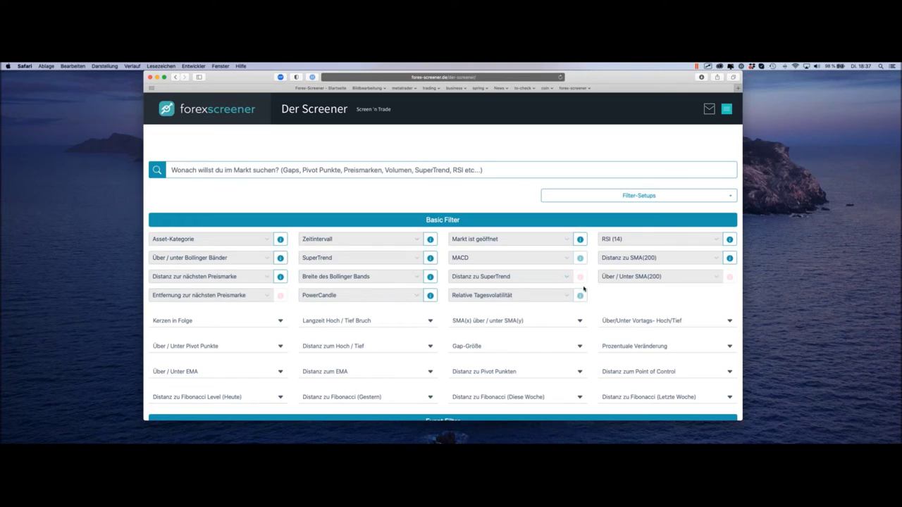
Set the Letzter Peak Warrior event filter to Vor 1 Kerze.
scroll(582, 292, down, 5)
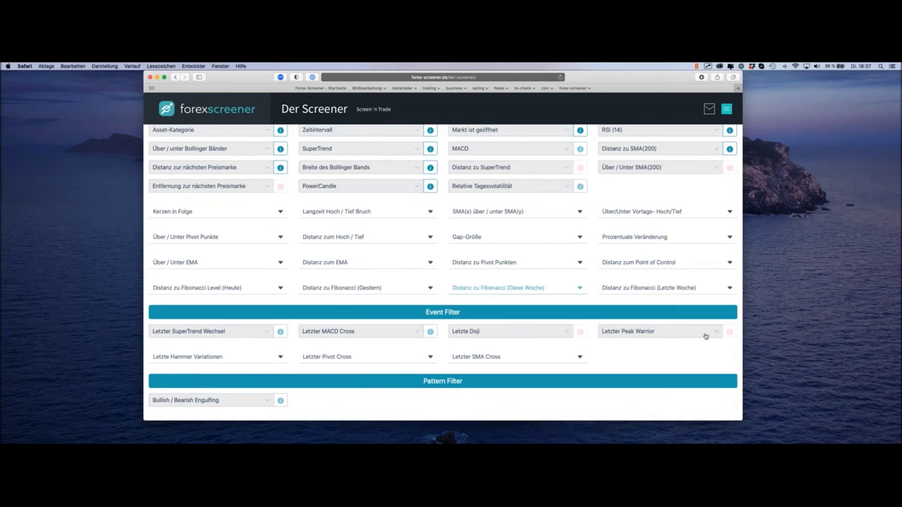
click(664, 333)
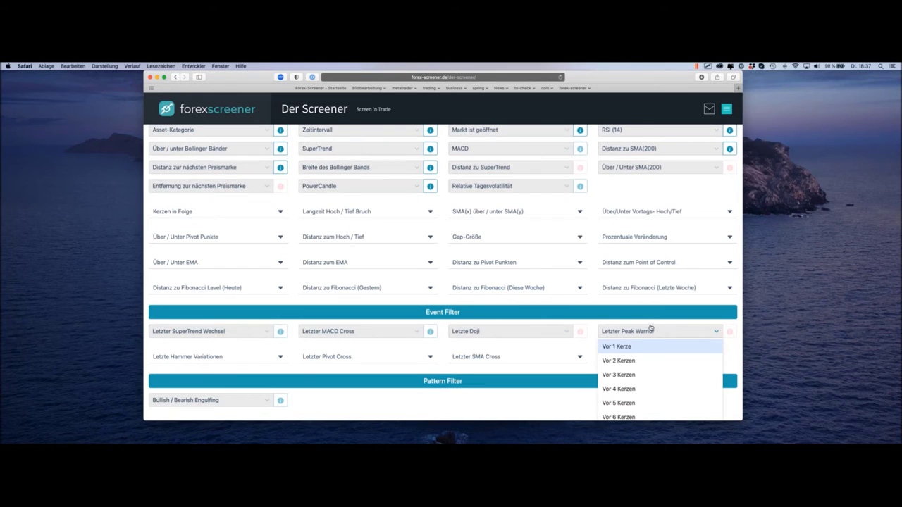
click(642, 347)
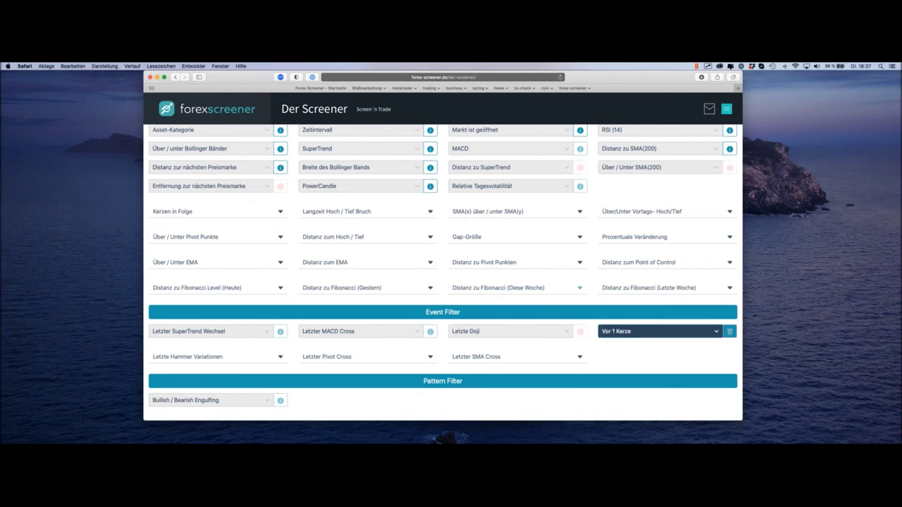
Browse the Peak Warrior results, narrow them to the D1 interval, and open the TKA-D1 chart in MetaTrader.
scroll(641, 218, down, 5)
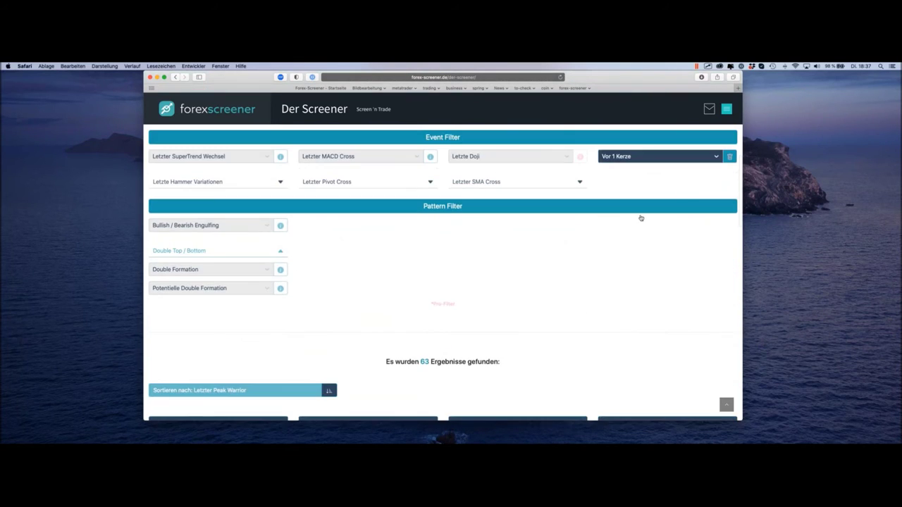
scroll(641, 219, down, 2)
scroll(641, 219, down, 3)
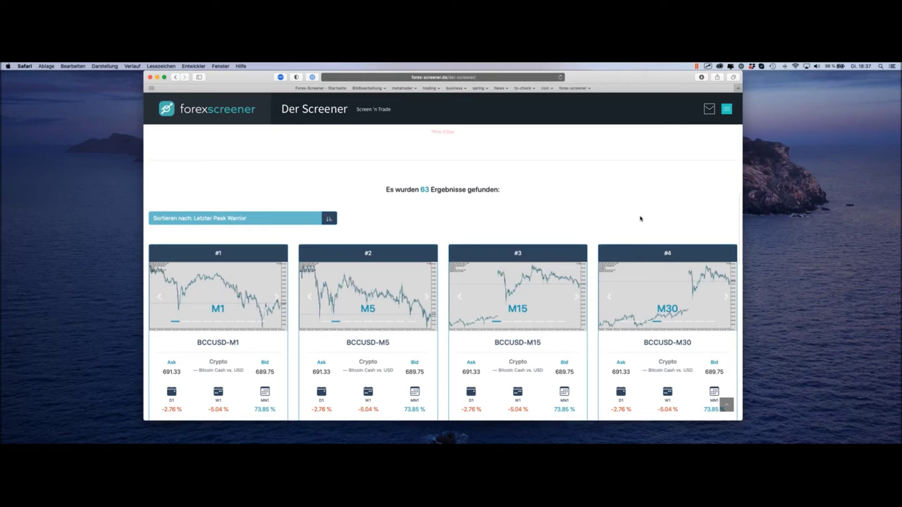
scroll(624, 189, down, 1)
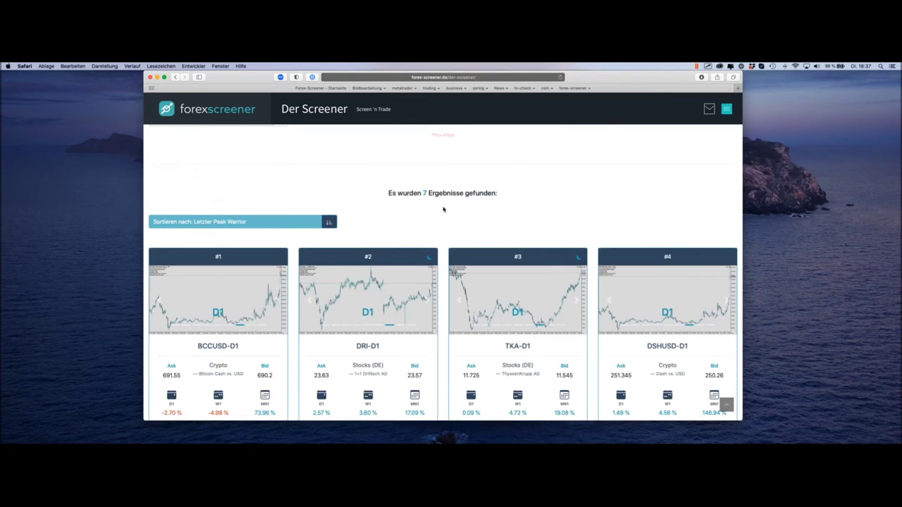
scroll(422, 217, down, 5)
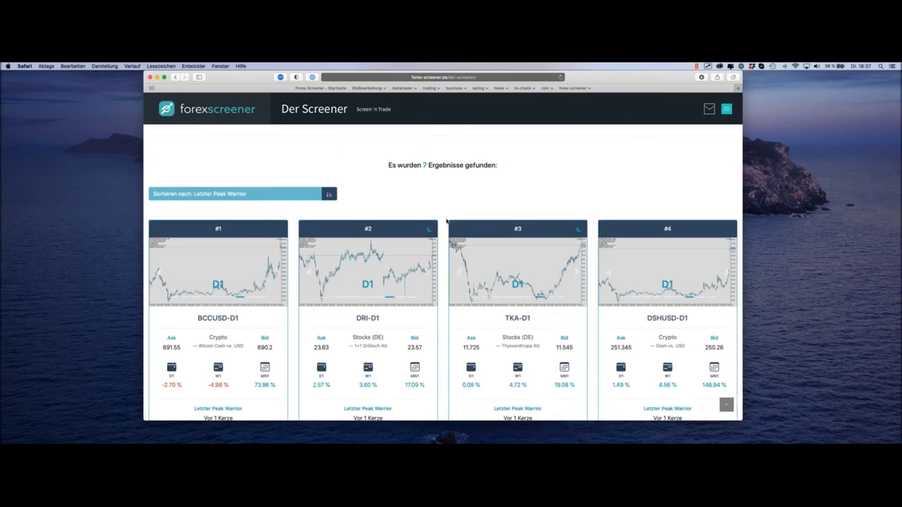
click(493, 289)
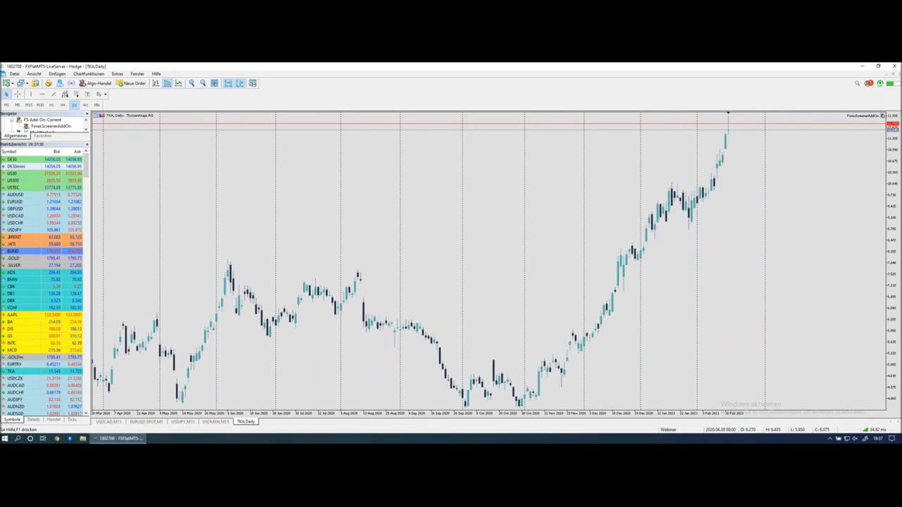
Enlarge the Navigator and go up its tree to the Indikatoren group.
click(87, 130)
click(87, 130)
click(87, 130)
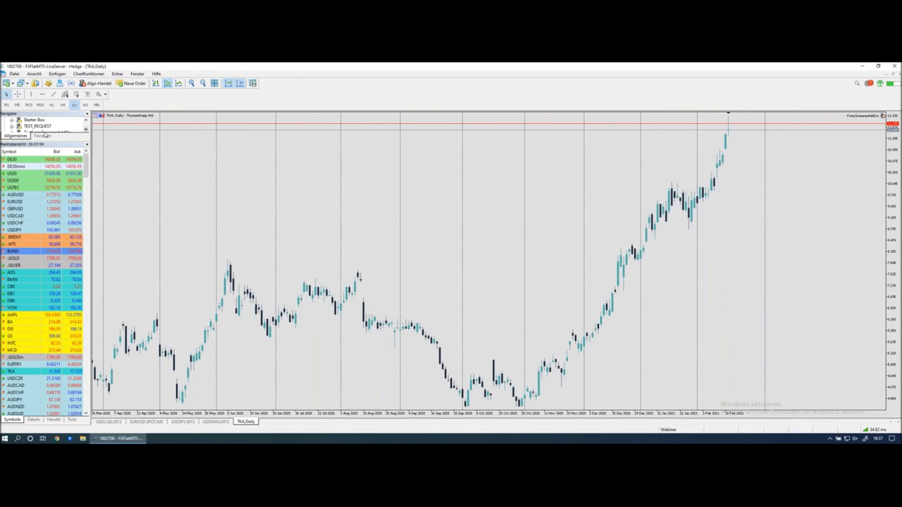
drag(62, 139, 61, 178)
drag(85, 141, 84, 166)
scroll(51, 169, up, 10)
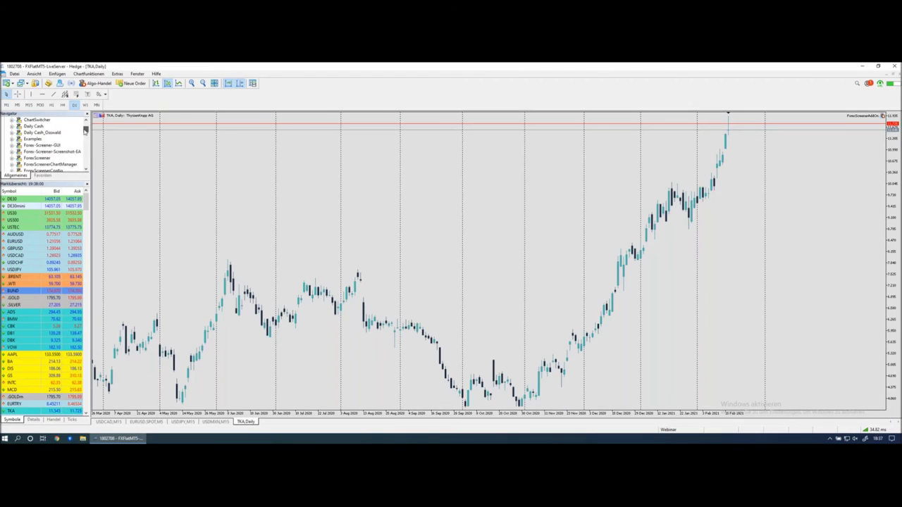
double_click(28, 133)
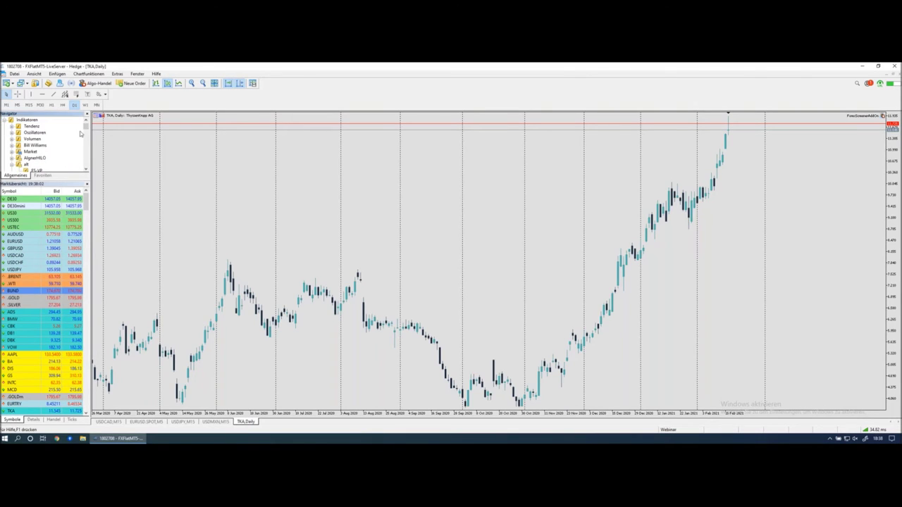
Add the Bollinger Bands indicator from the Tendenz group to the TKA daily chart.
click(34, 134)
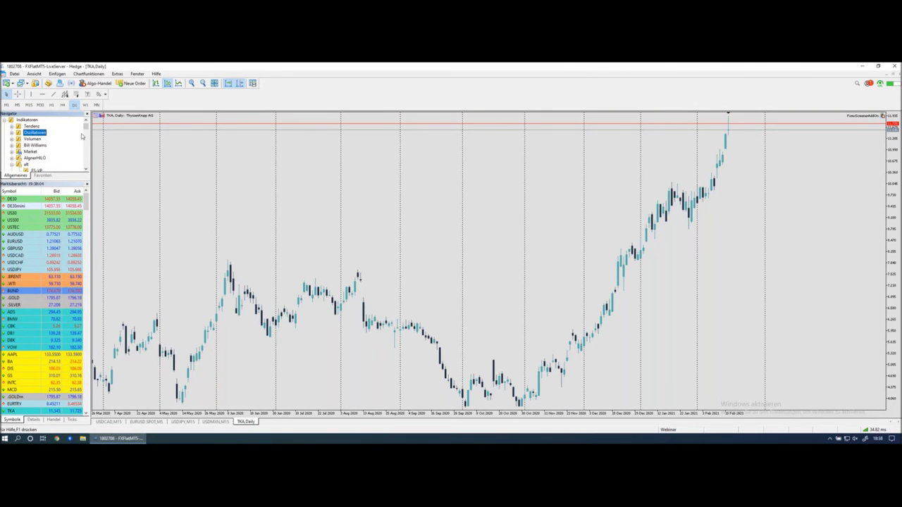
click(11, 126)
double_click(40, 145)
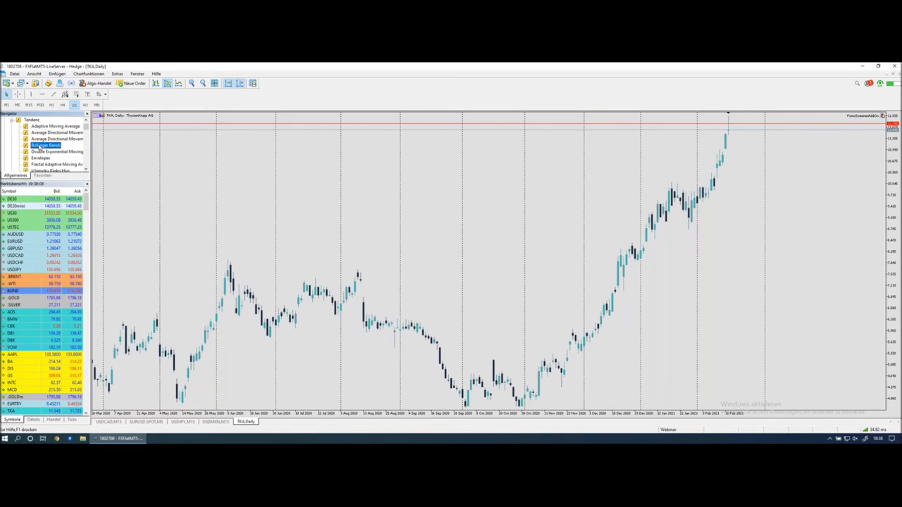
click(461, 308)
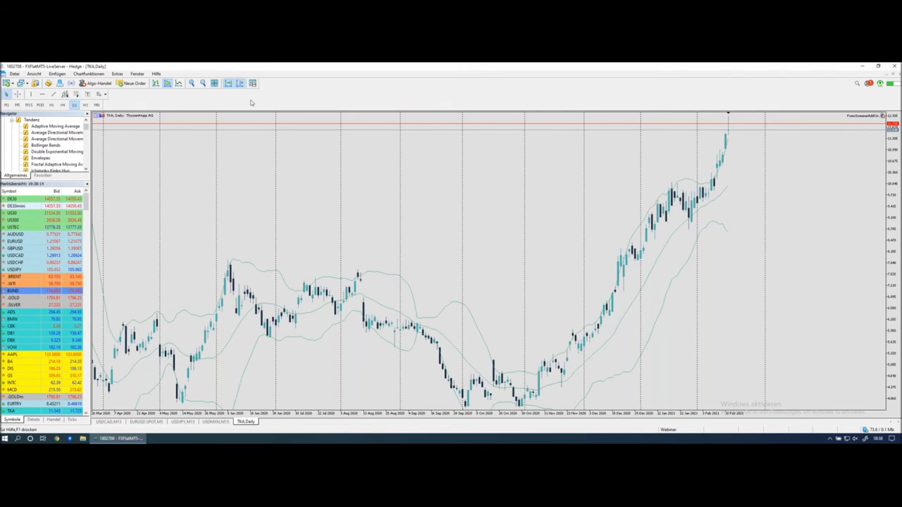
Enlarge the latest TKA daily candles, inspect them against the upper Bollinger Band, and show the data window.
click(191, 82)
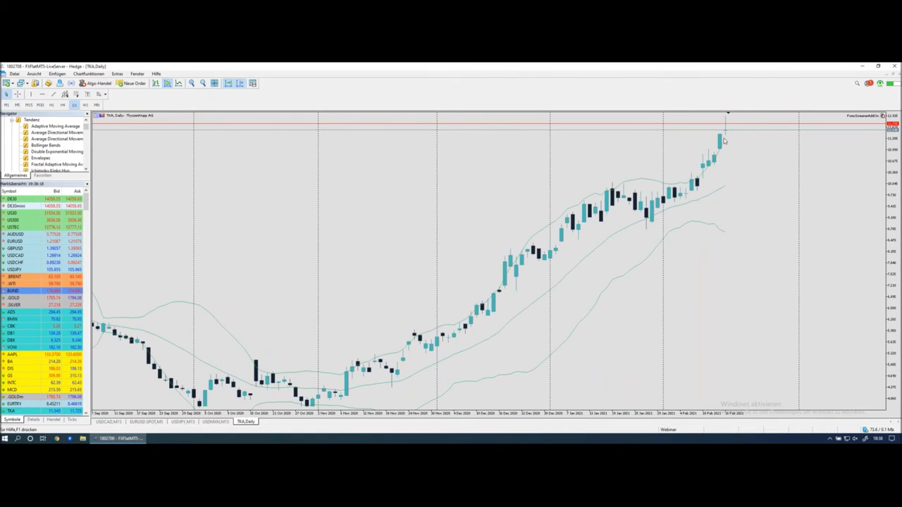
mouse_move(721, 144)
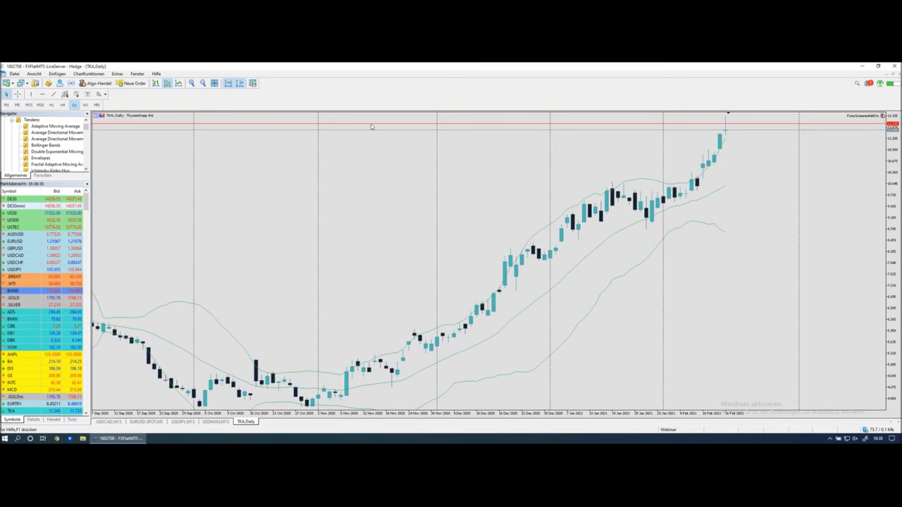
click(191, 83)
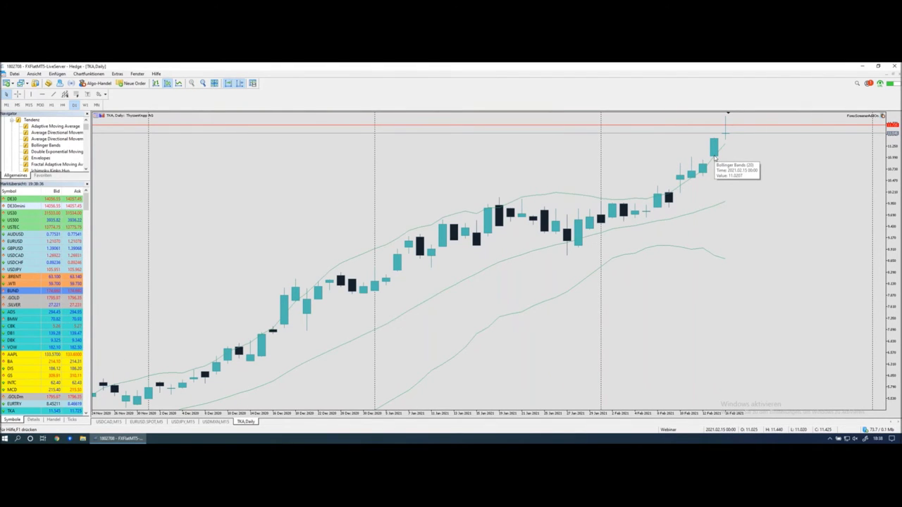
key(ctrl+d)
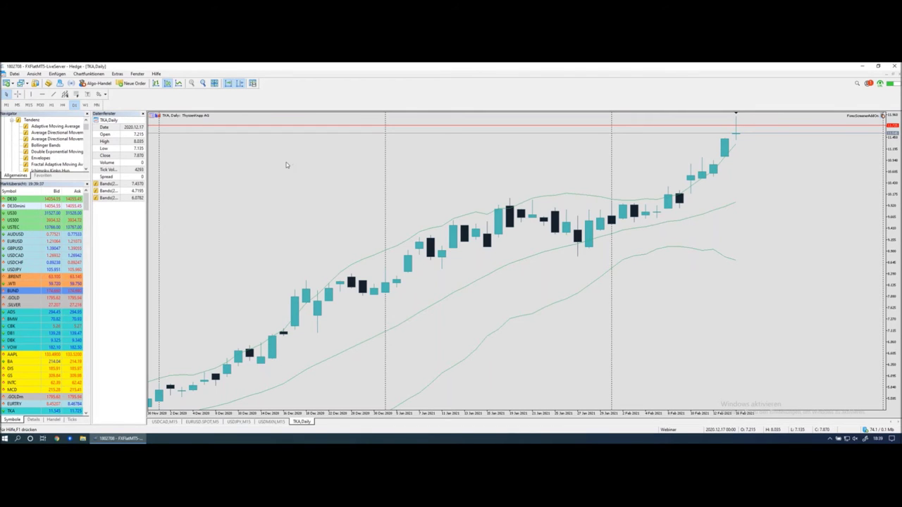
scroll(391, 194, down, 1)
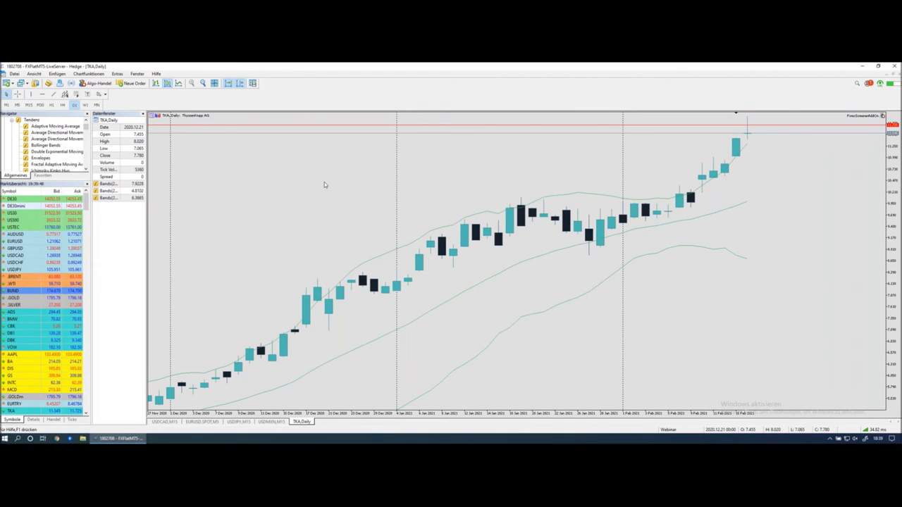
Return to the screener in Safari and review the D1 and Letzter Peak Warrior filters with their results.
key(ctrl+Left)
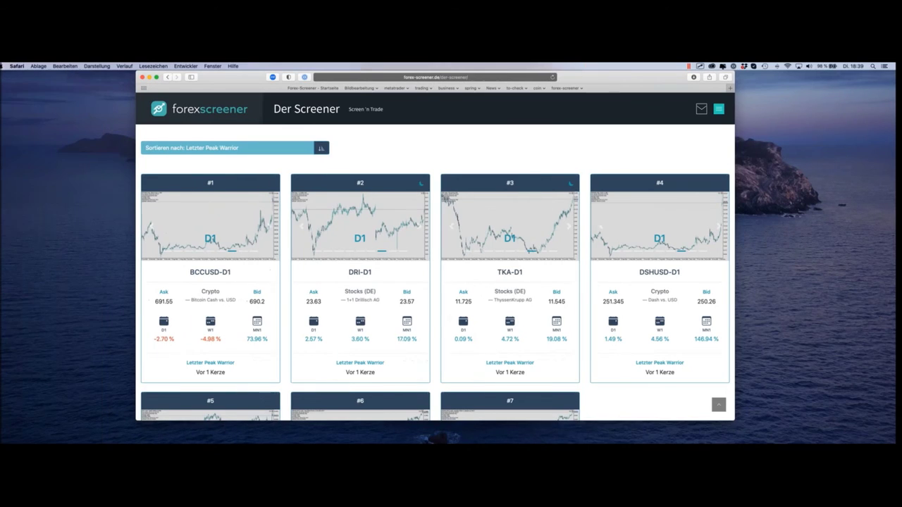
scroll(435, 153, up, 10)
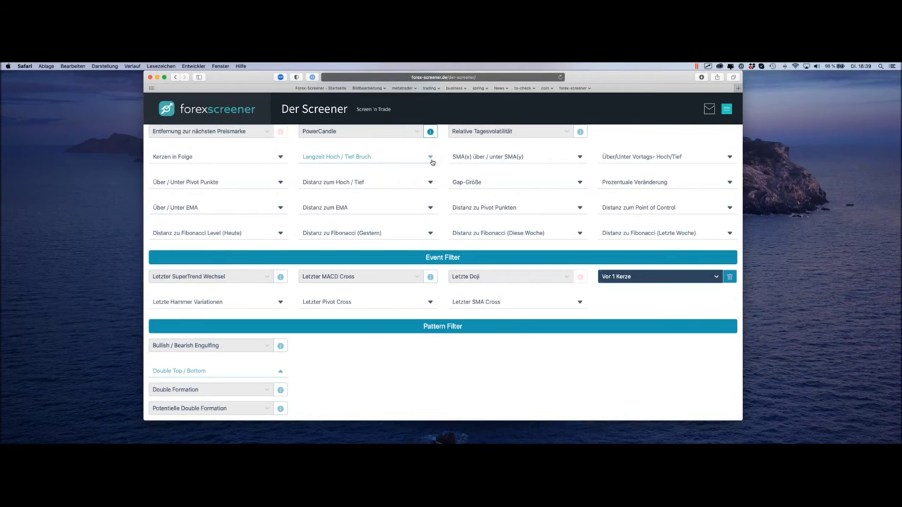
scroll(437, 159, up, 2)
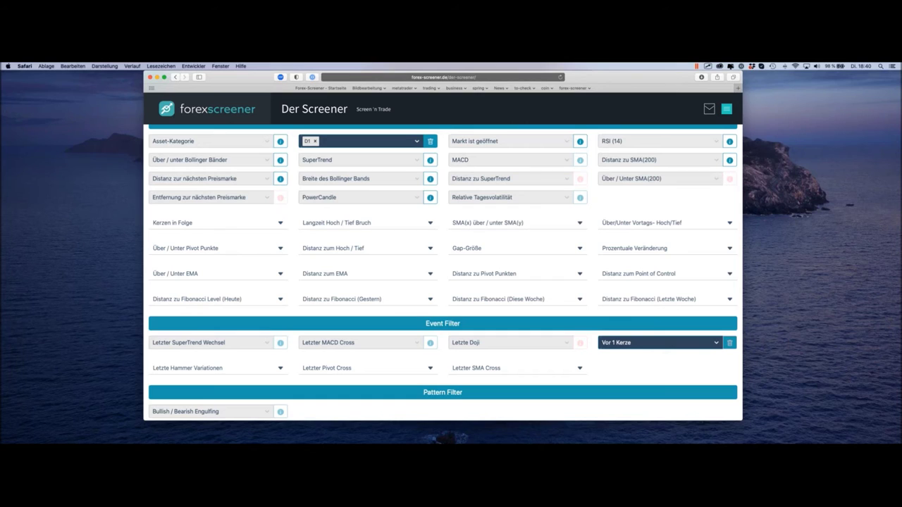
click(97, 168)
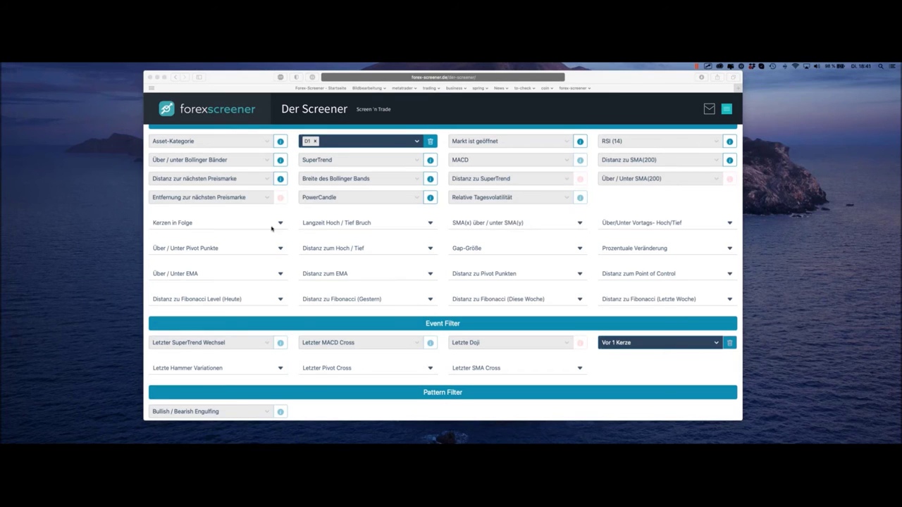
scroll(303, 207, up, 3)
scroll(303, 207, down, 10)
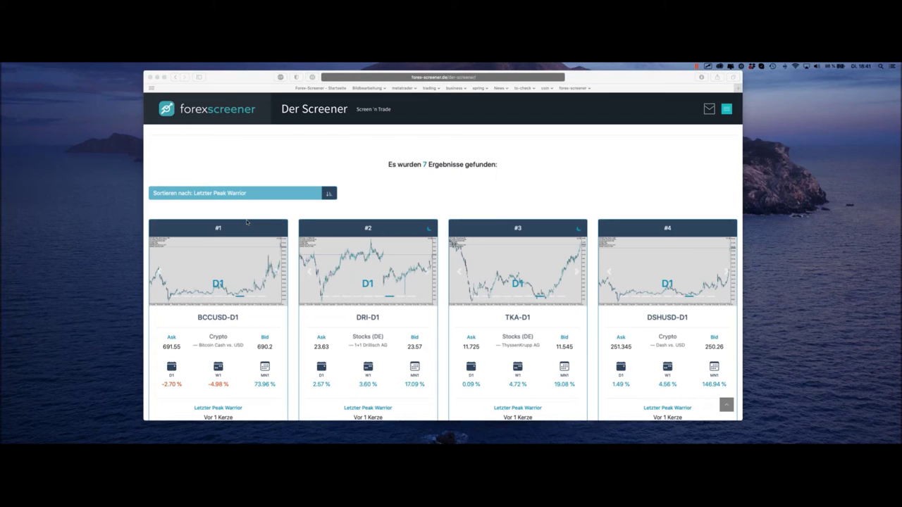
Remove the Letzter Peak Warrior filter and return to the basic filters with the D1 interval setting.
click(288, 210)
click(403, 199)
scroll(402, 199, up, 10)
scroll(663, 281, up, 4)
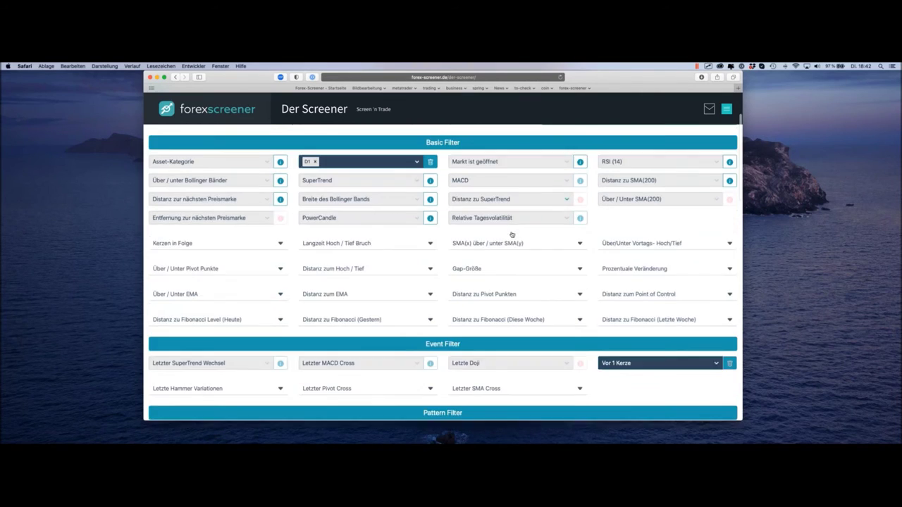
scroll(663, 281, down, 1)
scroll(663, 281, up, 4)
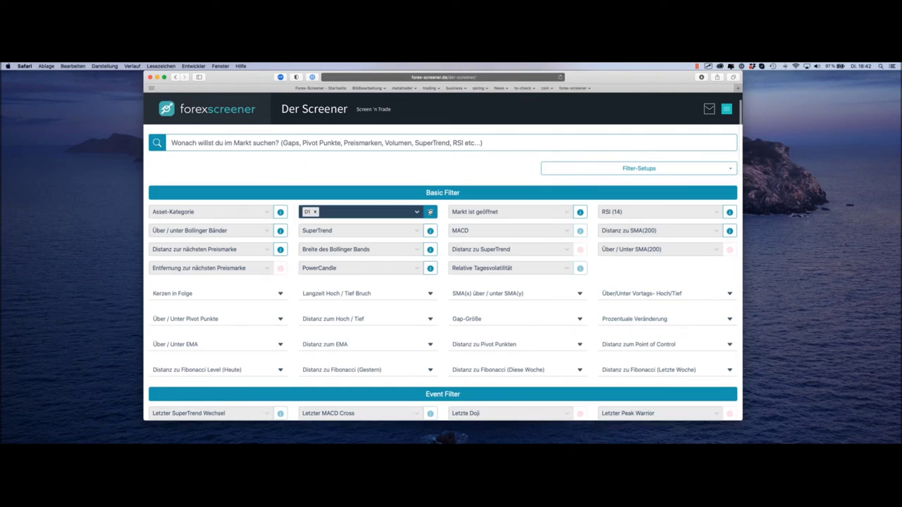
Find the price mark filter with the search term "pre", set Distanz zur nächsten Preismarke to Distanz < 0.1%, and view the results.
click(387, 144)
text(pre)
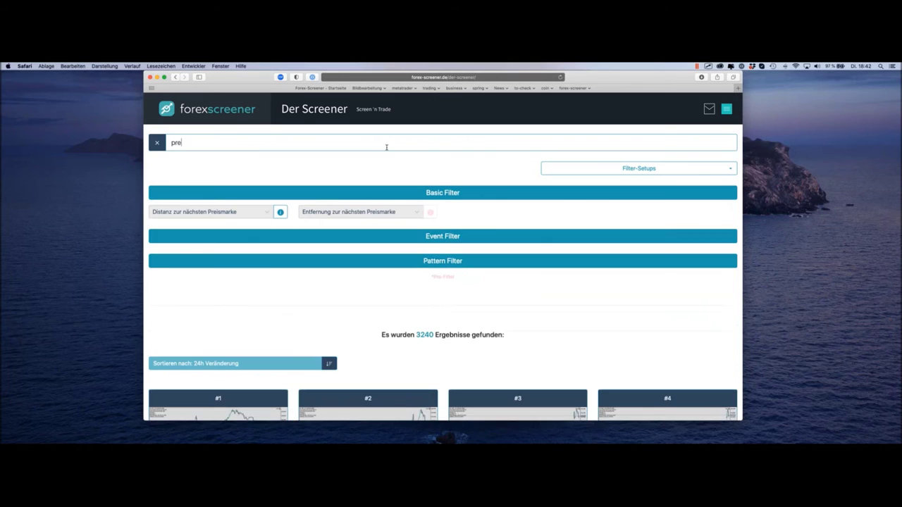
click(247, 211)
click(172, 227)
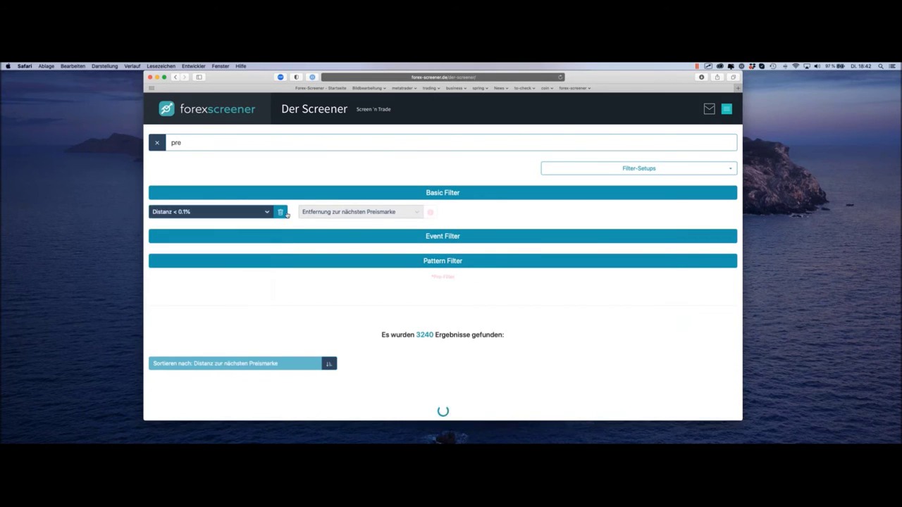
scroll(288, 211, up, 2)
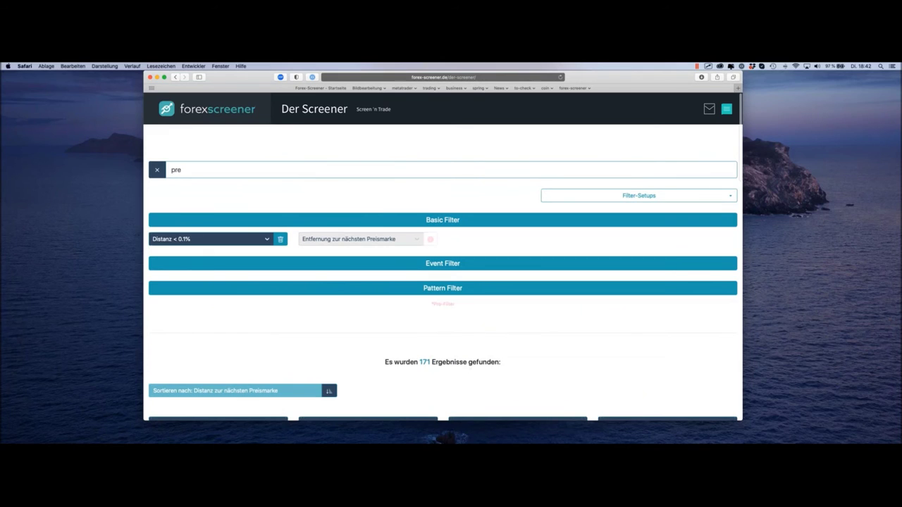
click(158, 171)
scroll(292, 174, down, 15)
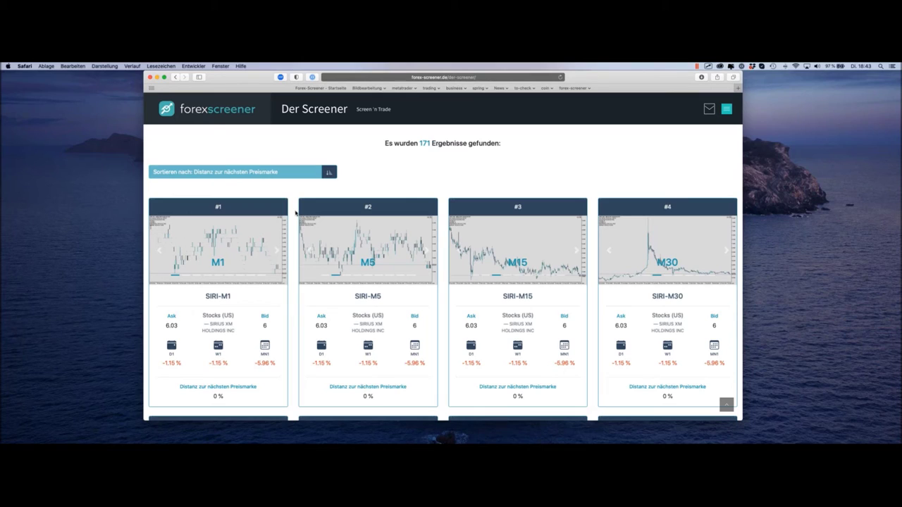
mouse_move(226, 296)
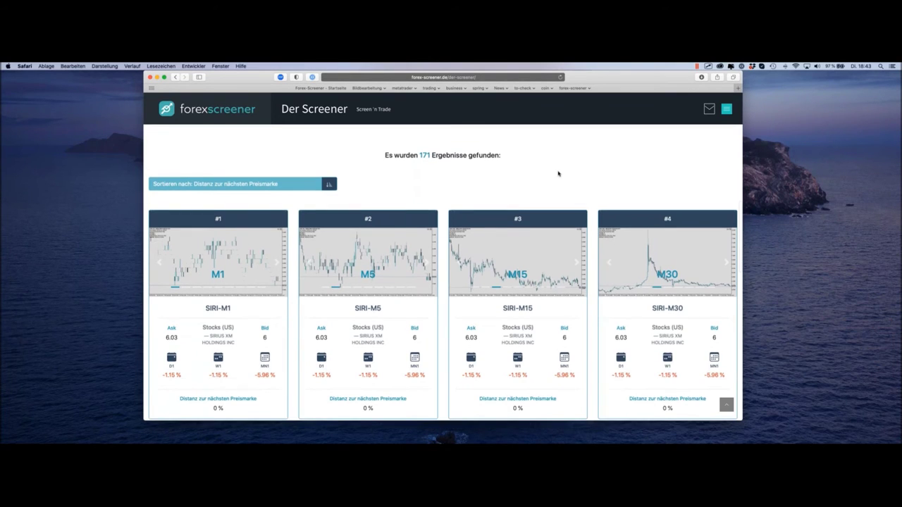
Set the Zeitintervall filter to M15 and display the filtered results.
scroll(559, 174, up, 2)
scroll(558, 174, up, 10)
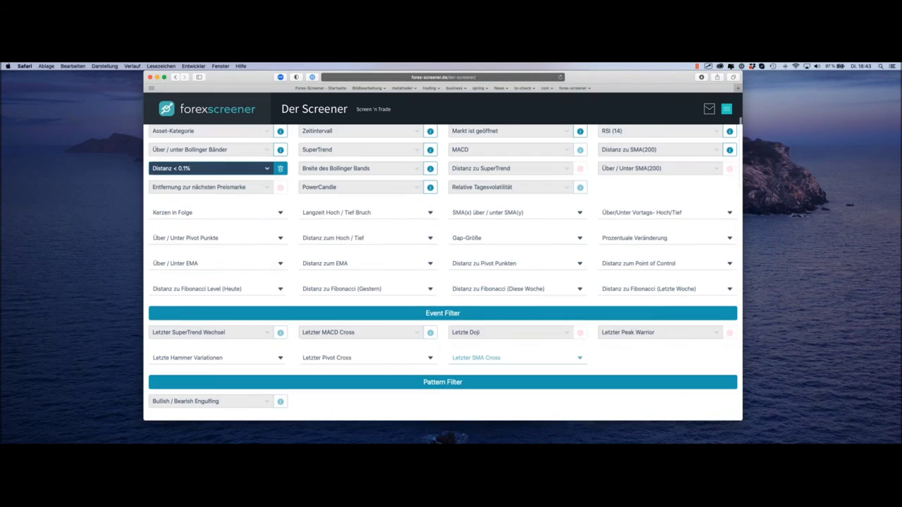
scroll(336, 197, up, 2)
click(337, 193)
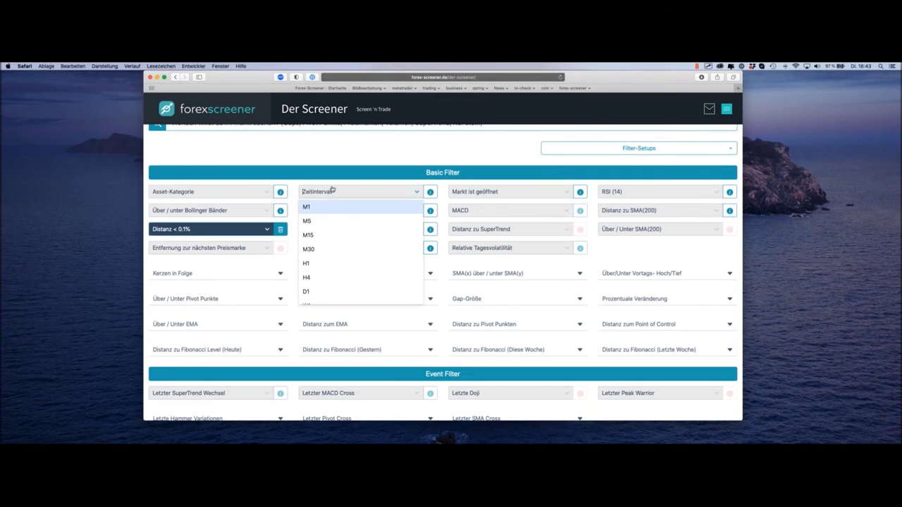
click(329, 236)
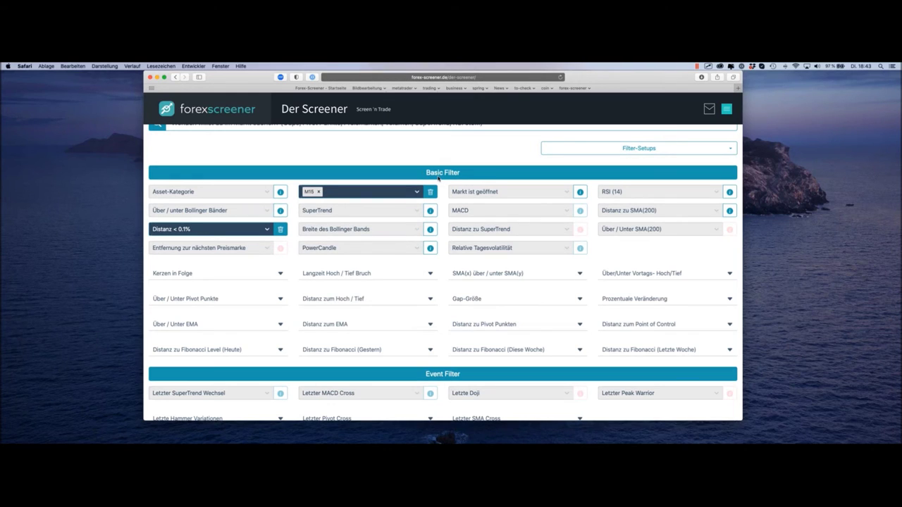
scroll(444, 183, down, 1)
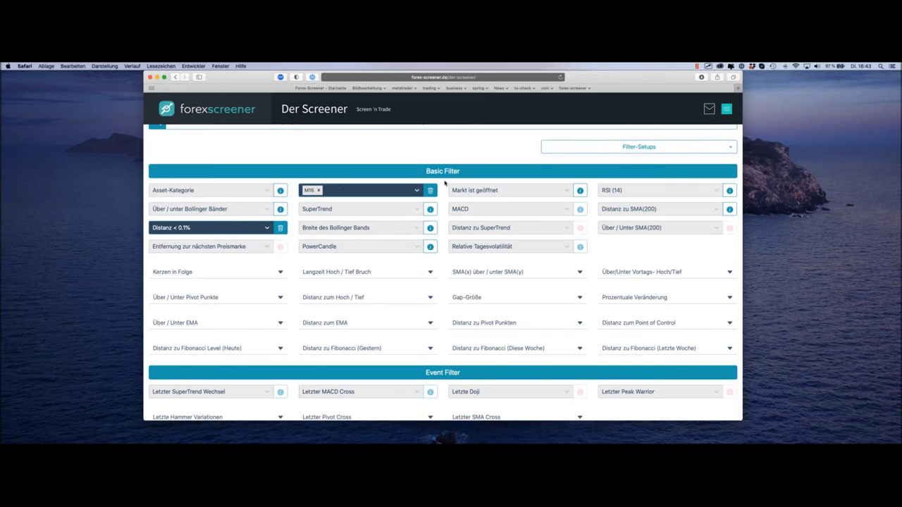
scroll(445, 182, down, 15)
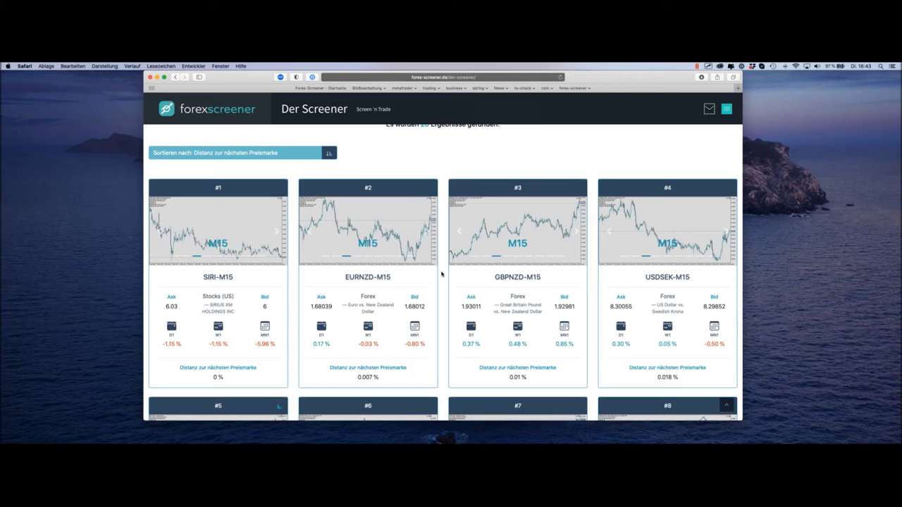
Open the EURNZD-M15 chart in MetaTrader, zoom out two levels, and compress its price scale.
mouse_move(417, 281)
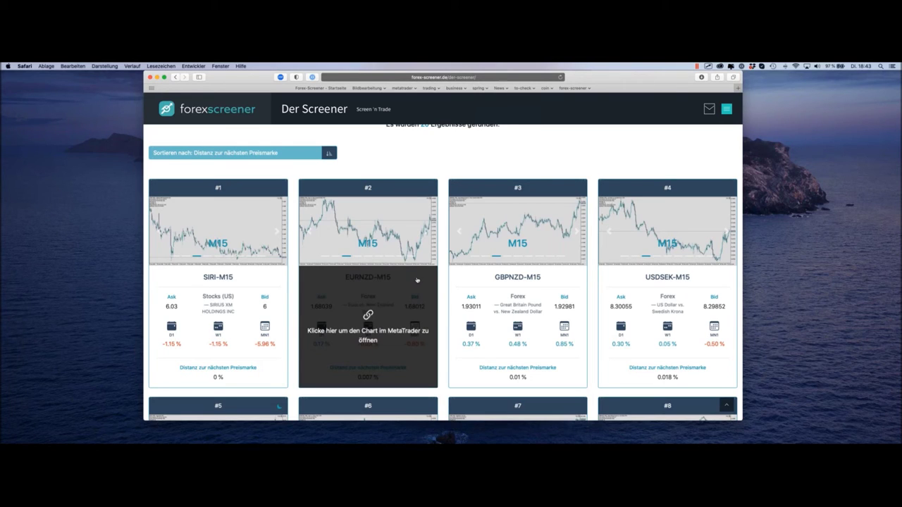
click(407, 281)
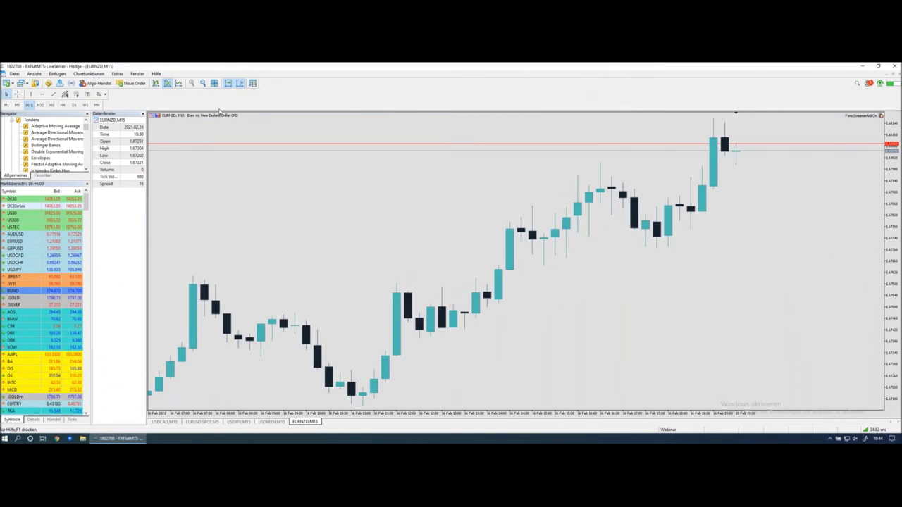
click(203, 83)
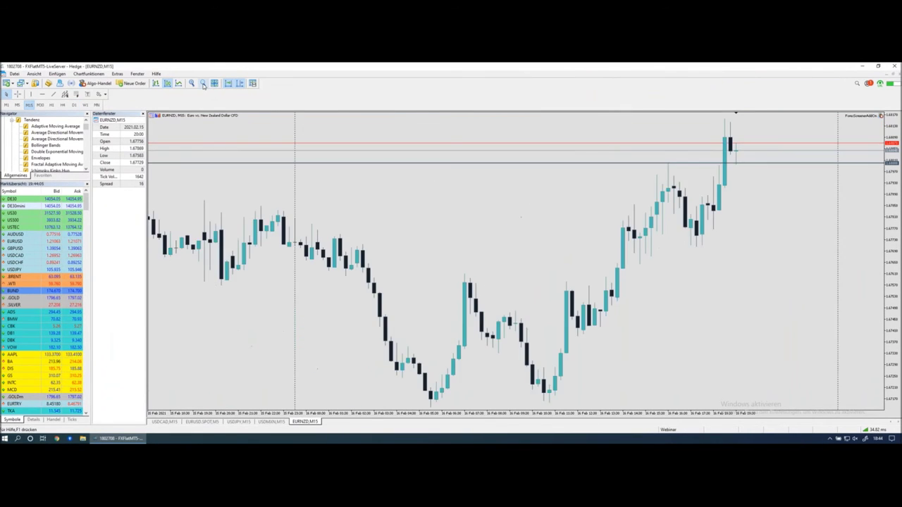
click(203, 83)
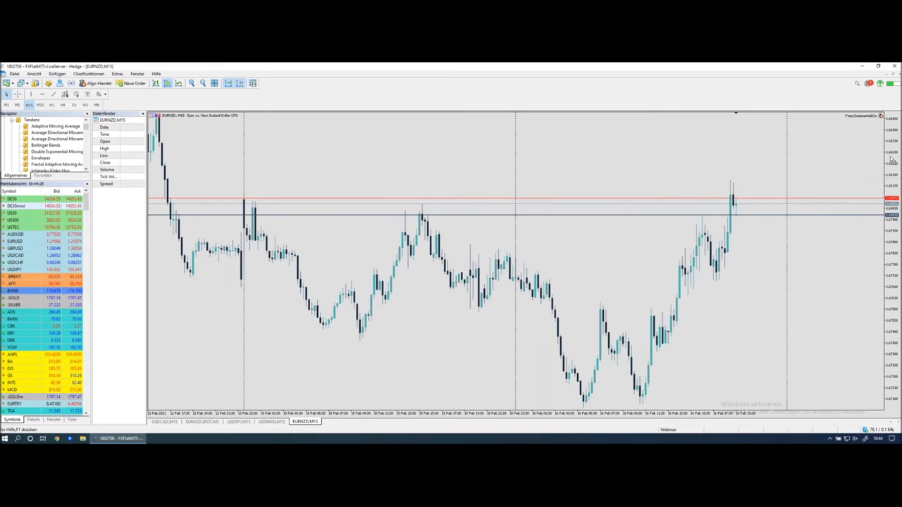
drag(891, 159, 792, 268)
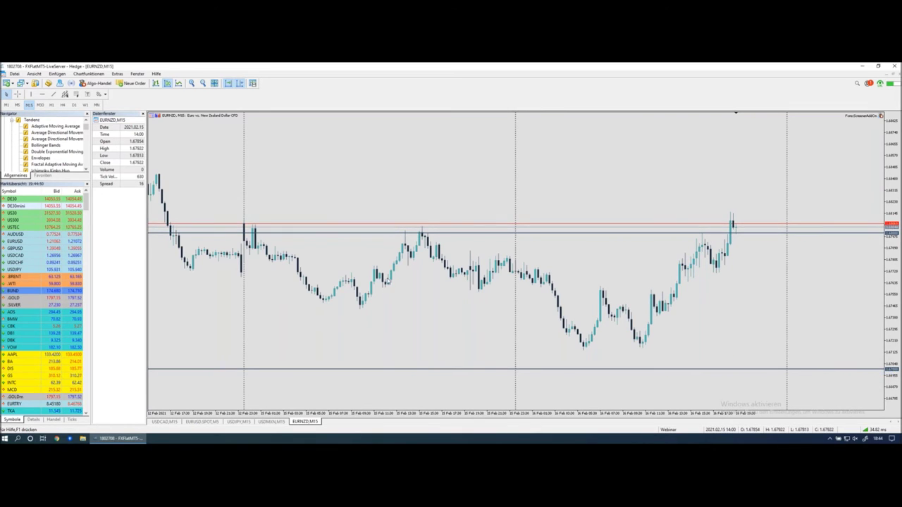
Examine the EURNZD price action around the upper horizontal price mark, including the earlier highs and the latest breakout.
drag(376, 280, 307, 222)
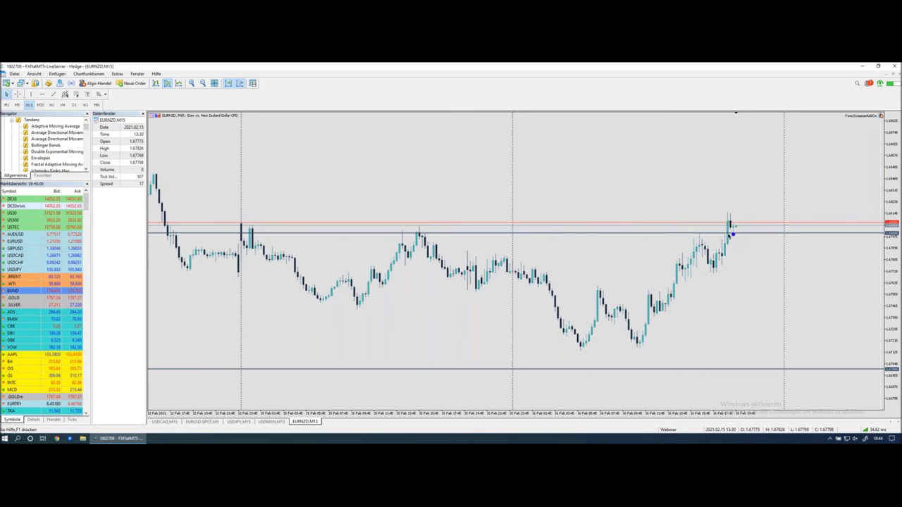
mouse_move(419, 233)
mouse_down()
mouse_move(411, 224)
mouse_move(427, 246)
mouse_move(420, 225)
mouse_up()
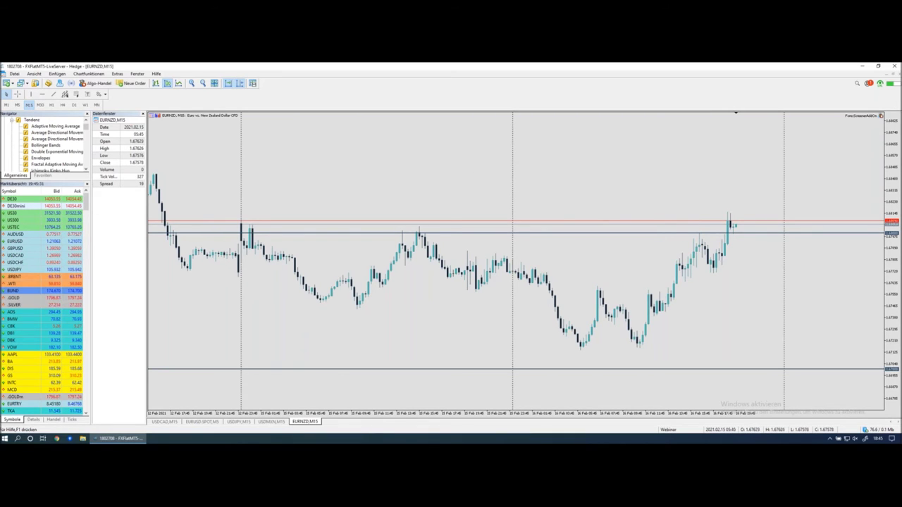
drag(275, 191, 375, 191)
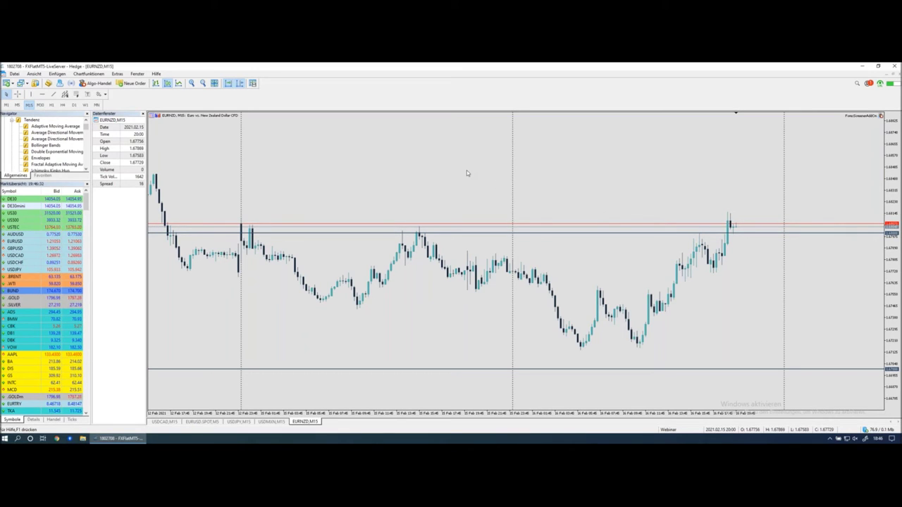
Return to the screener in Safari and review the Event Filter and Pattern Filter sections, including Double Top / Bottom.
key(ctrl+Left)
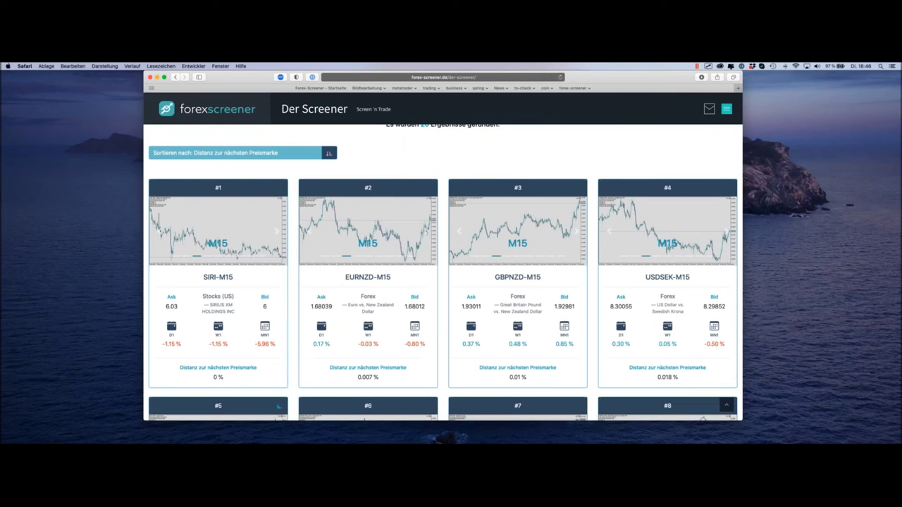
scroll(452, 166, up, 5)
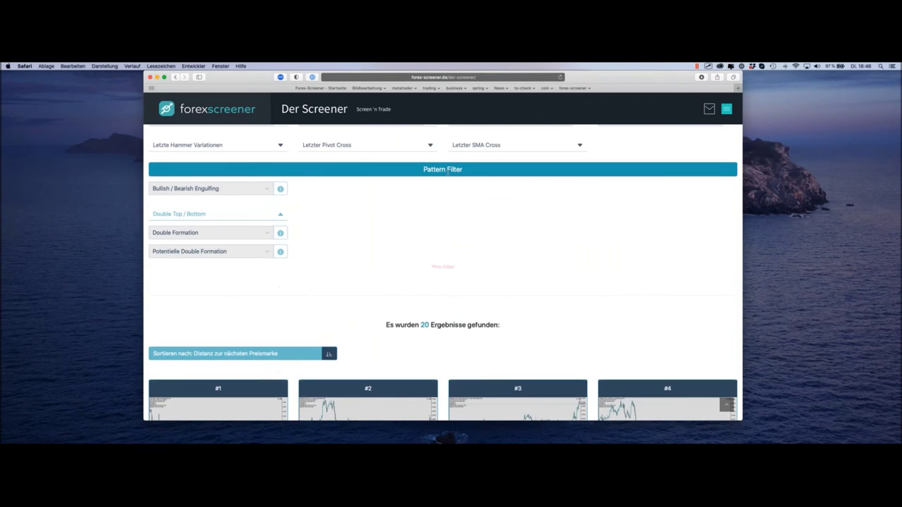
scroll(430, 169, up, 2)
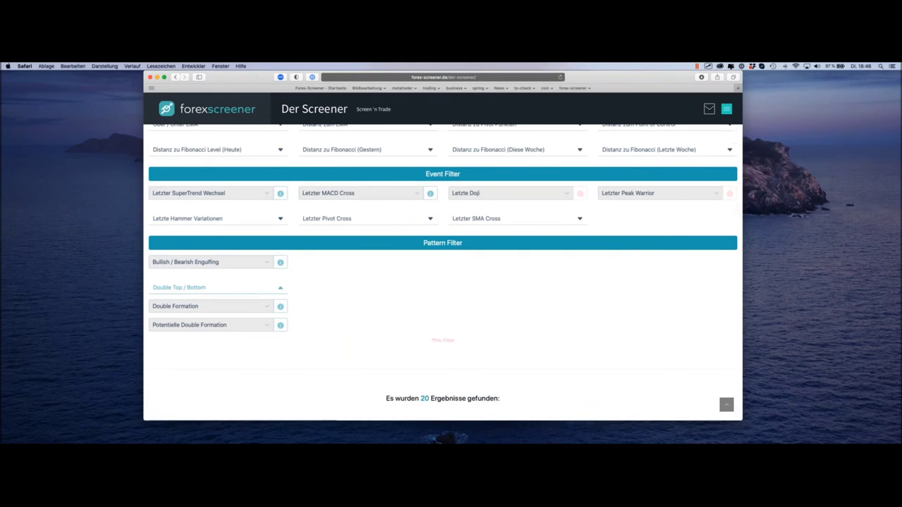
scroll(443, 267, up, 1)
scroll(443, 268, down, 1)
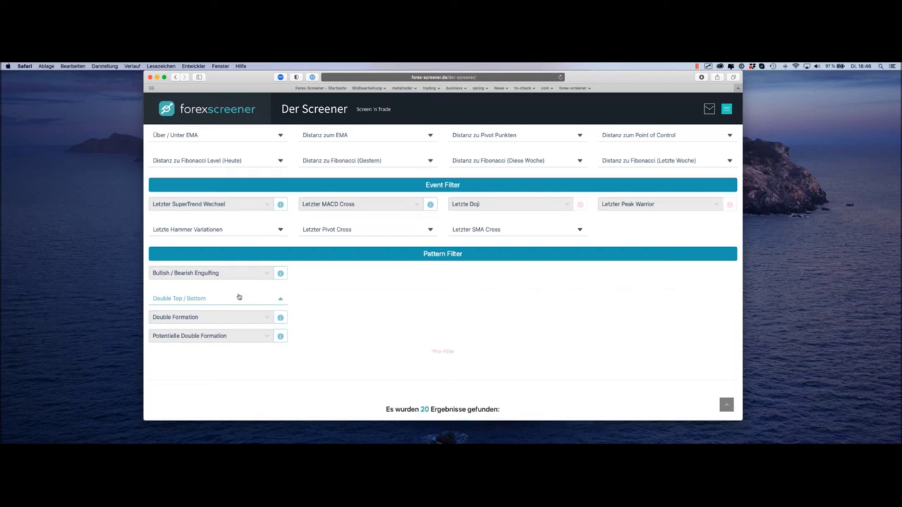
drag(423, 253, 461, 255)
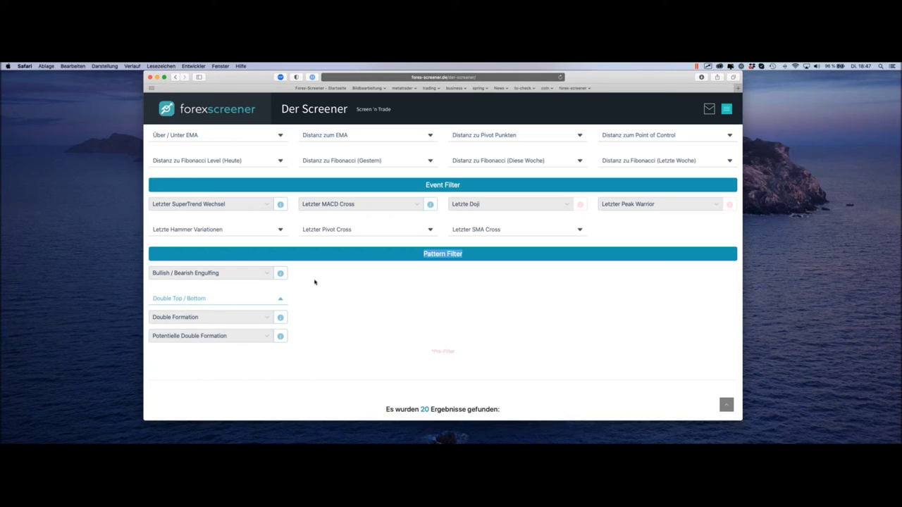
scroll(310, 257, down, 2)
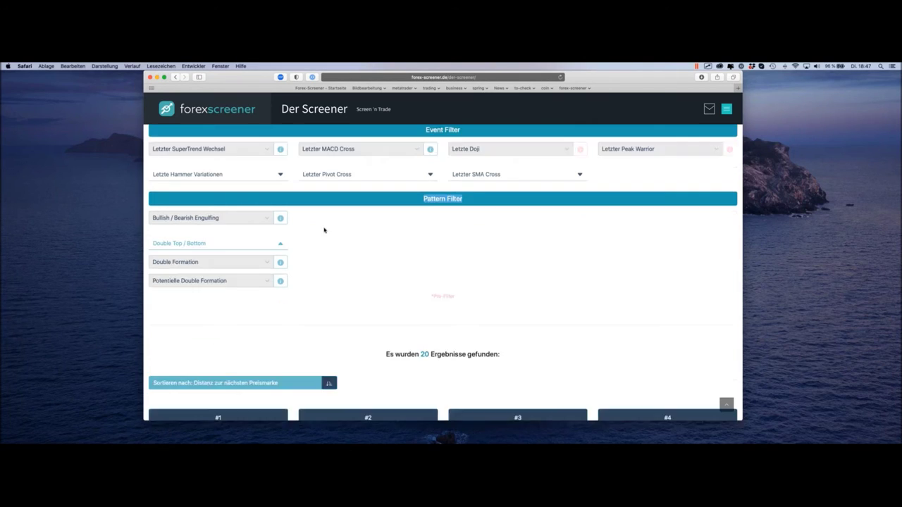
scroll(324, 230, down, 2)
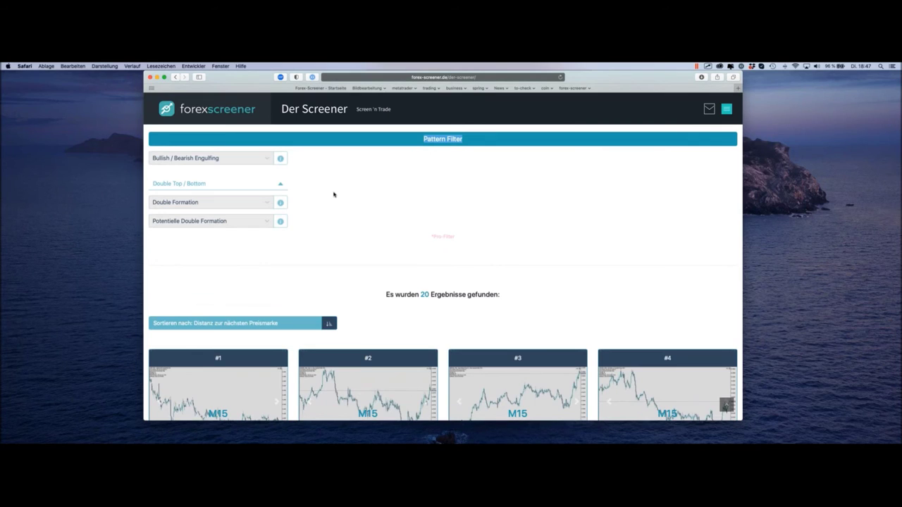
Set the Double Formation filter to Double Top and remove the M15 and Distanz < 0.1% filters.
scroll(333, 195, down, 1)
scroll(334, 194, up, 2)
click(219, 231)
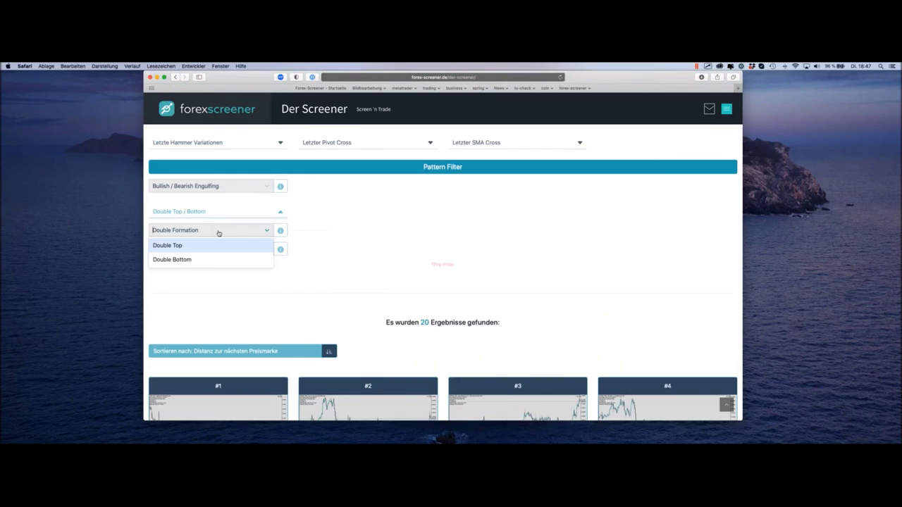
click(176, 245)
scroll(358, 202, down, 1)
scroll(358, 200, up, 8)
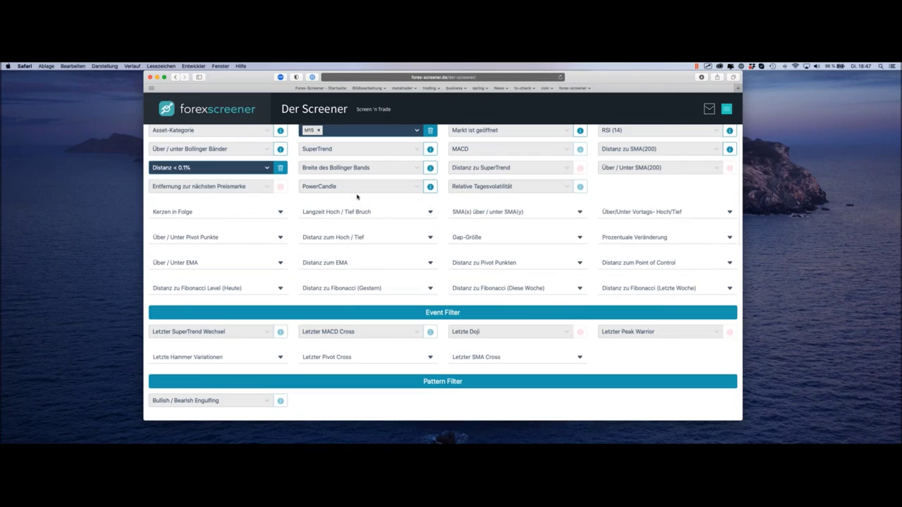
scroll(357, 197, up, 4)
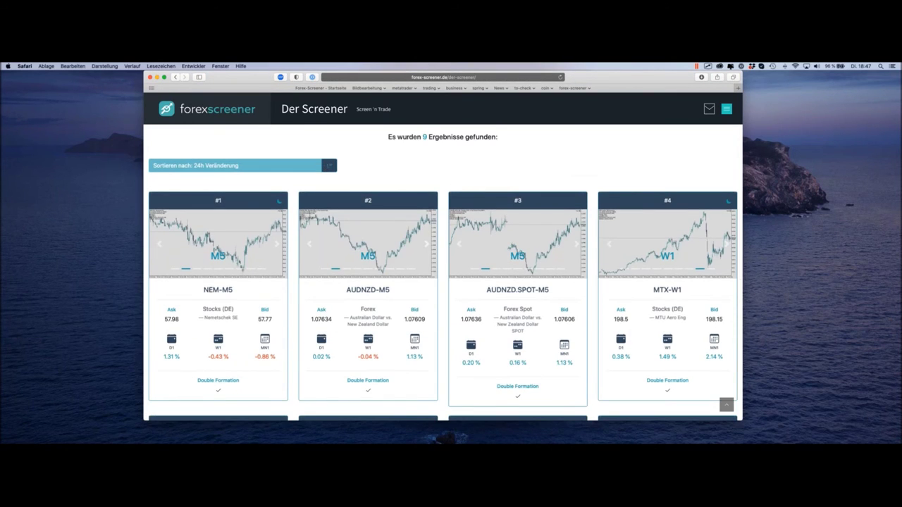
Open the UNH-W1 result in MetaTrader and inspect the double top at the latest weekly highs.
scroll(405, 166, down, 6)
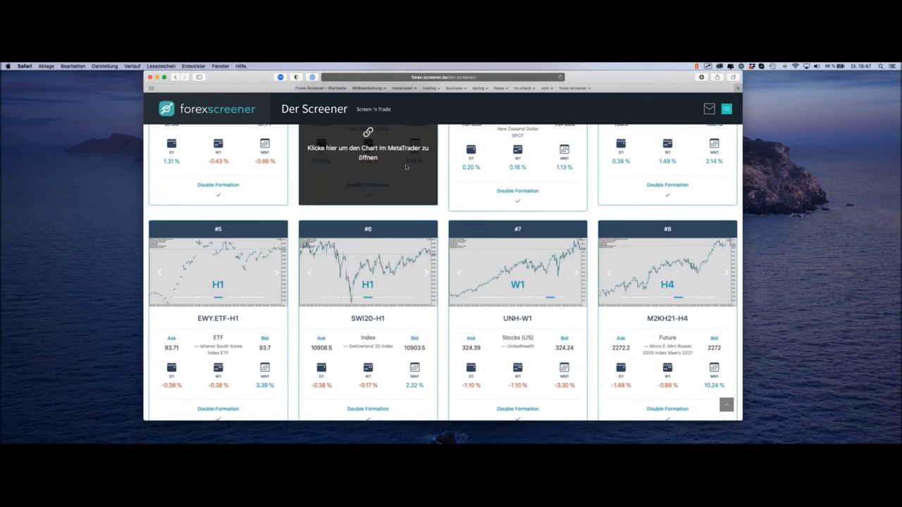
click(554, 320)
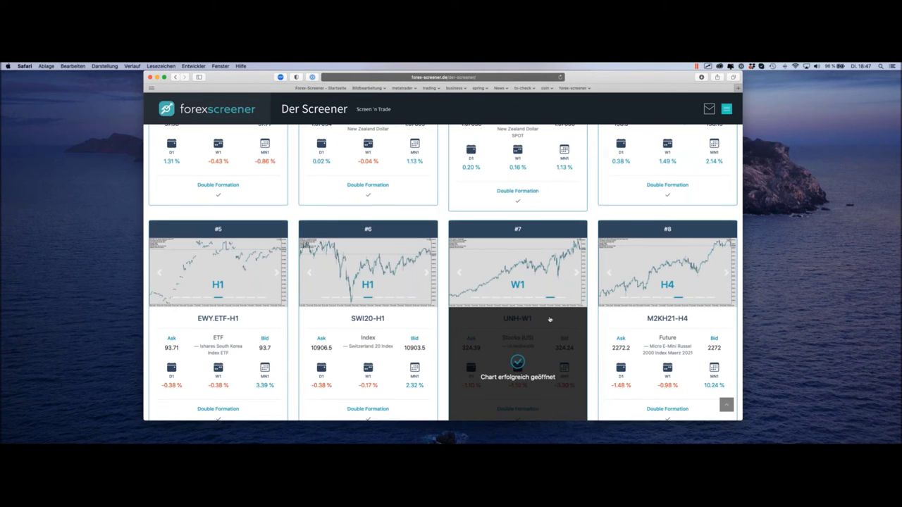
mouse_move(693, 197)
mouse_down()
mouse_move(700, 124)
mouse_move(717, 145)
mouse_move(724, 122)
mouse_move(735, 167)
mouse_up()
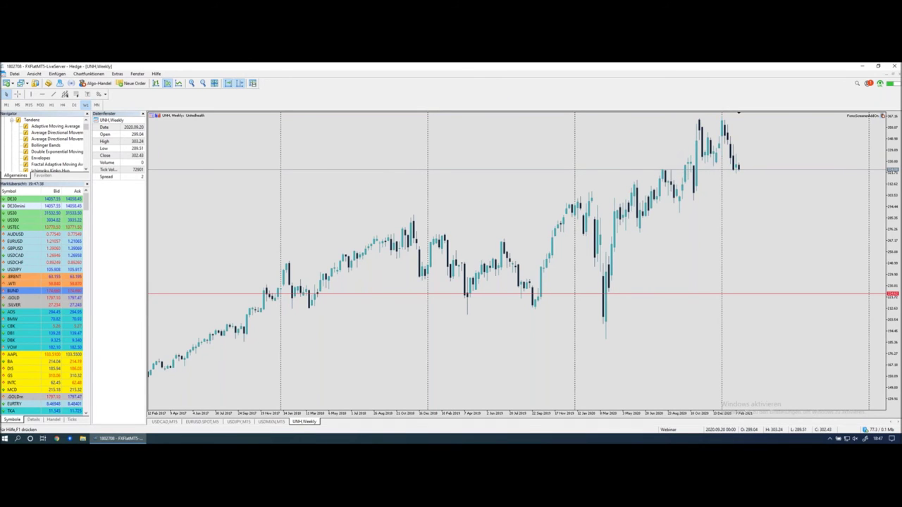
Return to the screener in Safari and look through the Double Formation result cards down to RTYH21-H4.
key(ctrl+Left)
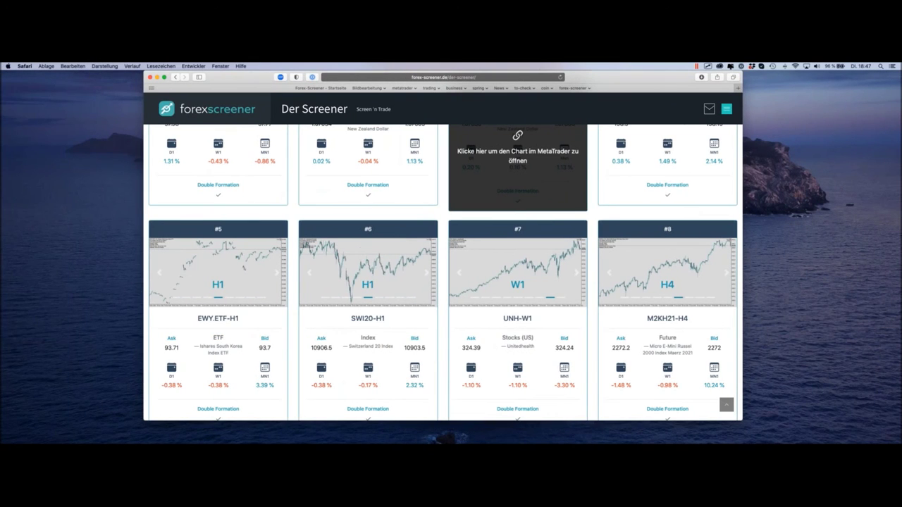
scroll(517, 176, up, 5)
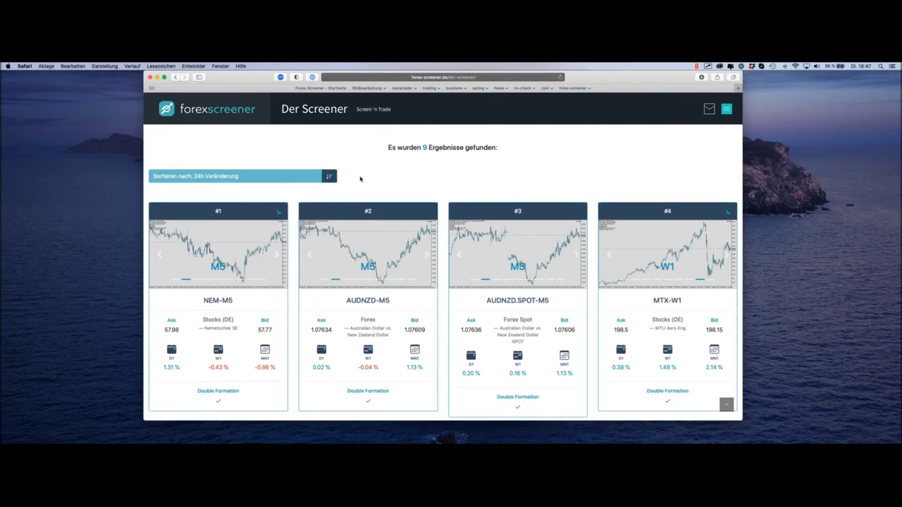
scroll(588, 210, down, 2)
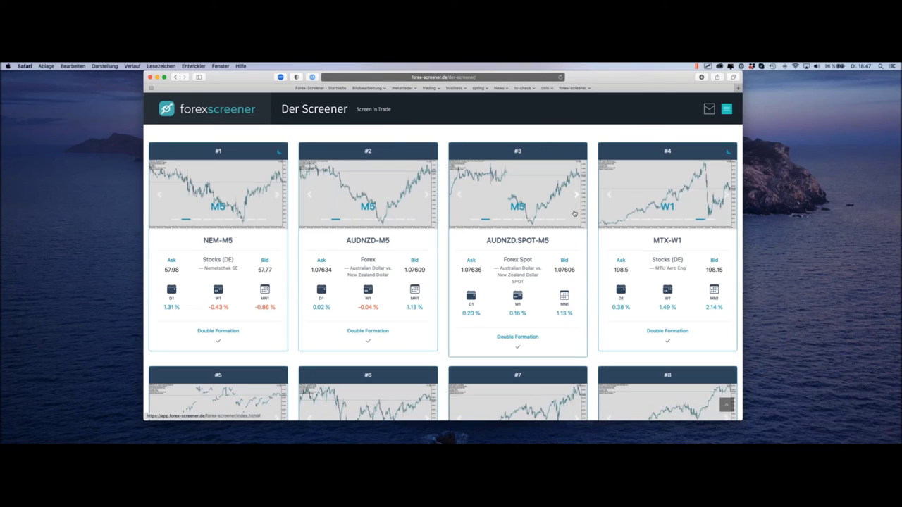
scroll(574, 213, down, 5)
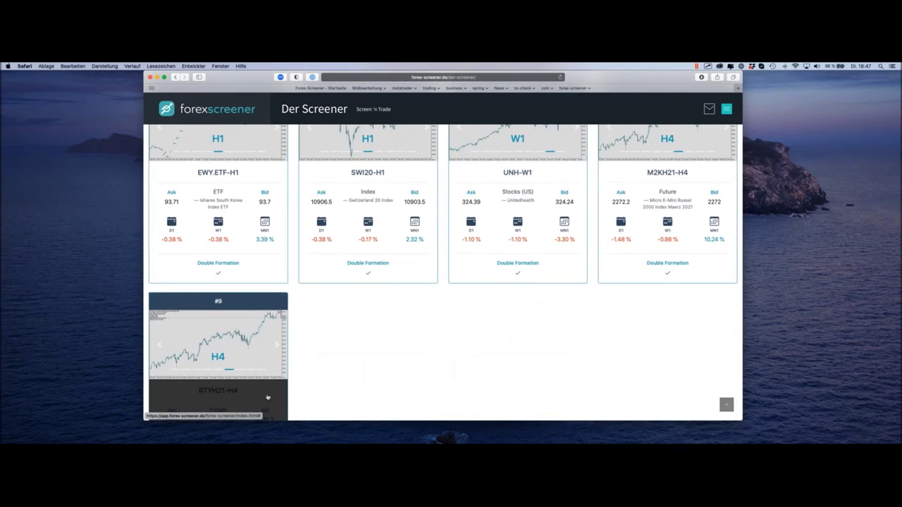
Switch to the RTYH21 H4 chart in MetaTrader and trace the rise into the double top at the latest highs.
key(ctrl+Right)
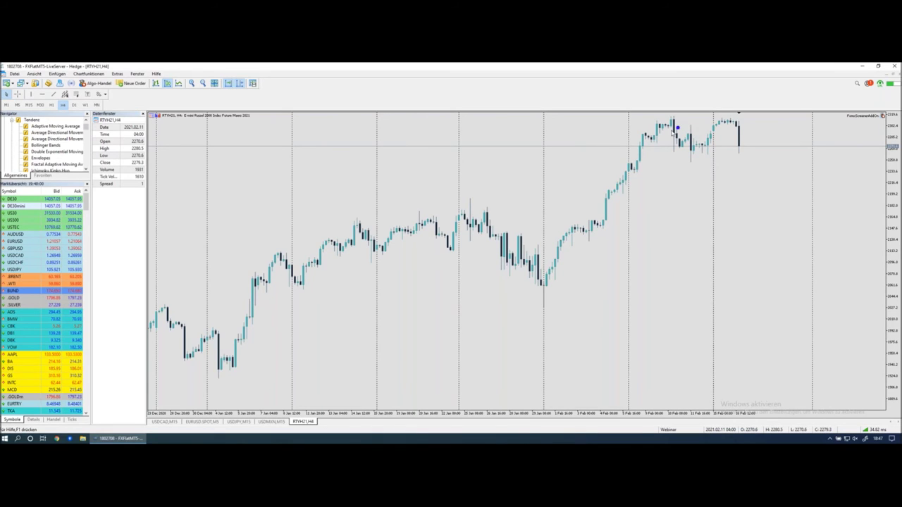
mouse_move(543, 284)
mouse_down()
mouse_move(665, 127)
mouse_move(675, 148)
mouse_move(700, 145)
mouse_move(730, 123)
mouse_move(737, 144)
mouse_up()
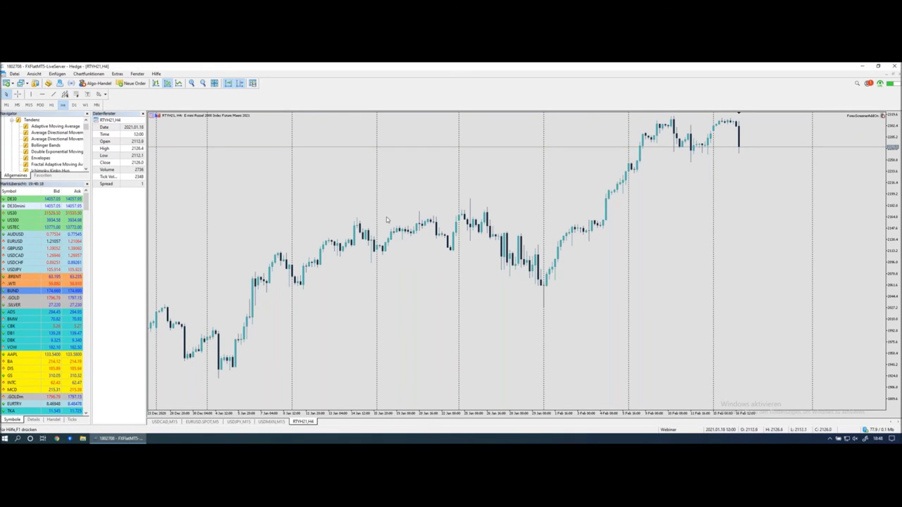
key(ctrl+Left)
scroll(291, 195, up, 3)
scroll(291, 196, up, 10)
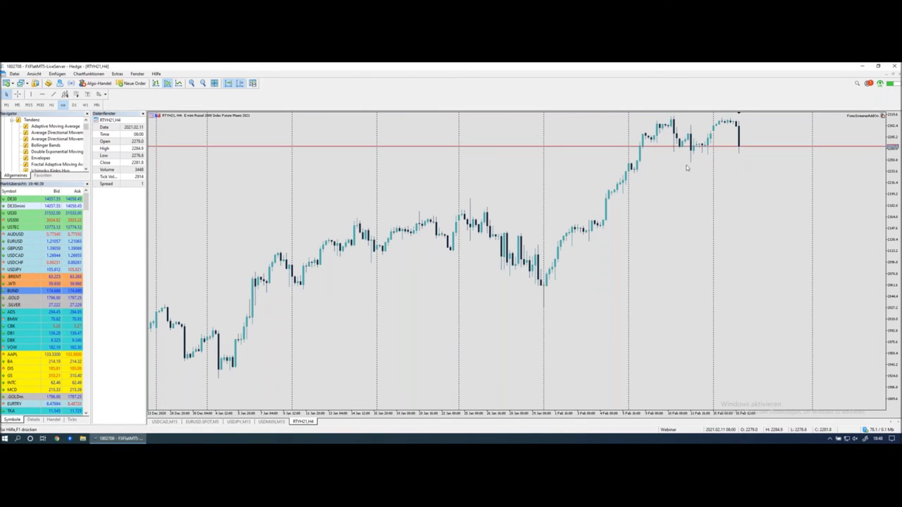
Return to the screener in Safari and set the Potentielle Double Formation filter to Potentielles Double Top in place of Double Top.
key(ctrl+Left)
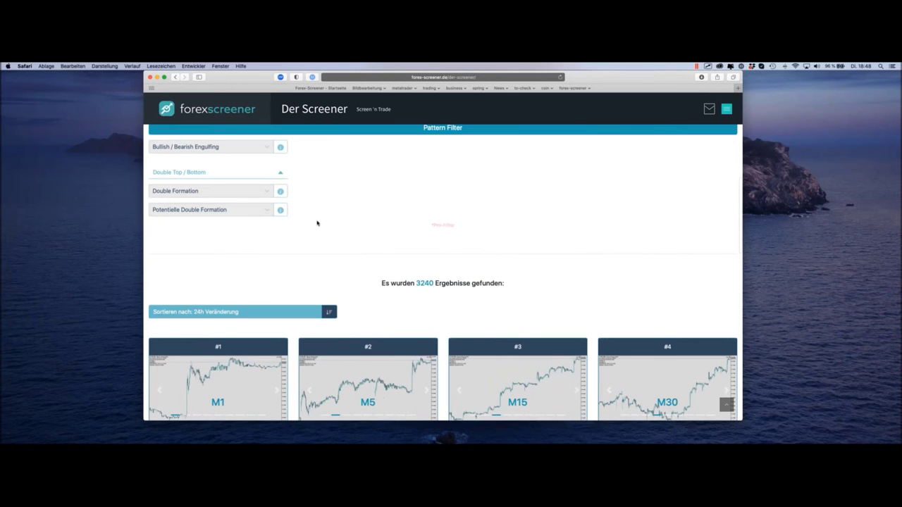
click(233, 211)
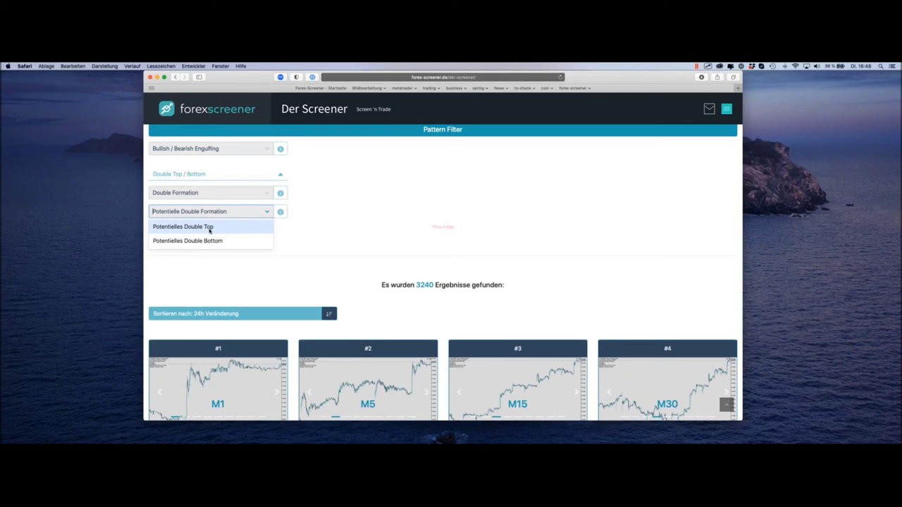
click(209, 228)
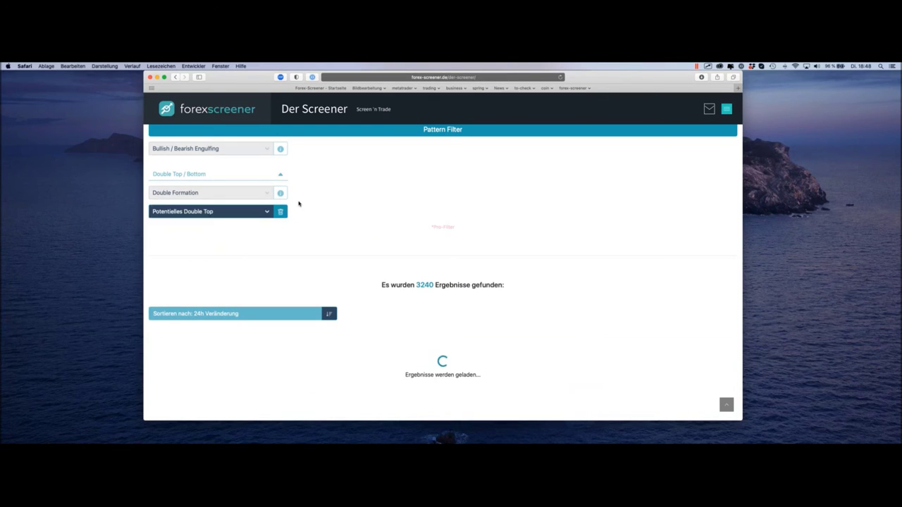
scroll(298, 202, down, 5)
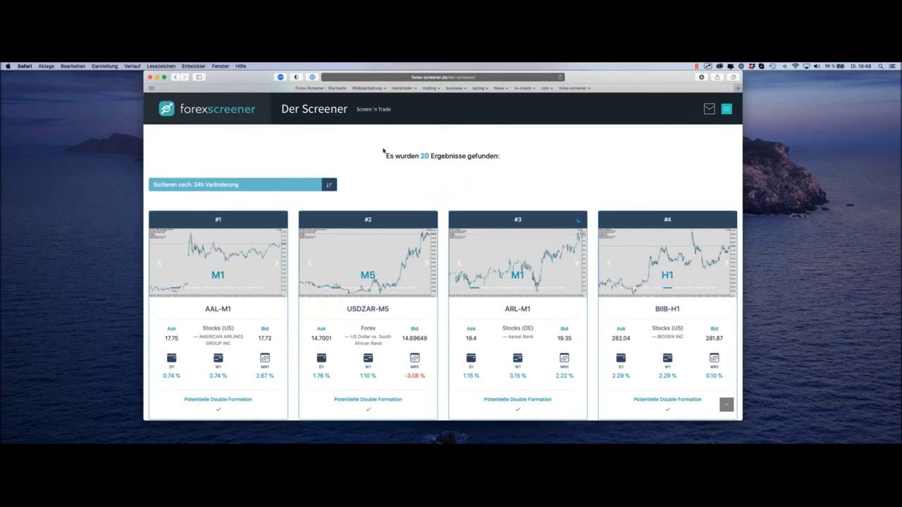
Open the ARL-M1 result in MetaTrader and trace the potential double top and a possible decline from the latest high.
mouse_move(545, 337)
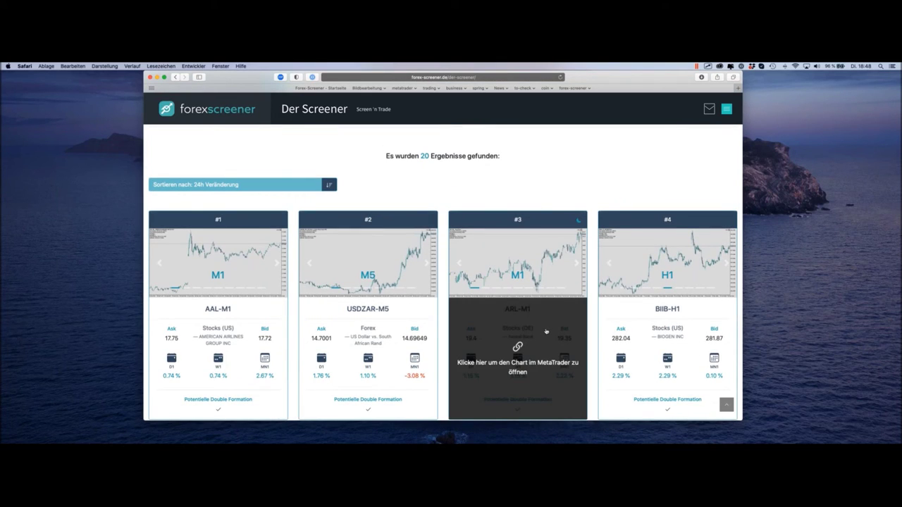
click(546, 331)
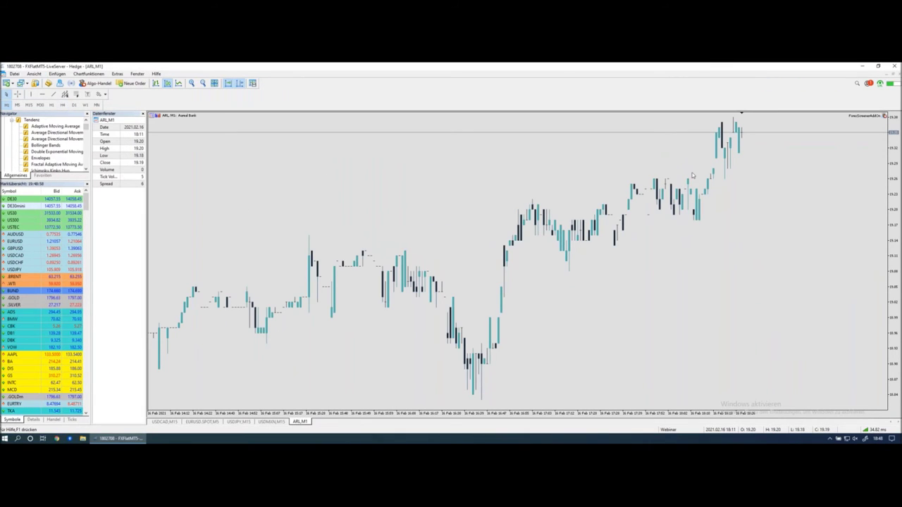
mouse_move(689, 208)
mouse_down()
mouse_move(707, 183)
mouse_move(713, 151)
mouse_move(727, 178)
mouse_move(738, 125)
mouse_up()
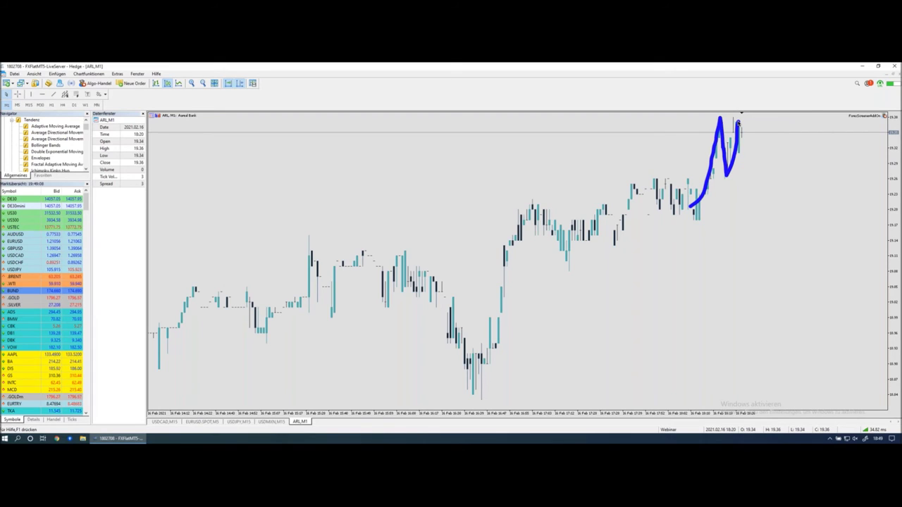
drag(738, 124, 752, 170)
drag(738, 121, 761, 118)
click(732, 118)
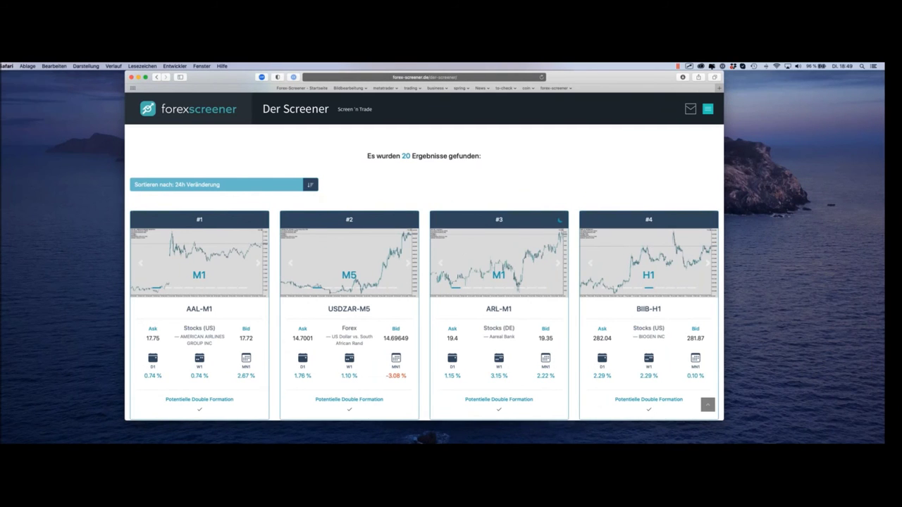
From the screener results in Safari, open GS-D1 in MetaTrader and trace the potential double top and a drop from the latest daily candle.
scroll(444, 226, down, 5)
scroll(444, 226, up, 4)
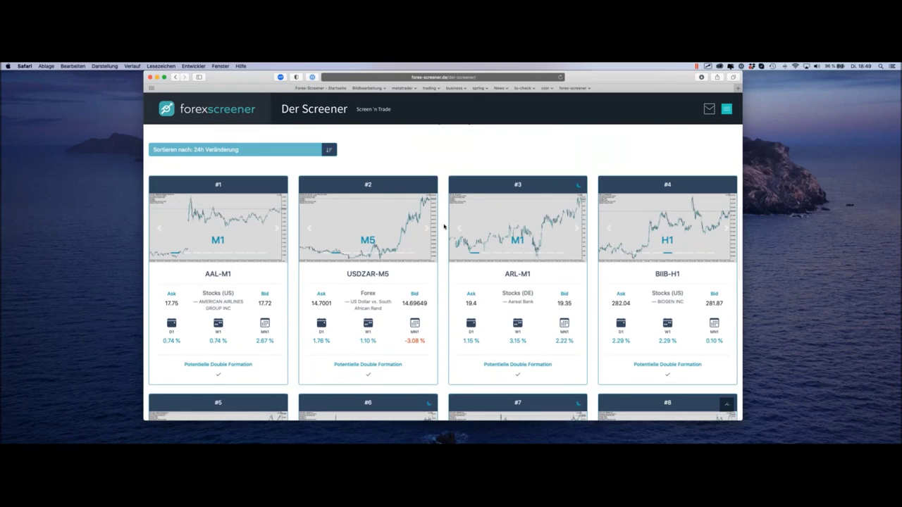
scroll(444, 226, down, 5)
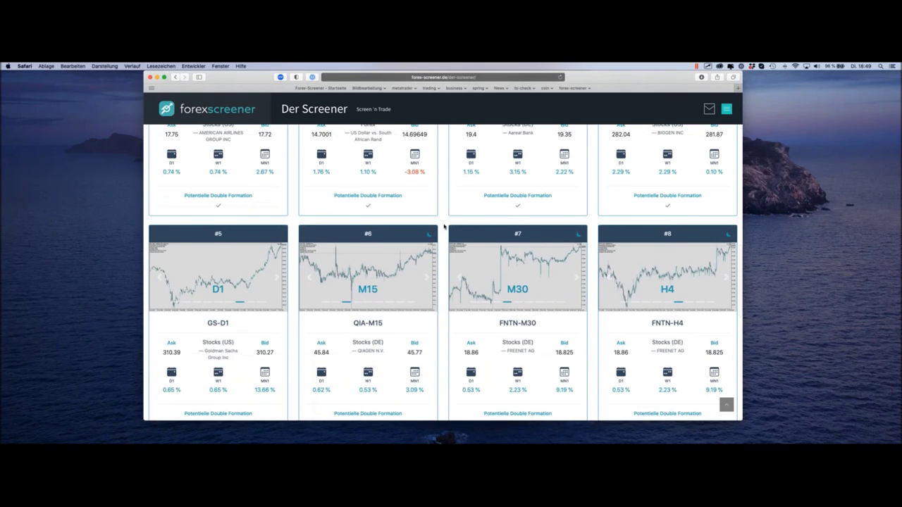
click(240, 332)
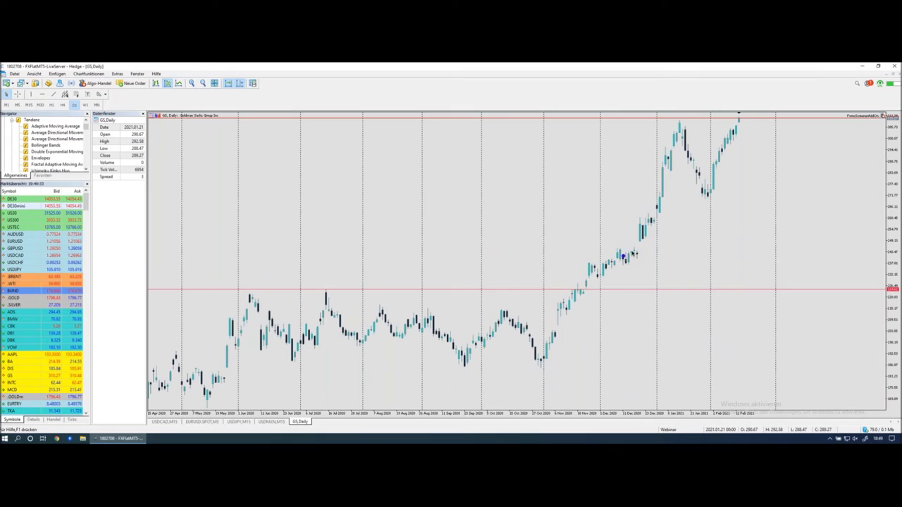
mouse_move(639, 243)
mouse_down()
mouse_move(669, 142)
mouse_move(691, 168)
mouse_move(708, 172)
mouse_move(738, 128)
mouse_move(722, 126)
mouse_move(750, 127)
mouse_up()
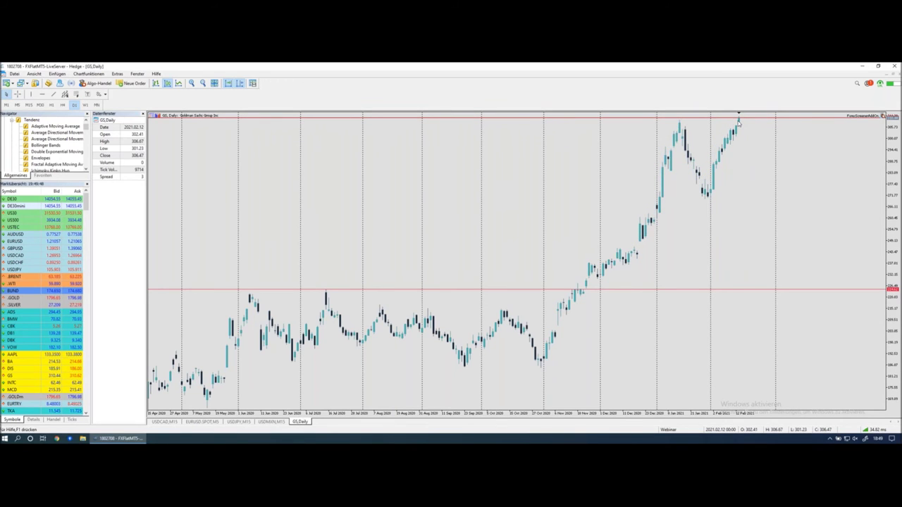
mouse_move(739, 123)
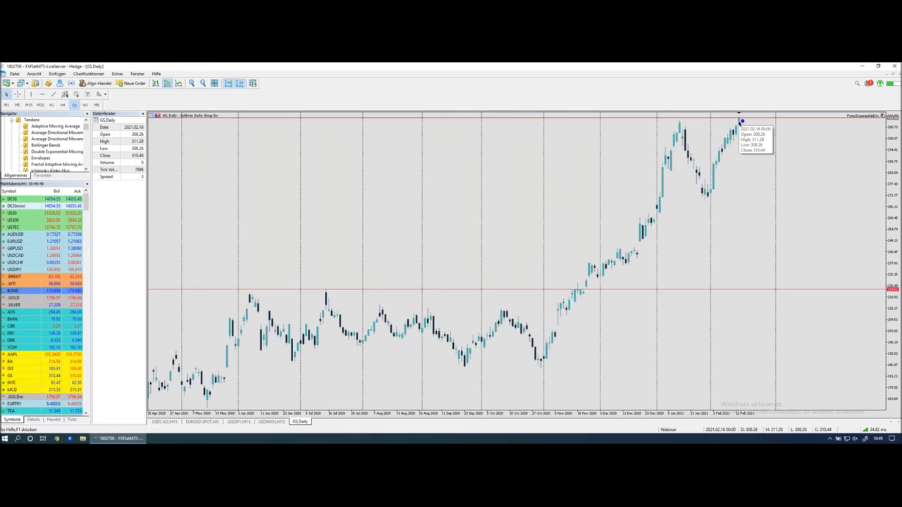
drag(738, 120, 758, 196)
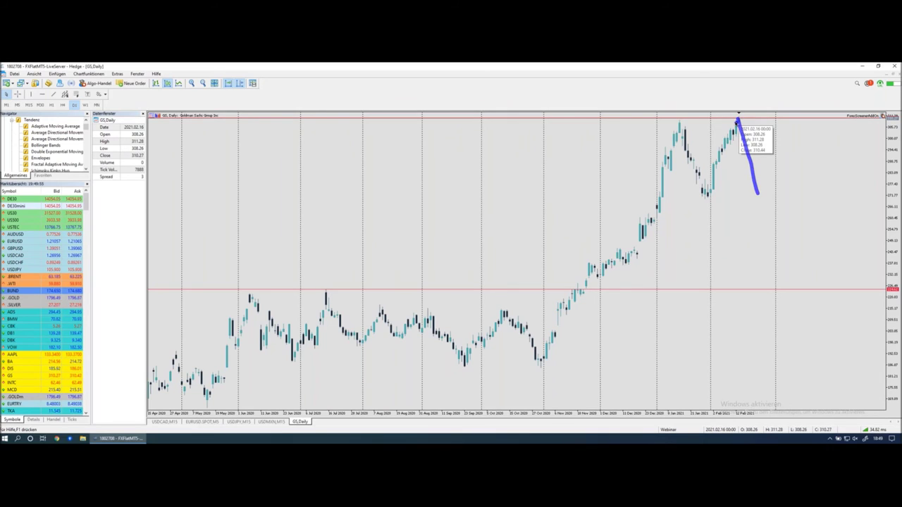
drag(733, 120, 773, 205)
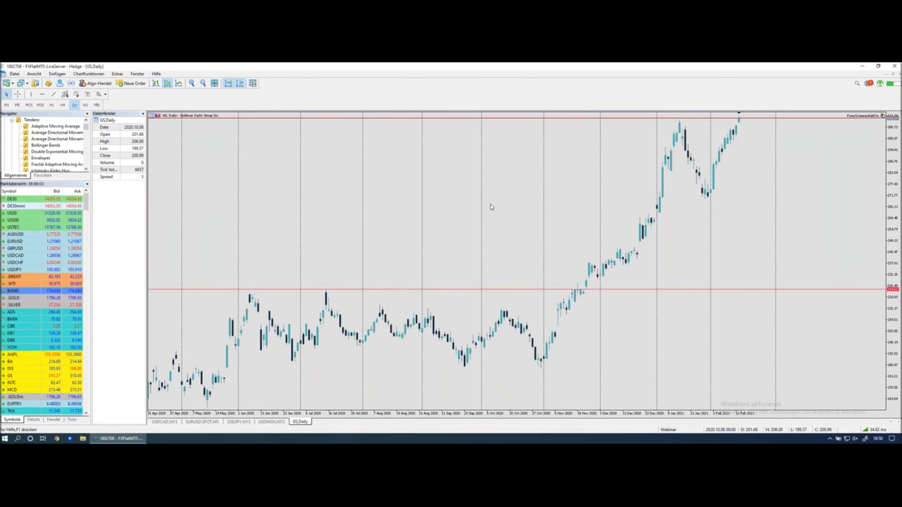
Return to the screener in Safari, review the filter sections and remove the Potentielles Double Top filter.
key(ctrl+Left)
scroll(193, 245, up, 10)
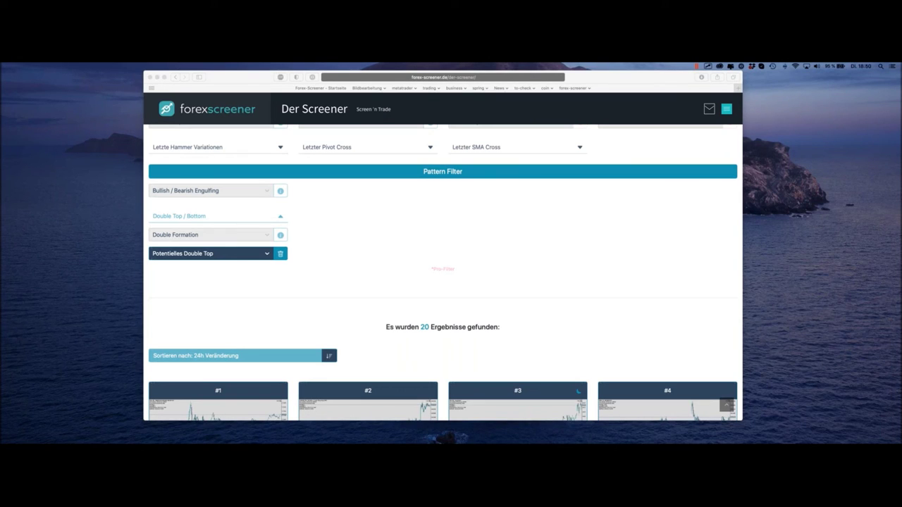
scroll(275, 223, up, 2)
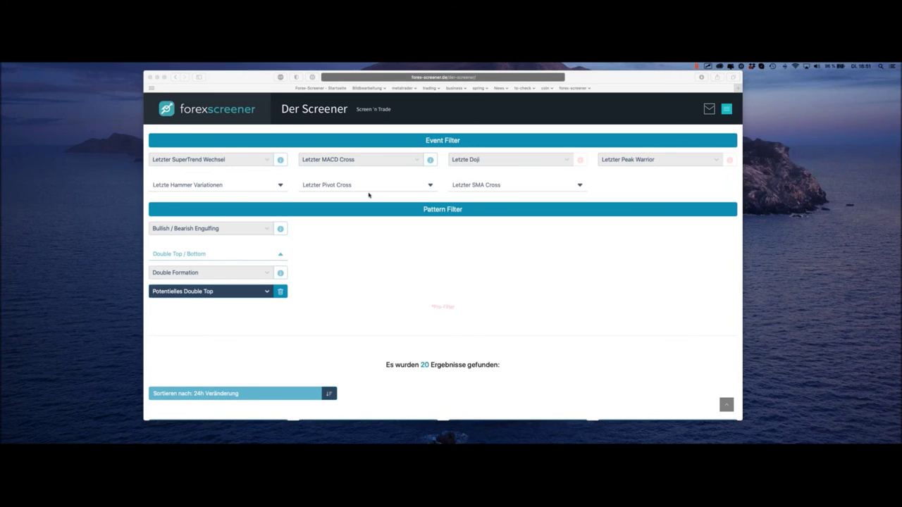
scroll(368, 195, up, 2)
scroll(368, 195, up, 2)
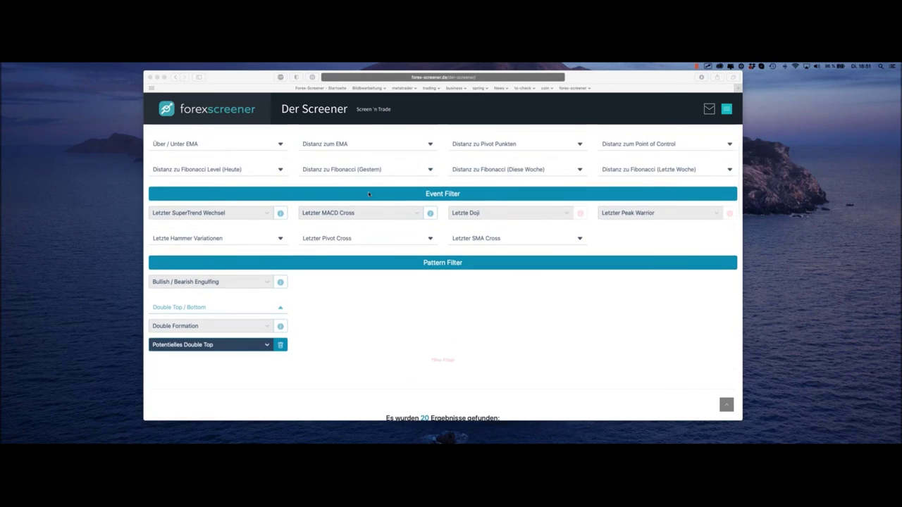
scroll(367, 195, up, 6)
scroll(368, 195, down, 7)
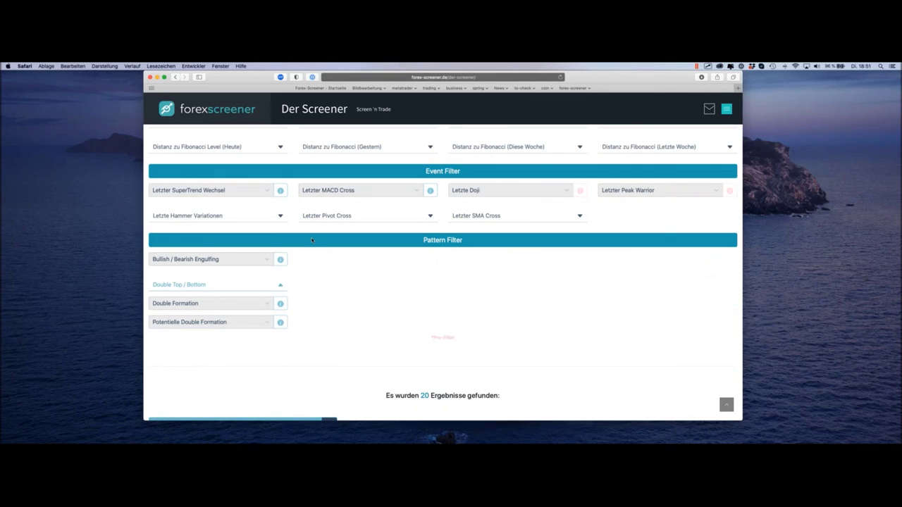
Search the filters for "fib" and expand the Fibonacci distance groups for Heute, Gestern, Diese Woche and Letzte Woche.
scroll(312, 239, up, 14)
click(339, 138)
text(fib)
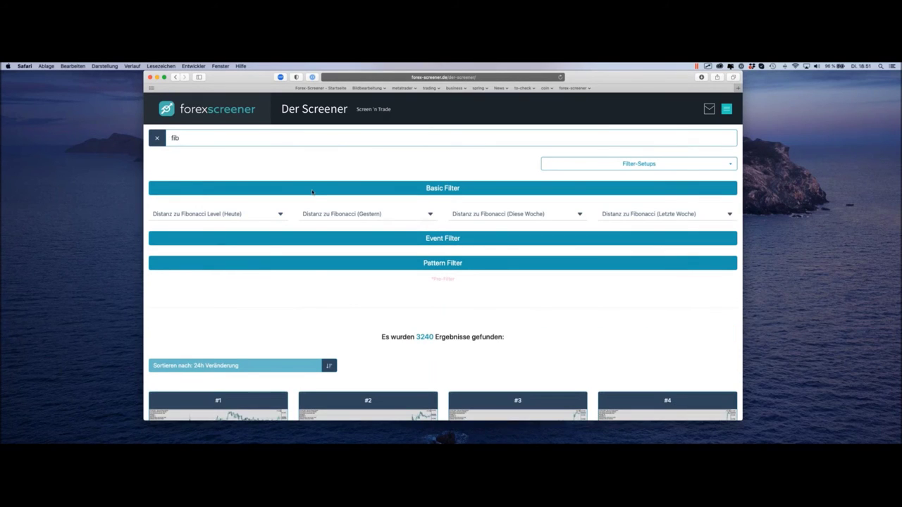
scroll(312, 192, up, 2)
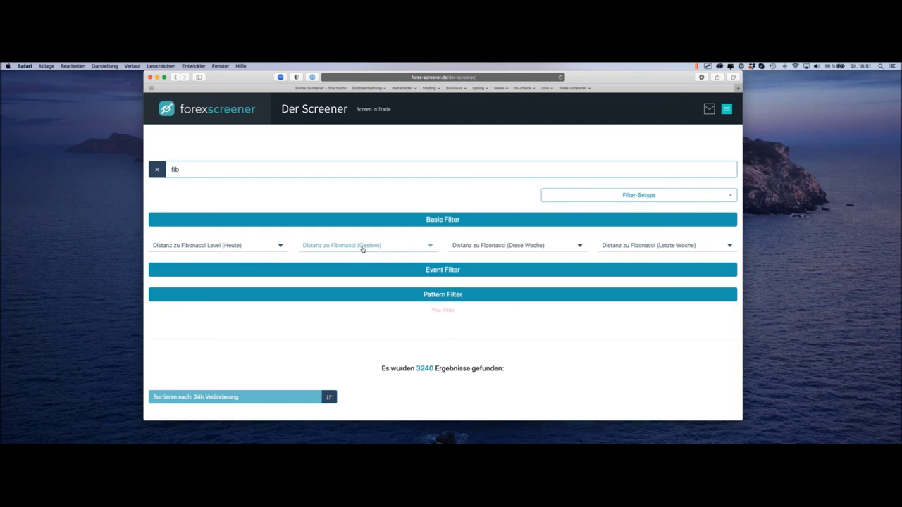
click(273, 247)
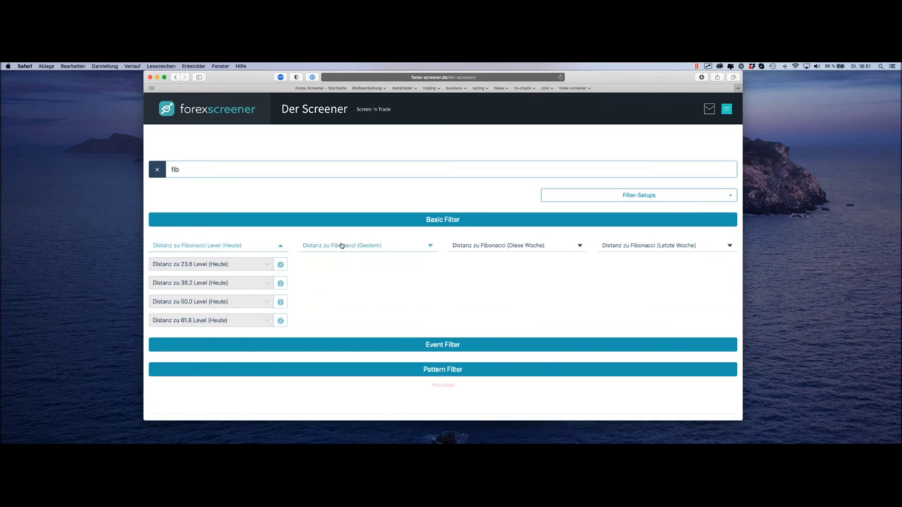
click(342, 246)
click(504, 245)
click(622, 246)
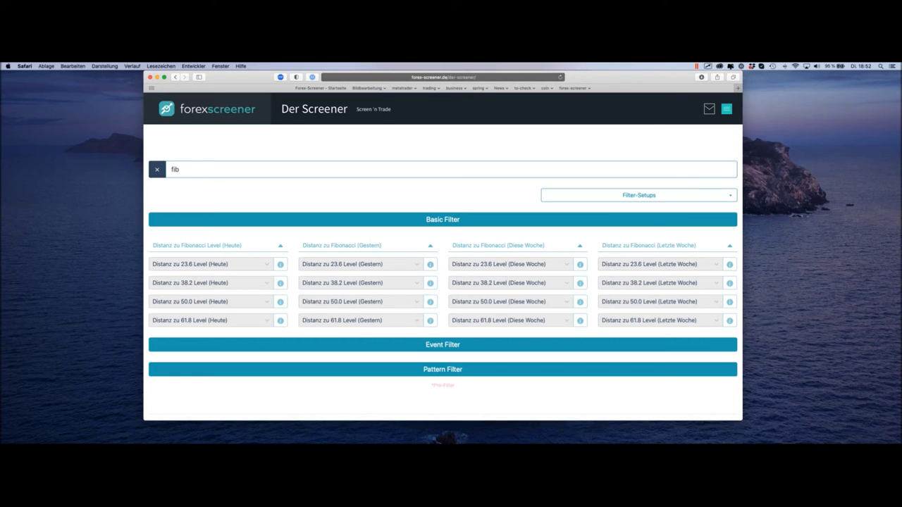
Set the Distanz zu 38.2 Level (Heute) filter to Distanz < 0.1%.
scroll(280, 219, down, 1)
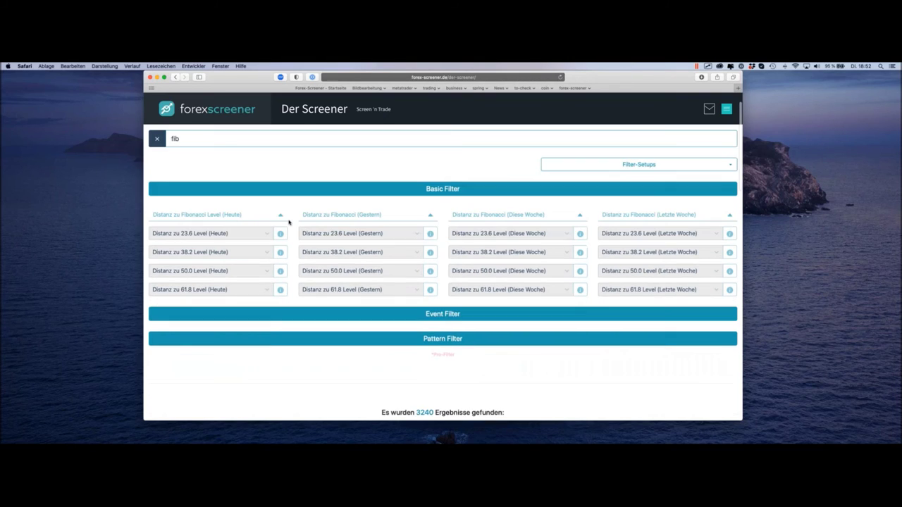
click(216, 252)
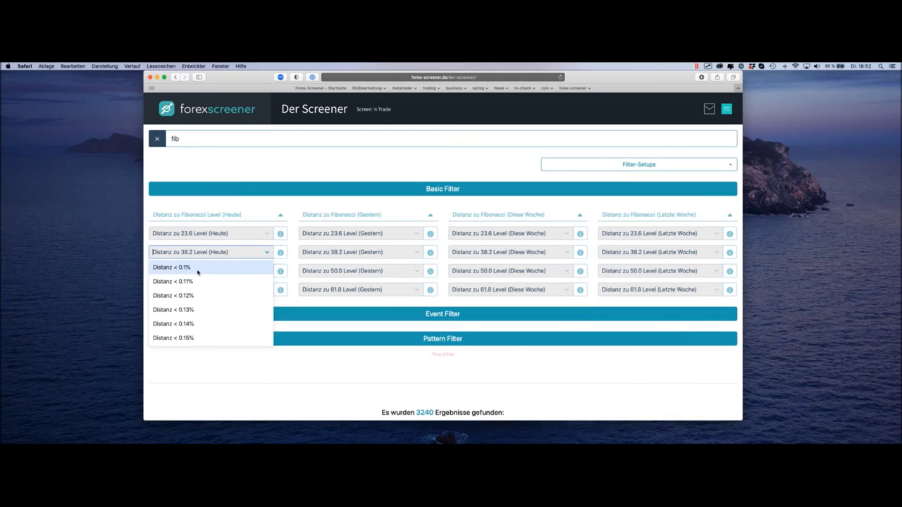
click(197, 272)
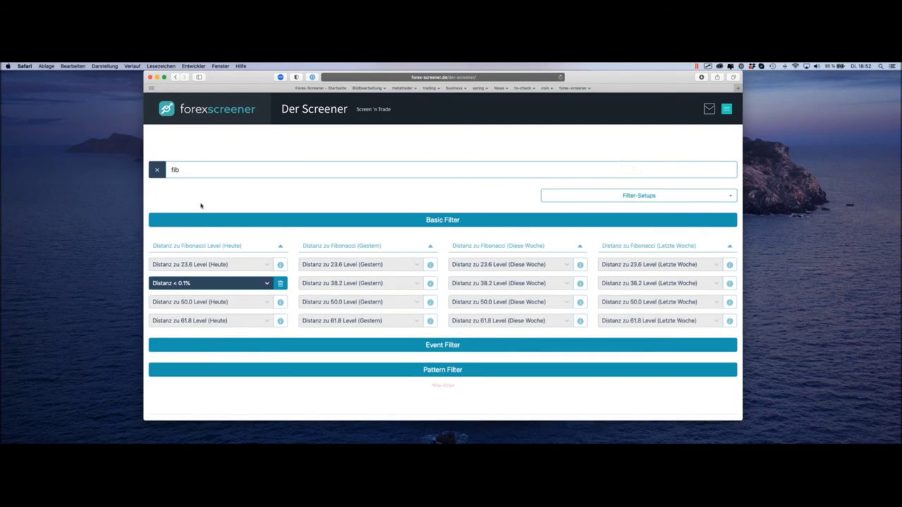
Clear the filter search and set the Zeitintervall filter to M15.
click(157, 170)
click(307, 240)
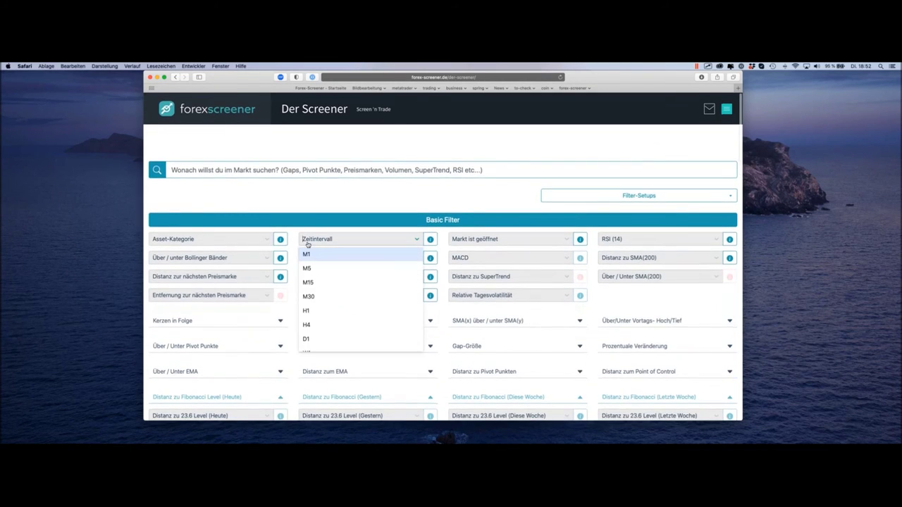
click(345, 283)
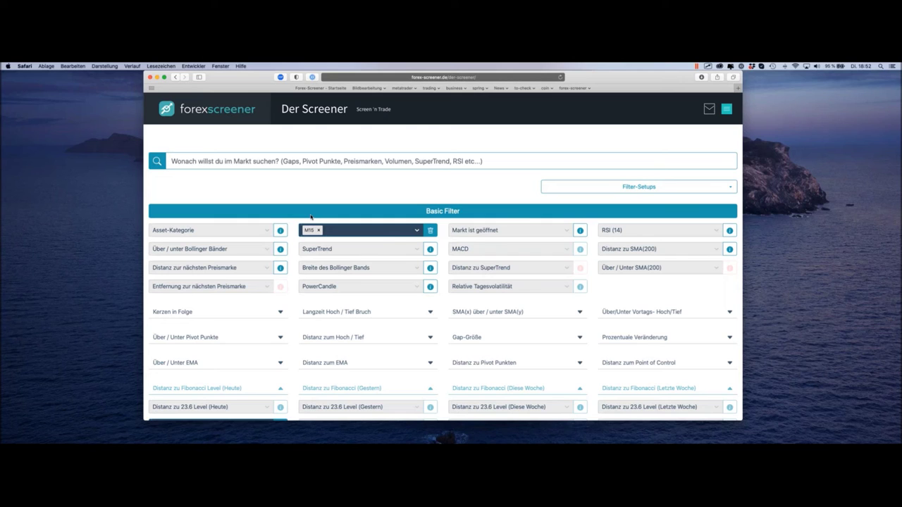
Remove the Distanz zu 38.2 Level (Heute) filter and browse the M15 results.
scroll(311, 216, down, 15)
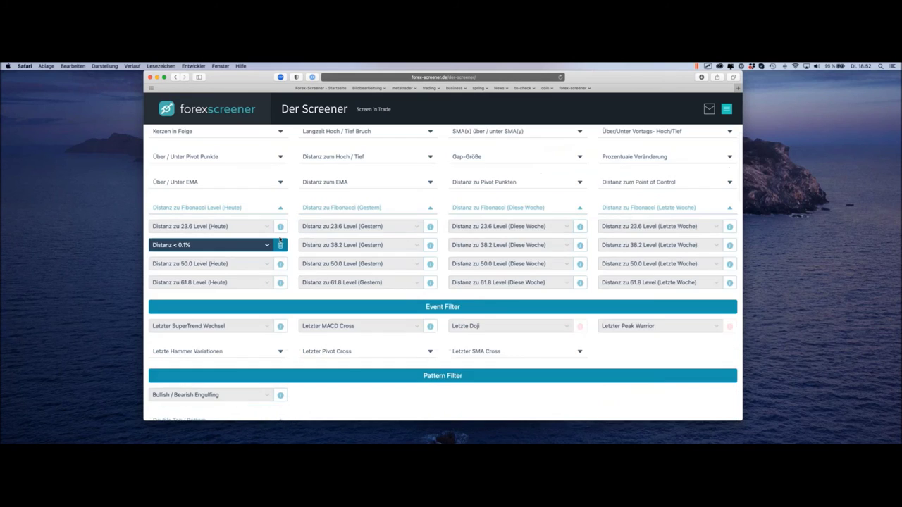
scroll(292, 214, down, 5)
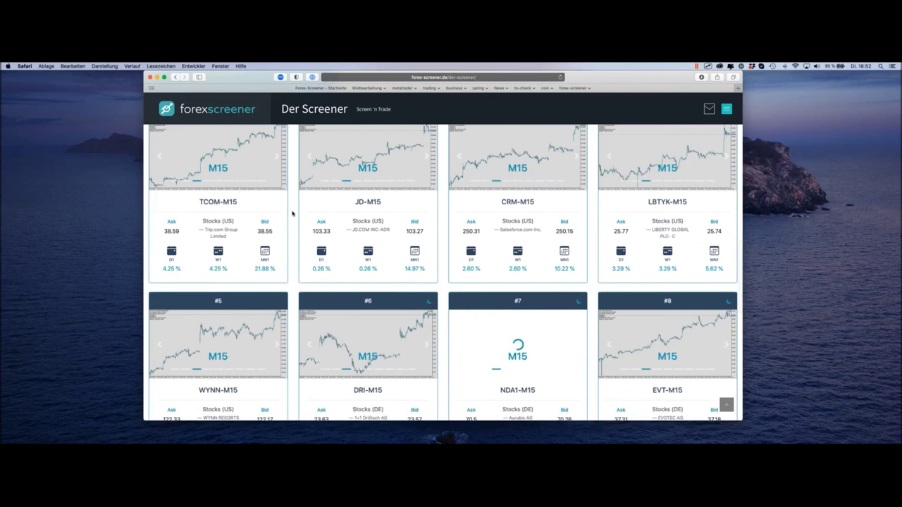
scroll(282, 227, down, 2)
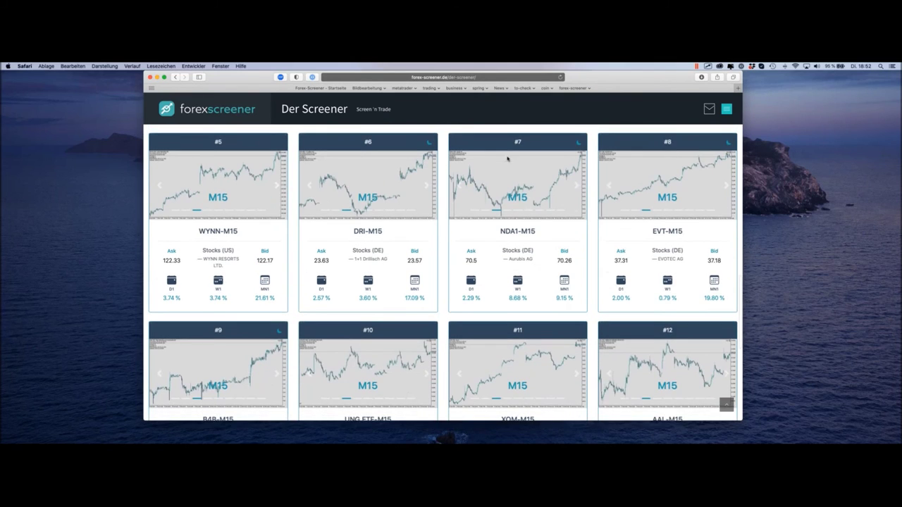
scroll(590, 162, down, 1)
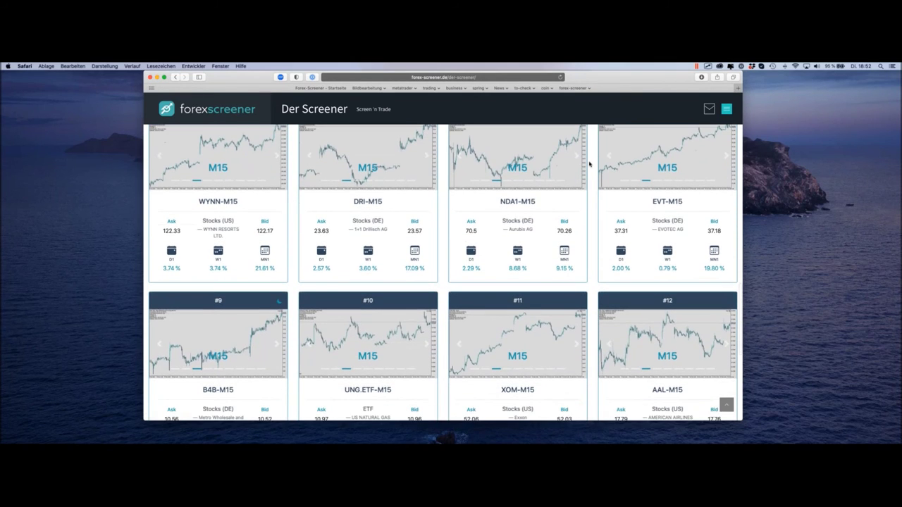
scroll(478, 208, up, 15)
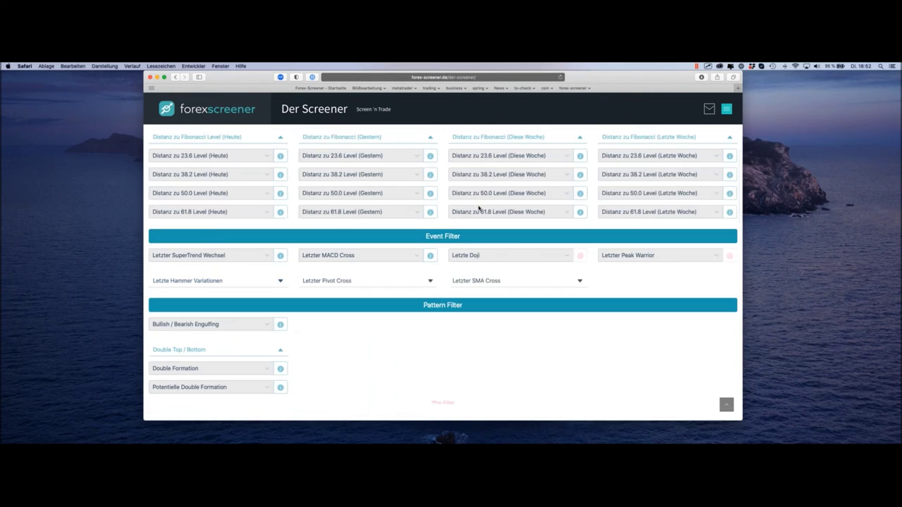
scroll(478, 208, up, 2)
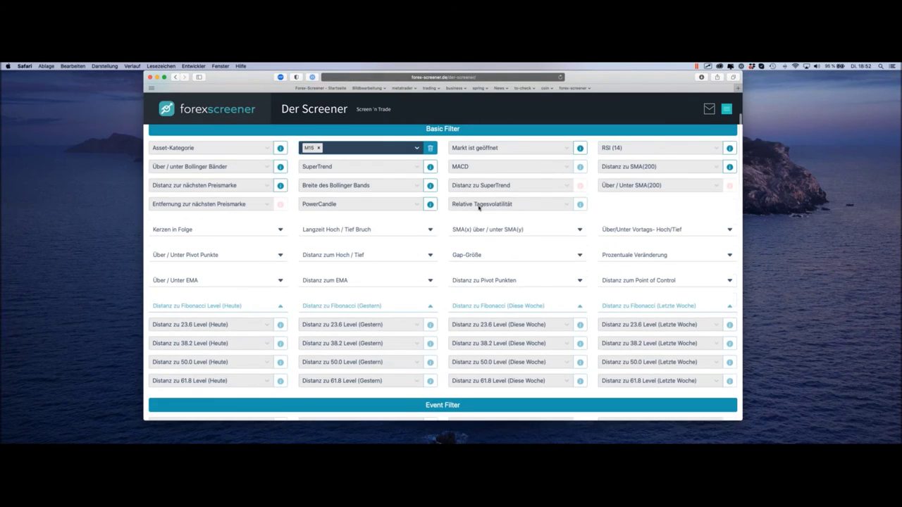
Set the Distanz zu 38.2 Level (Heute) filter to Distanz < 0.1% and browse the matching charts.
scroll(477, 205, down, 3)
click(204, 281)
click(203, 301)
scroll(342, 203, down, 2)
scroll(341, 204, down, 3)
scroll(342, 204, up, 2)
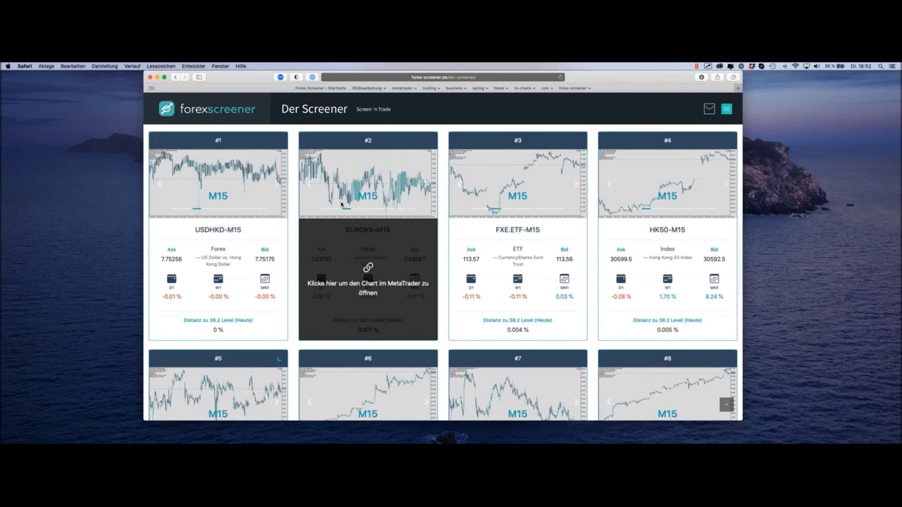
scroll(342, 204, down, 3)
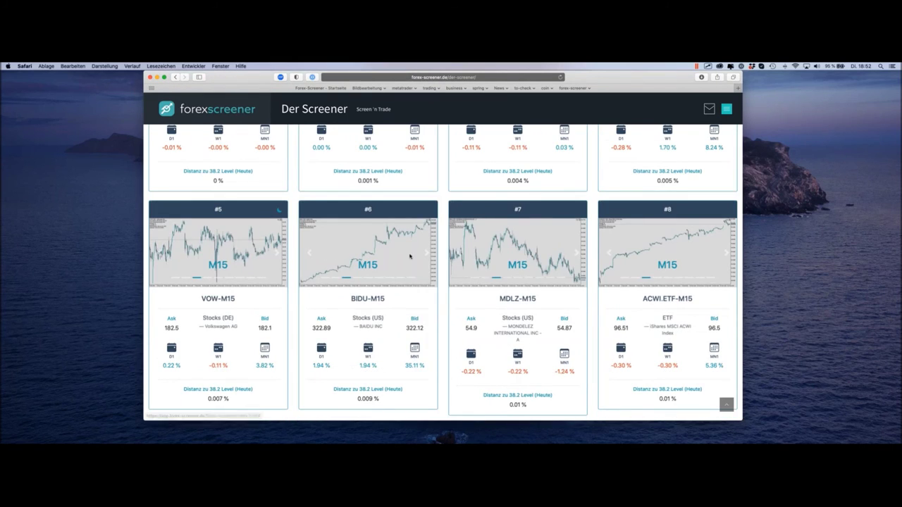
Open the BIDU-M15 chart in MetaTrader and enlarge the latest candles with today's Fibonacci levels.
click(411, 315)
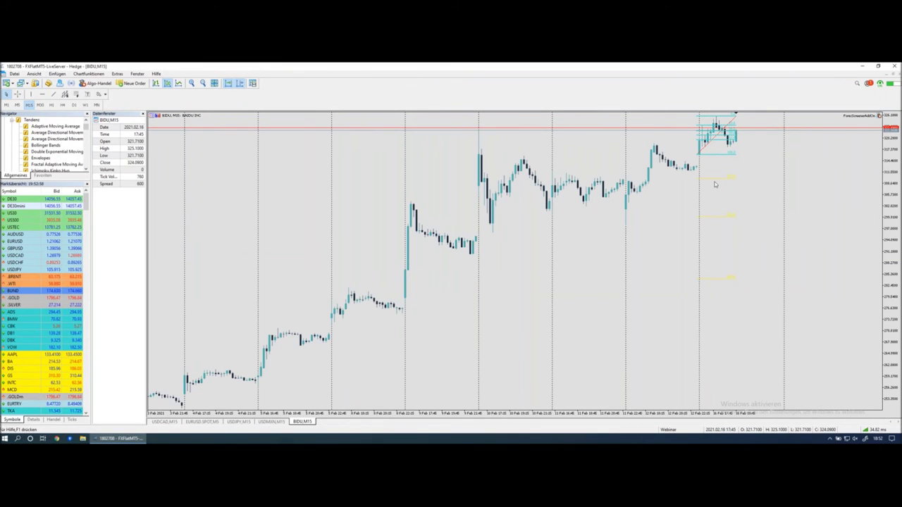
scroll(749, 161, down, 10)
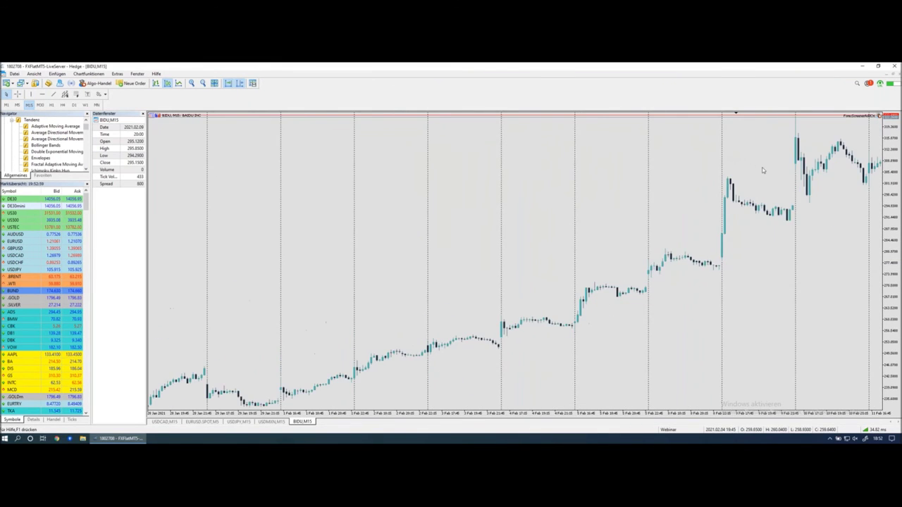
scroll(762, 170, up, 10)
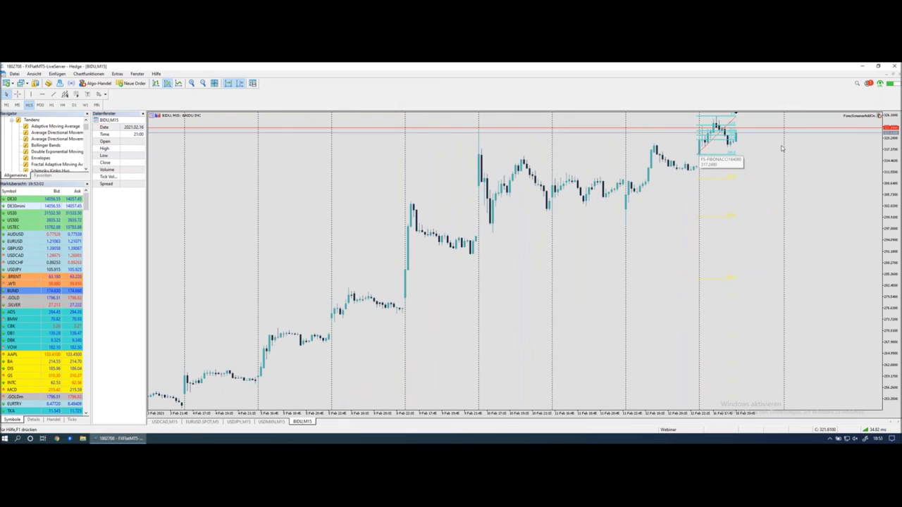
click(191, 82)
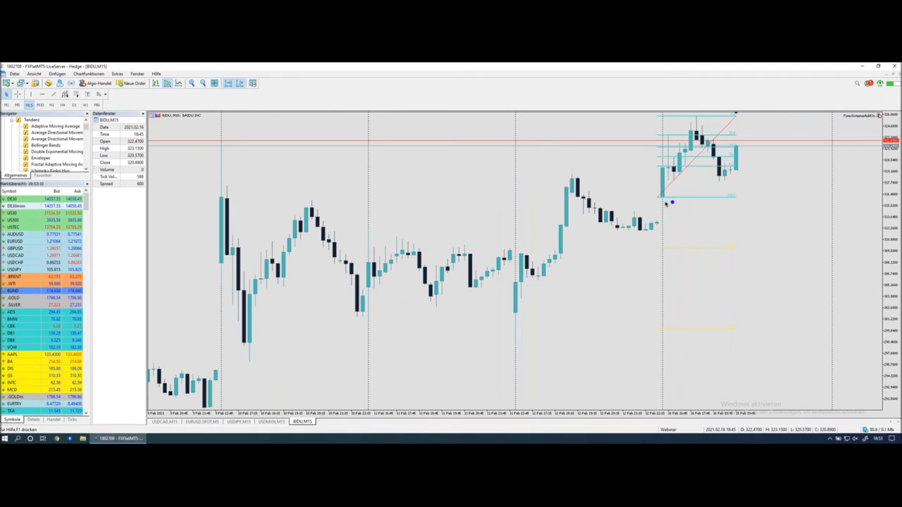
Mark the opening gap, the day's low and high, the rise between them and the current price on the BIDU chart.
drag(662, 201, 665, 225)
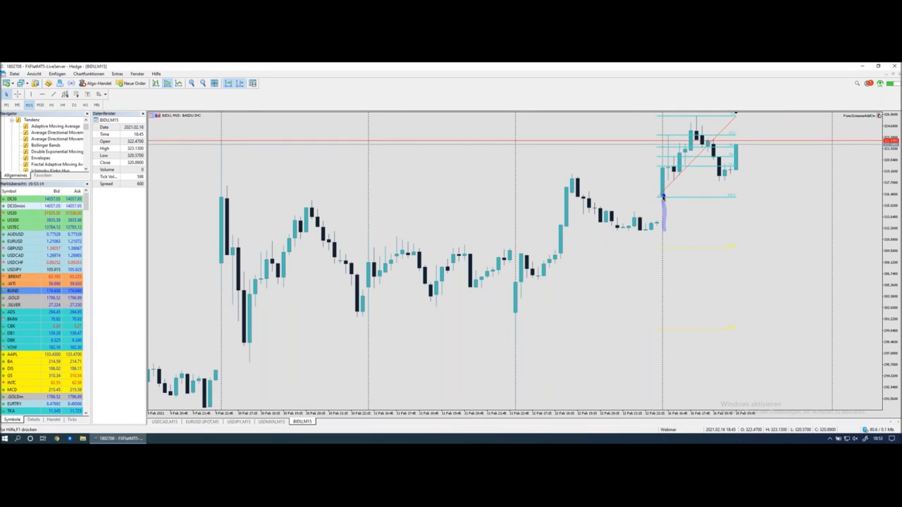
drag(660, 201, 674, 197)
drag(693, 118, 702, 117)
mouse_move(666, 195)
mouse_down()
mouse_move(686, 132)
mouse_move(710, 120)
mouse_up()
drag(742, 144, 726, 144)
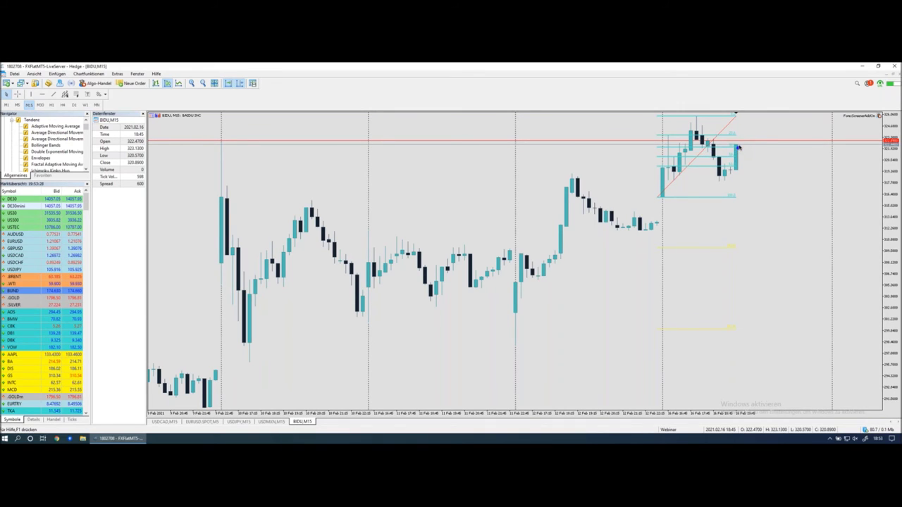
drag(735, 148, 743, 147)
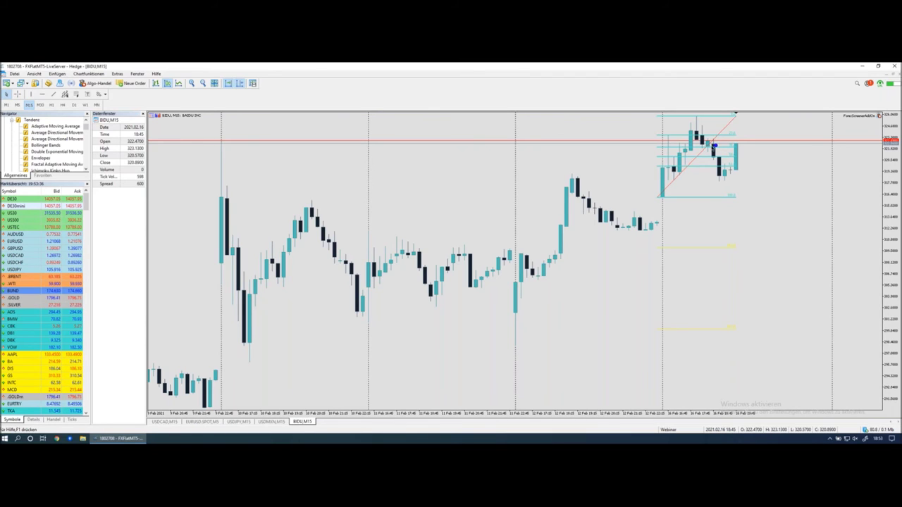
Sketch the rise, the pullback to the 38.2 level and the move to a new high, and circle the current price.
mouse_move(660, 199)
mouse_down()
mouse_move(695, 117)
mouse_move(702, 149)
mouse_up()
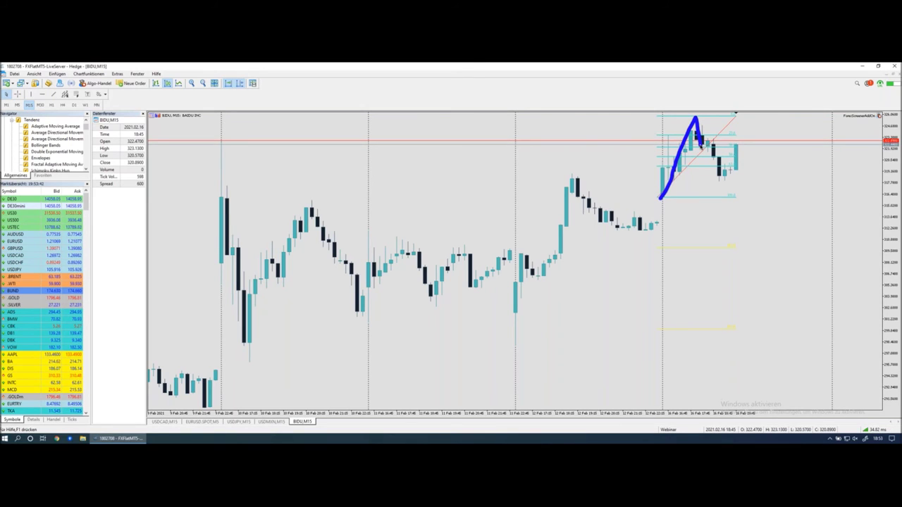
mouse_move(701, 149)
mouse_down()
mouse_move(695, 147)
mouse_move(714, 146)
mouse_move(697, 148)
mouse_up()
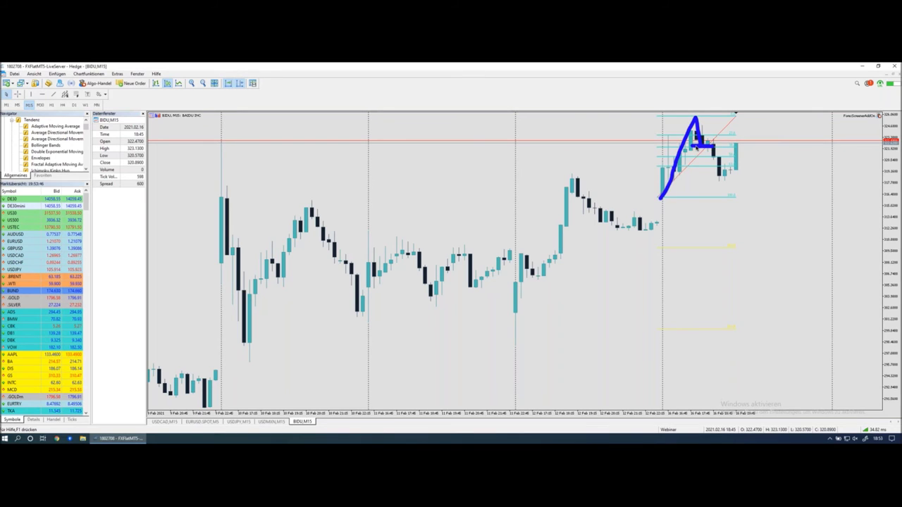
drag(707, 150, 723, 105)
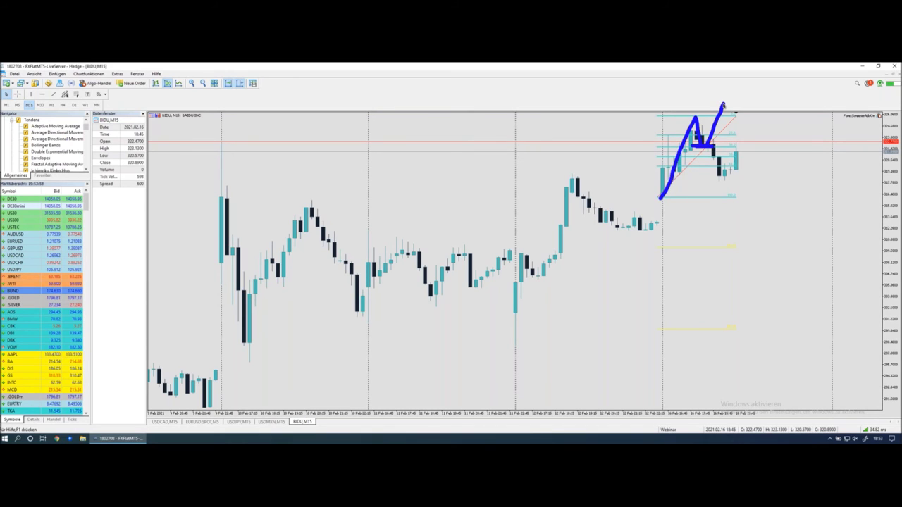
drag(731, 142, 732, 146)
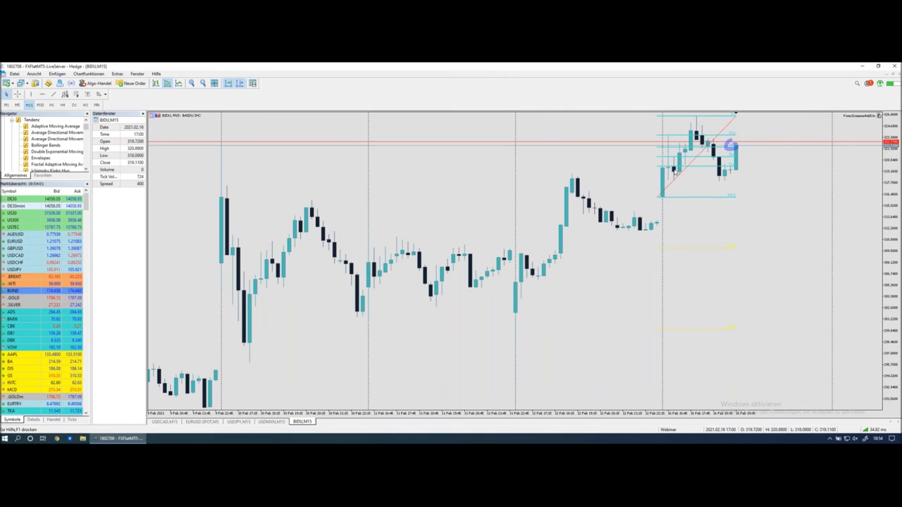
Return to the screener in Safari and remove the Distanz zu 38.2 Level (Heute) filter.
key(ctrl+Left)
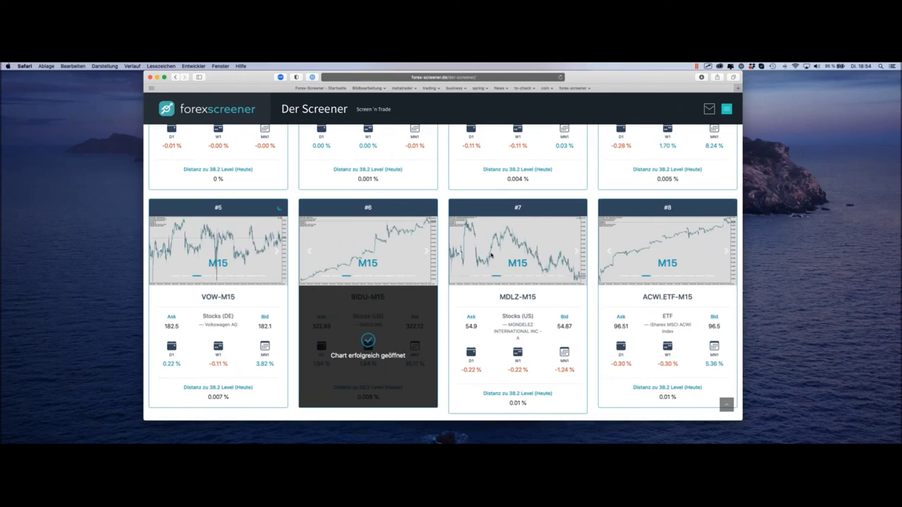
scroll(423, 239, up, 10)
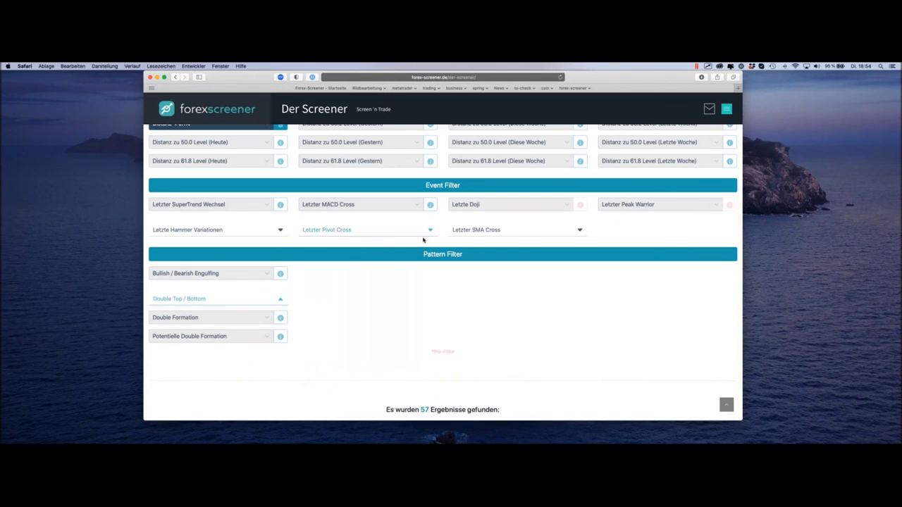
scroll(423, 240, down, 2)
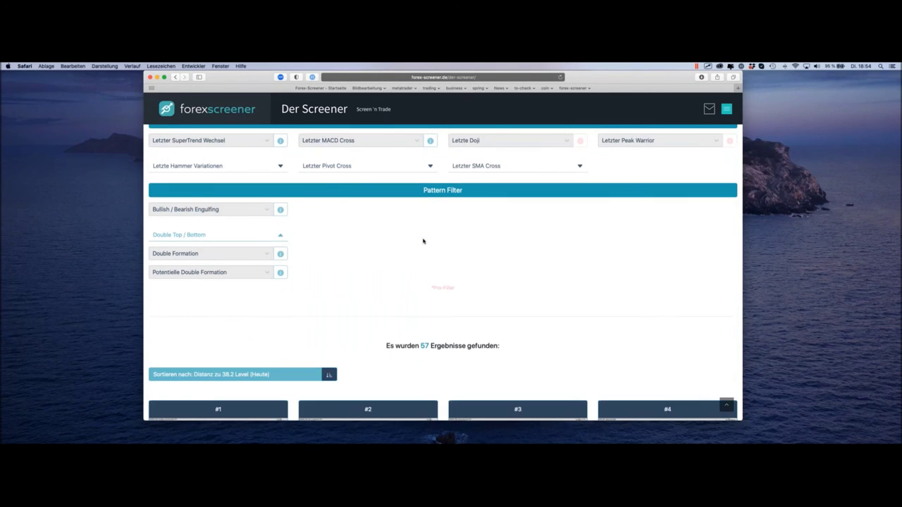
scroll(422, 241, up, 5)
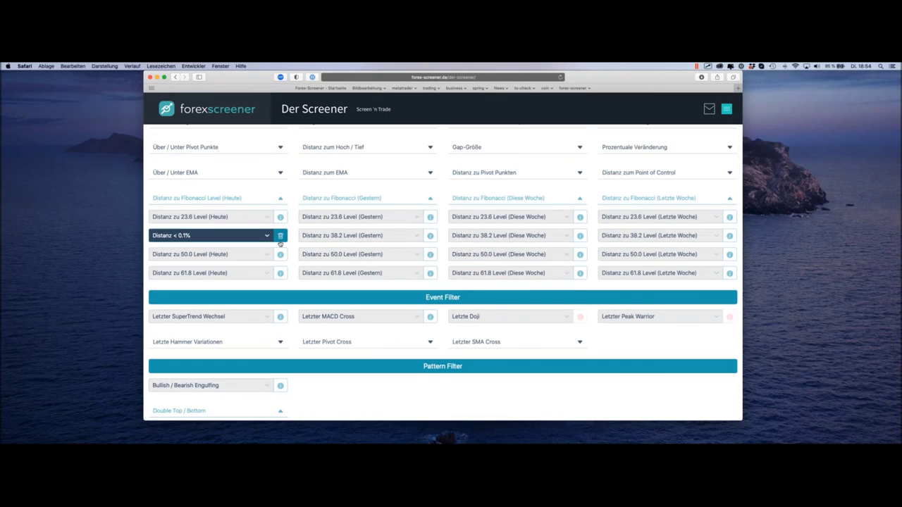
click(280, 240)
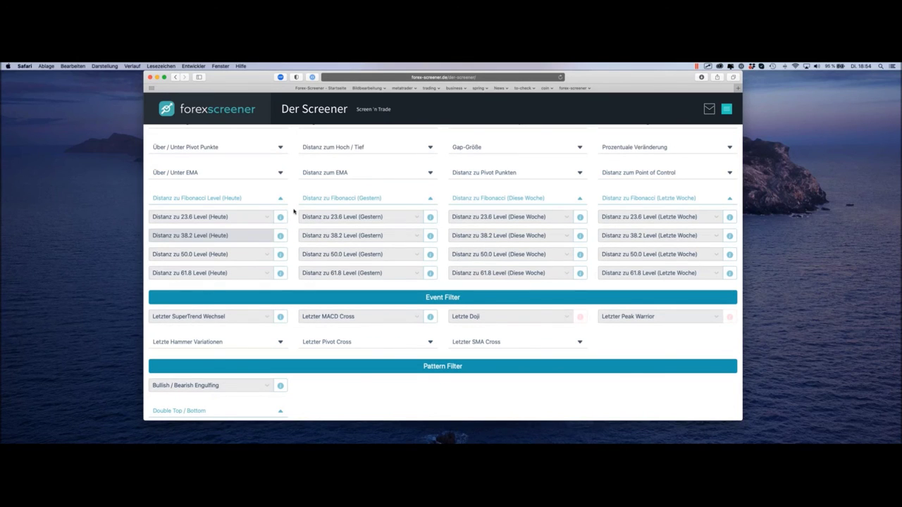
Search the filters for "ver" and expand the Prozentuale Veränderung group.
scroll(325, 141, up, 5)
key(BackSpace)
text(tage)
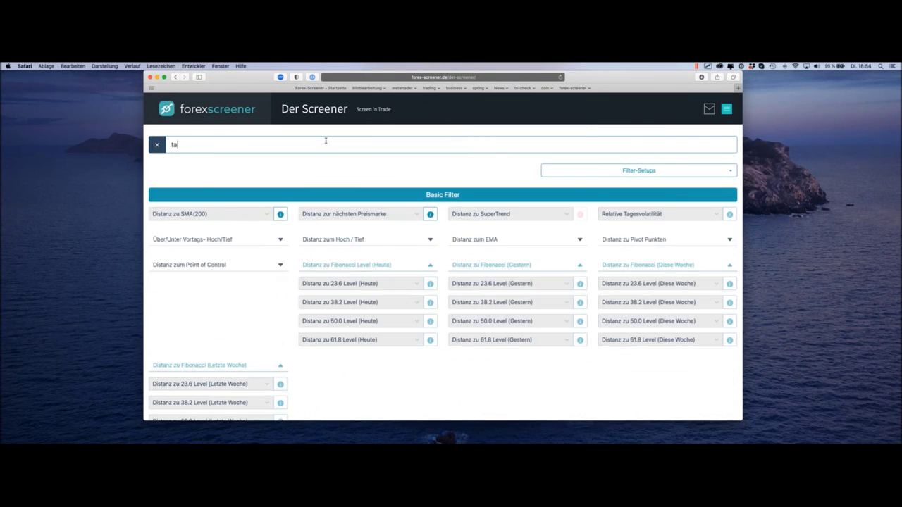
key(BackSpace)
key(BackSpace)
key(BackSpace)
key(BackSpace)
text(ver)
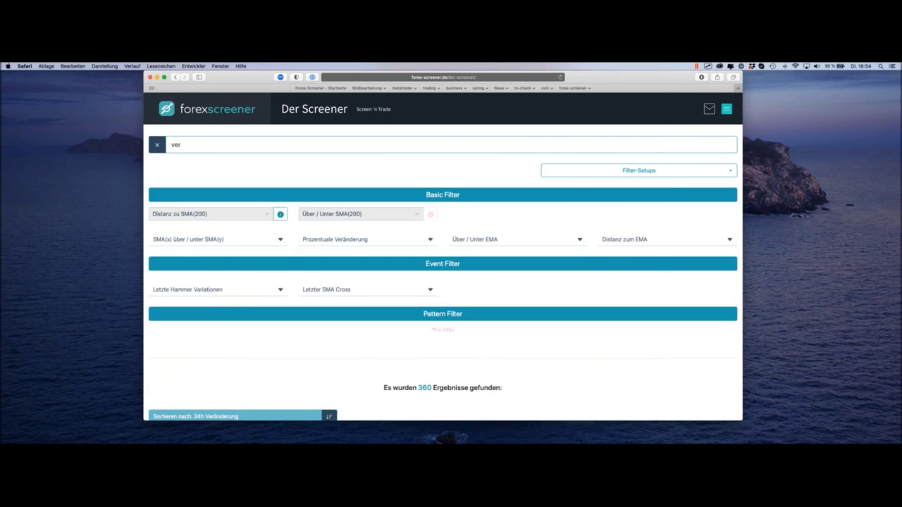
click(379, 243)
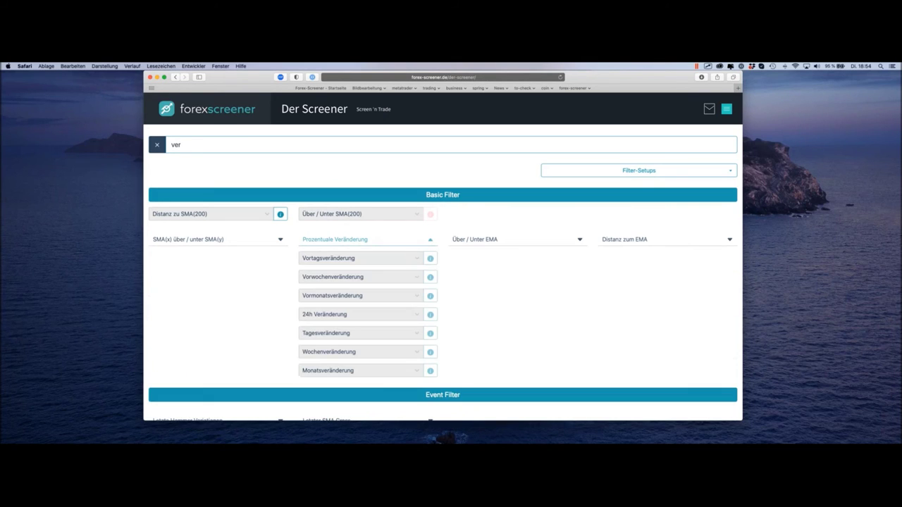
Set the Tagesveränderung filter to Tagesveränderung > 2.0%.
scroll(384, 228, down, 1)
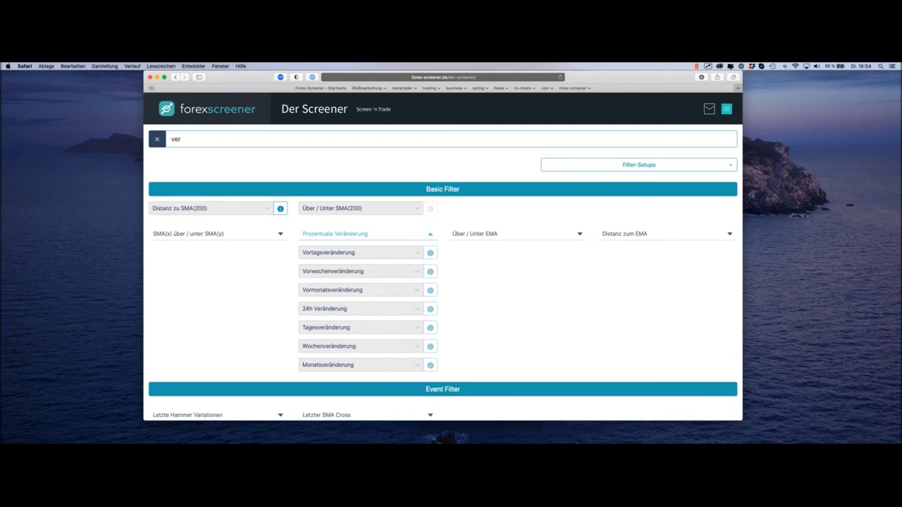
click(407, 329)
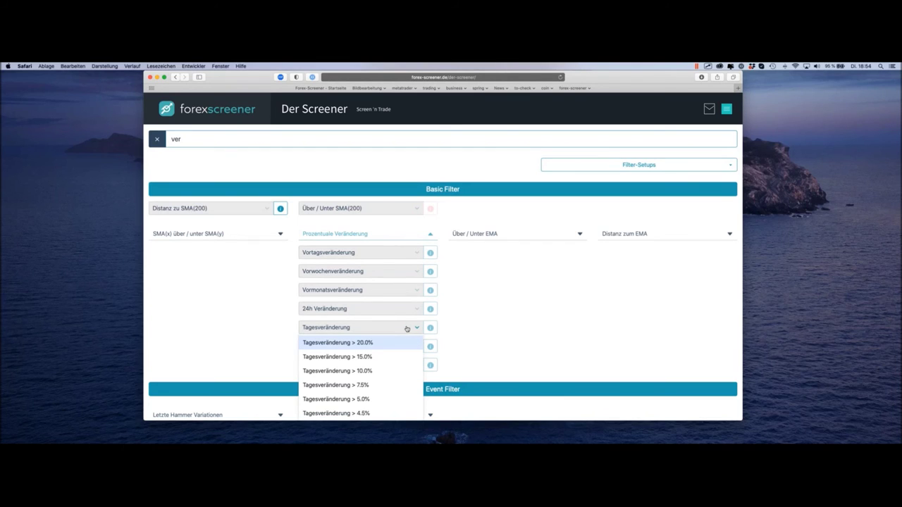
scroll(405, 346, down, 5)
scroll(400, 344, down, 1)
scroll(401, 343, up, 3)
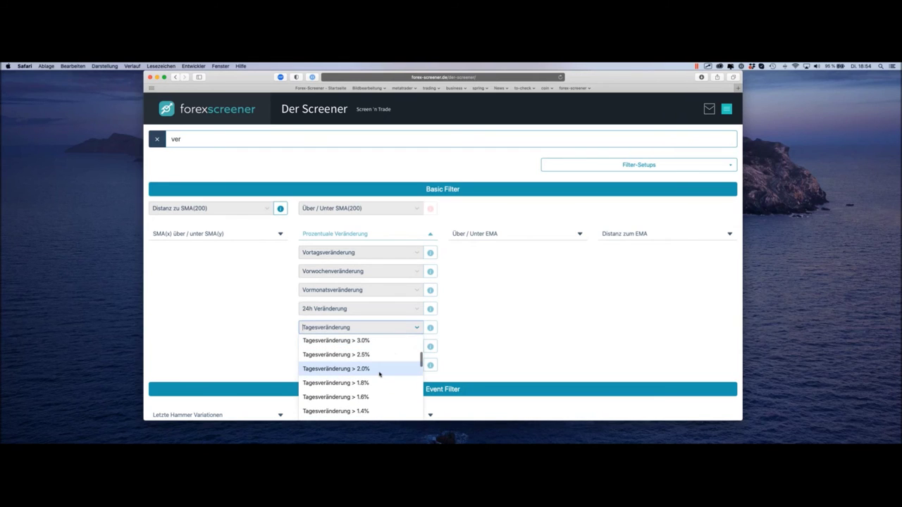
click(379, 373)
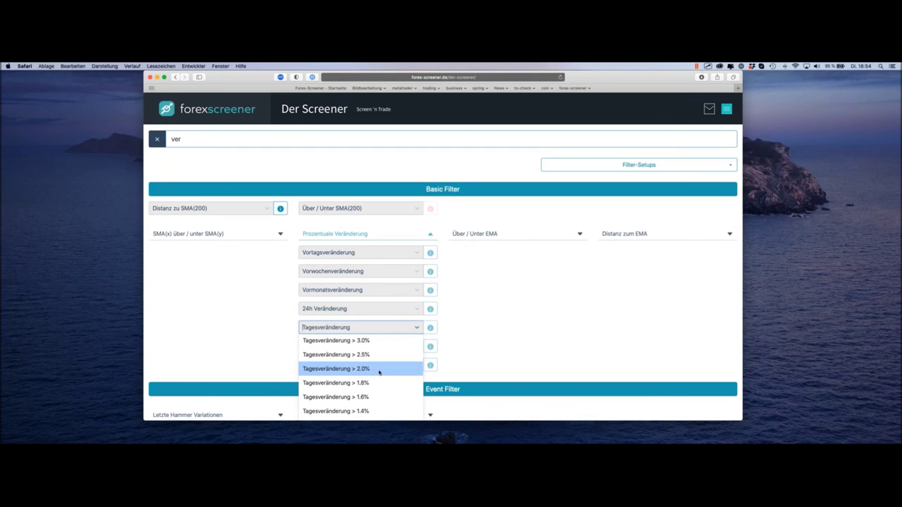
click(380, 371)
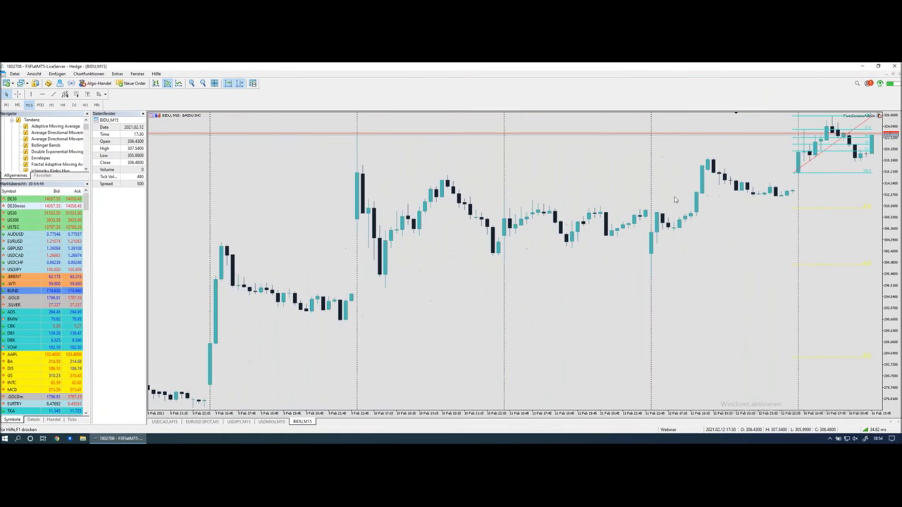
On the BIDU chart in MetaTrader, sketch a strong rise above the day's high followed by a pullback to the current price.
scroll(670, 197, down, 5)
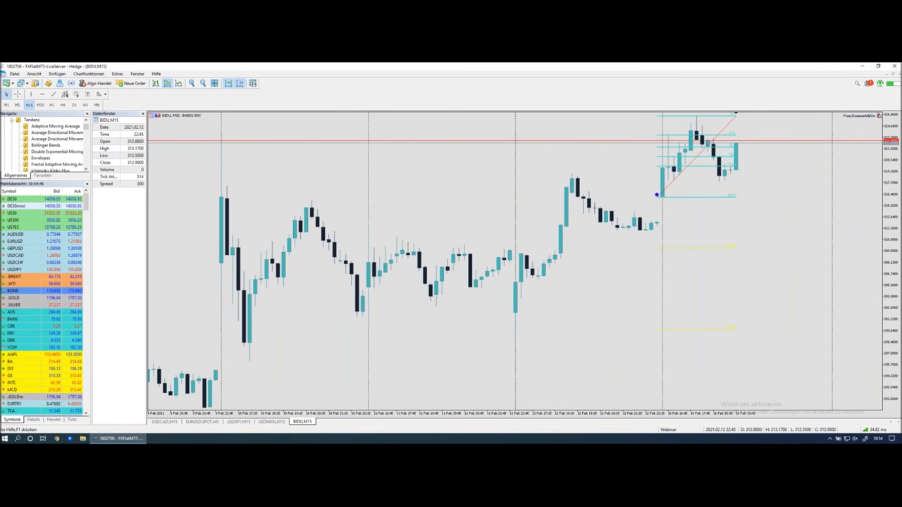
mouse_move(657, 214)
mouse_down()
mouse_move(724, 87)
mouse_move(728, 129)
mouse_up()
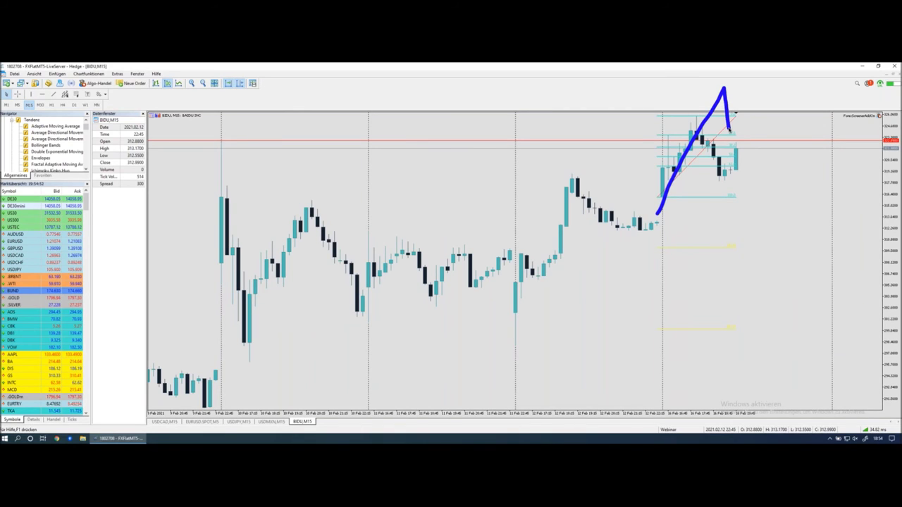
drag(729, 129, 735, 147)
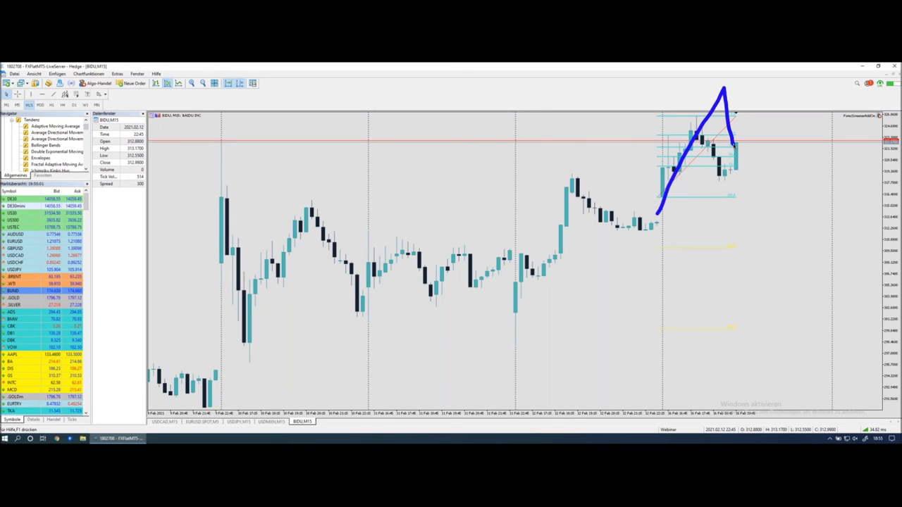
Sketch the decline from the day's high to the pullback low on the BIDU chart, and erase the drawing.
drag(695, 126, 720, 172)
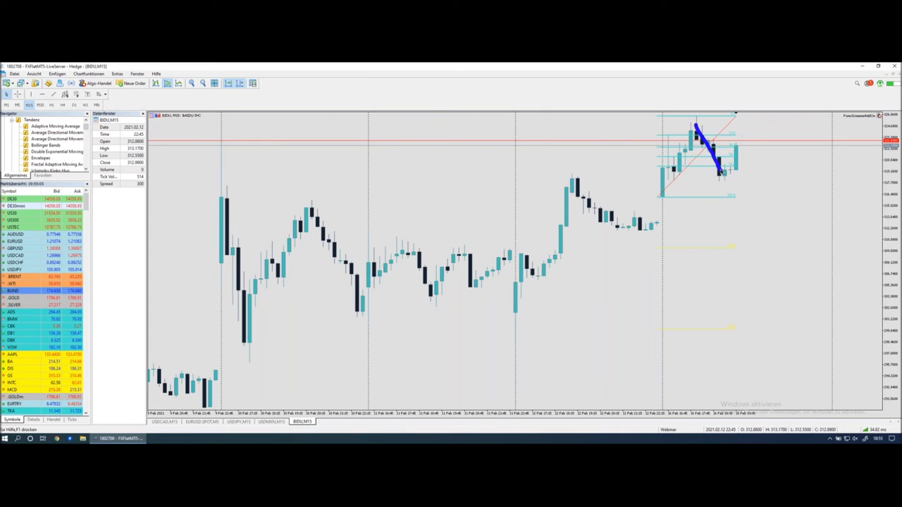
key(Escape)
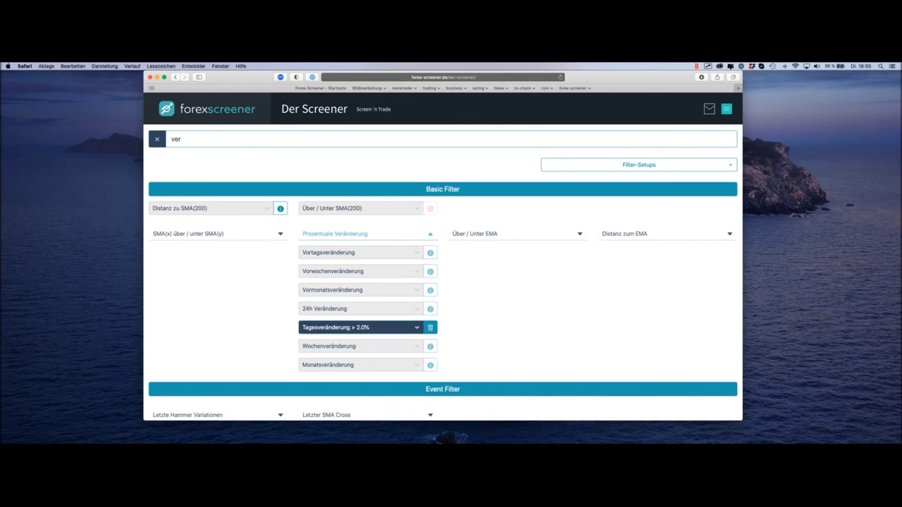
Return to the screener in Safari and clear the "ver" search text from the filter search.
key(super+shift+5)
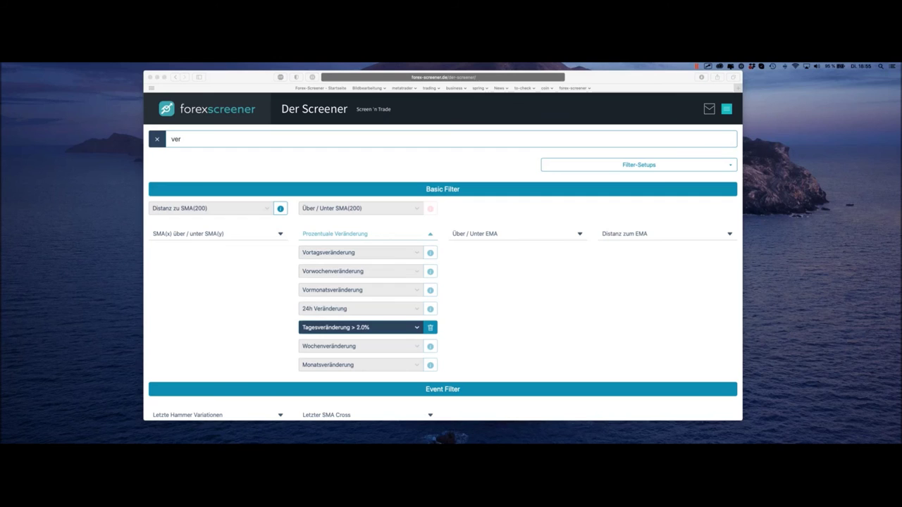
click(204, 141)
key(super+a)
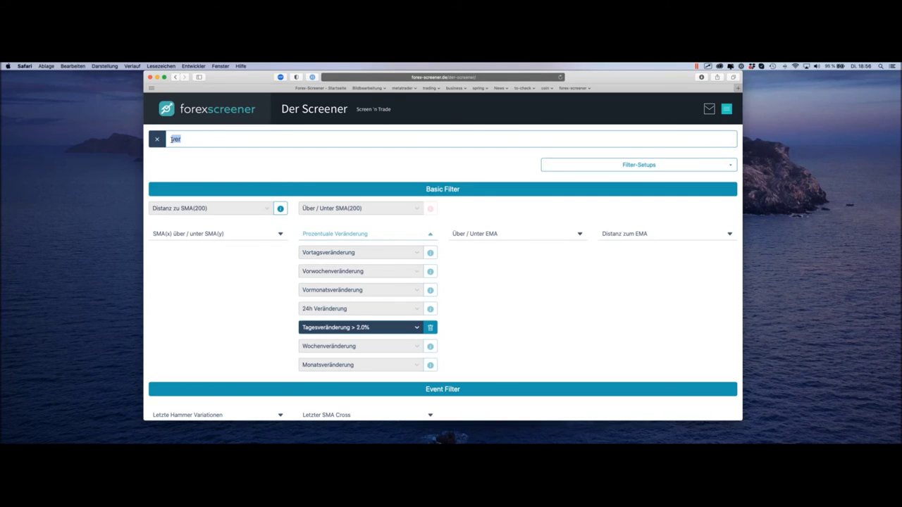
key(BackSpace)
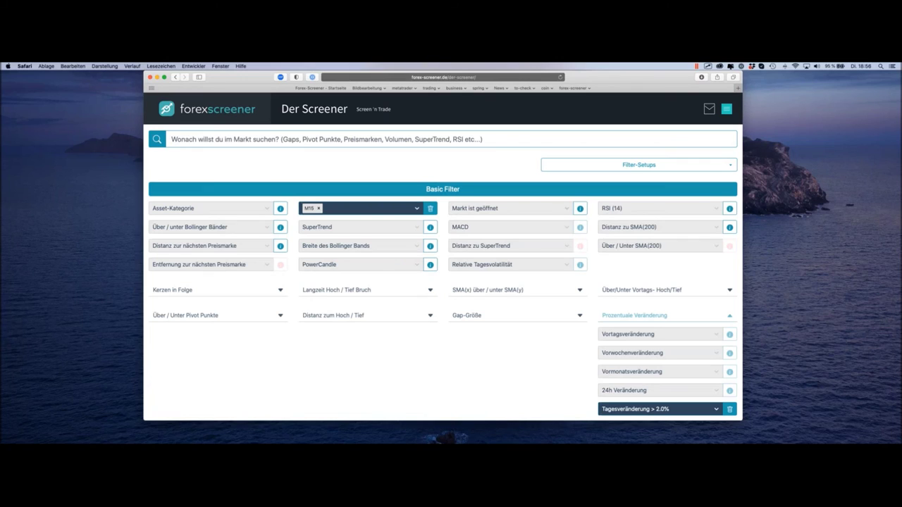
Look through the RSI (14) filter options and remove the Tagesveränderung filter.
click(656, 208)
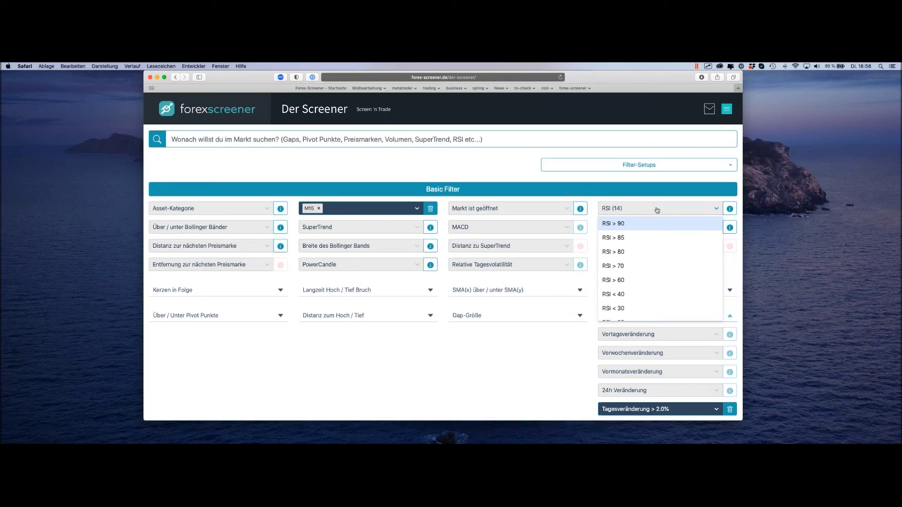
click(656, 208)
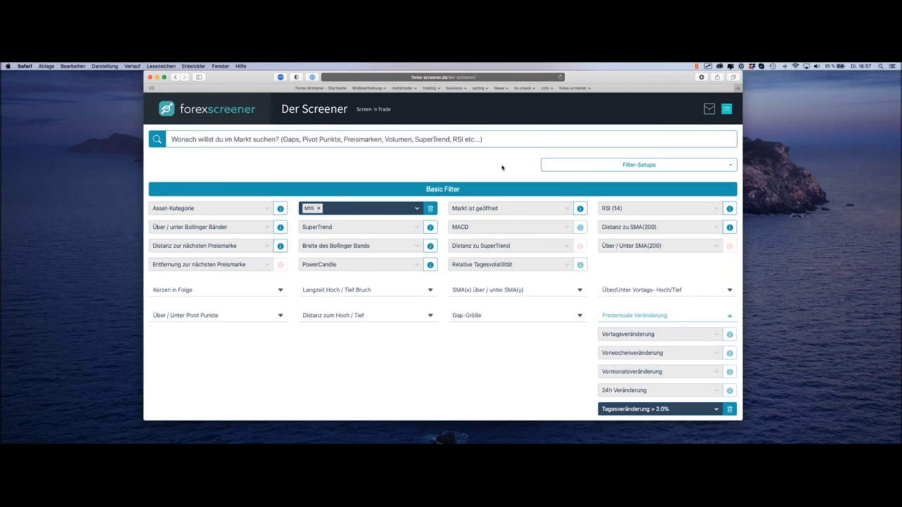
scroll(731, 395, down, 3)
scroll(731, 400, up, 1)
click(730, 399)
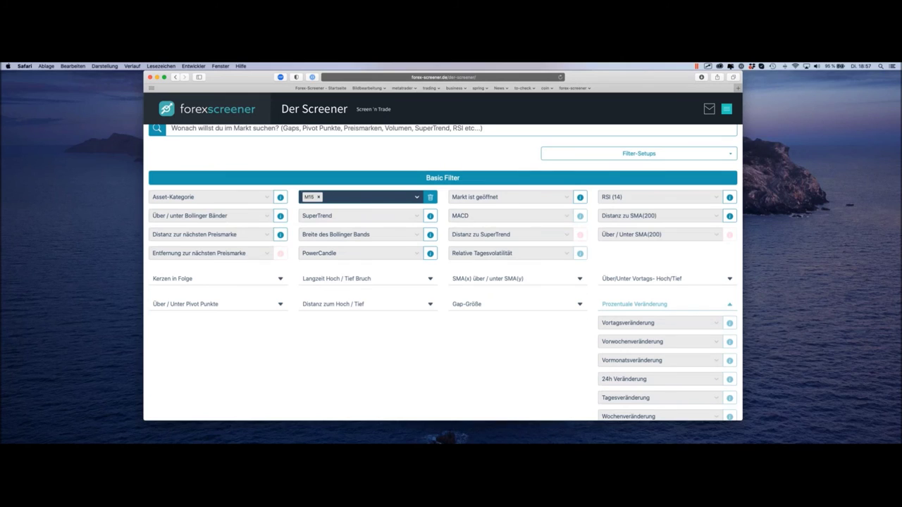
Search the filters for "pow", enable the PowerCandle filter and remove the M15 time interval.
text(pow)
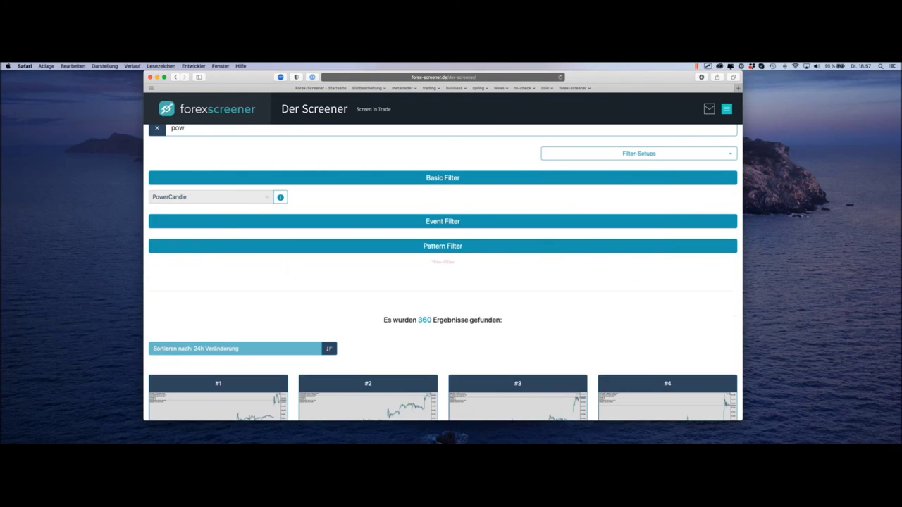
click(238, 199)
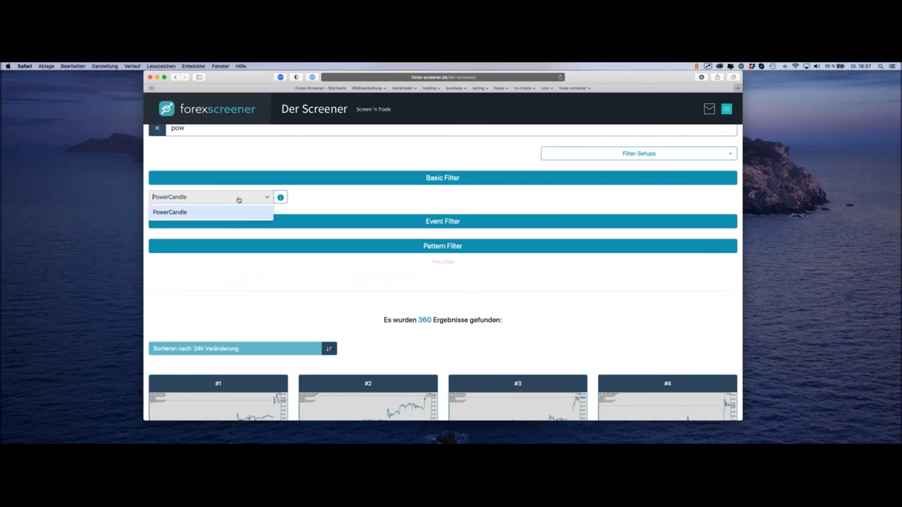
key(Return)
scroll(433, 227, down, 15)
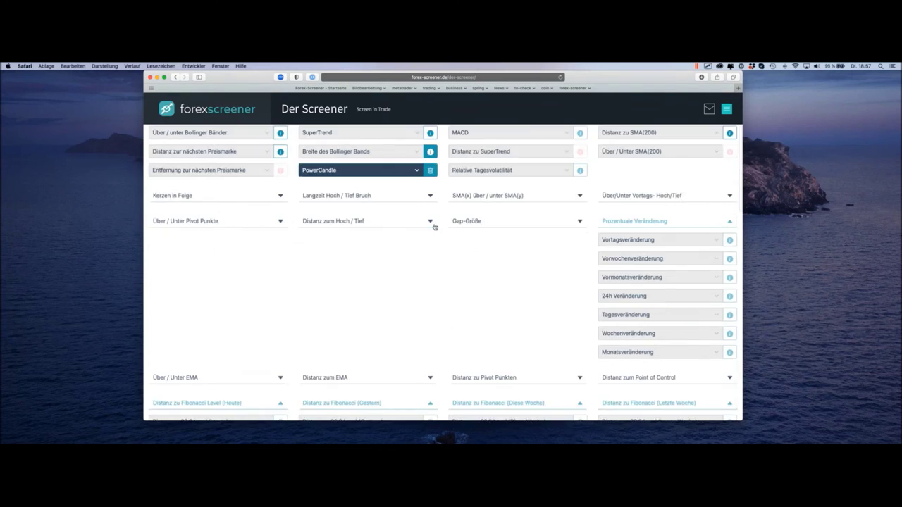
Open the TKA-M1 chart from the PowerCandle results in MetaTrader and view it.
scroll(433, 227, down, 3)
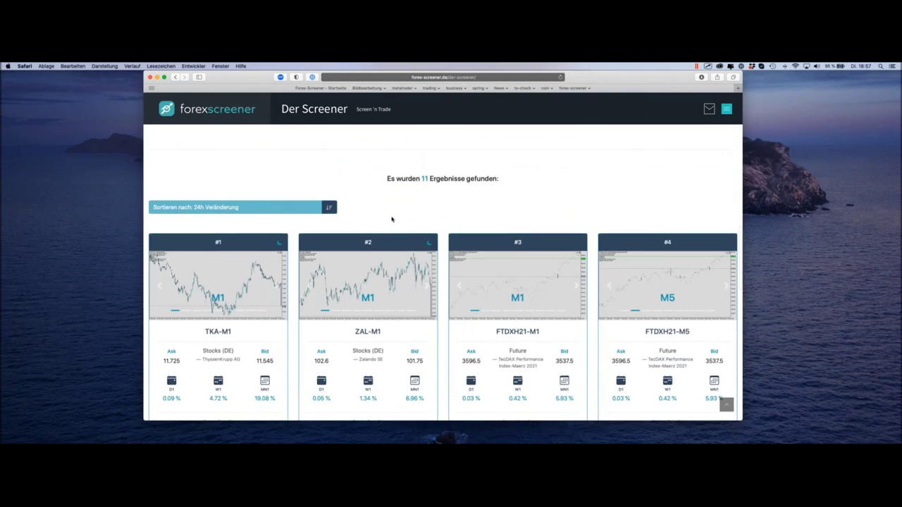
scroll(484, 231, down, 2)
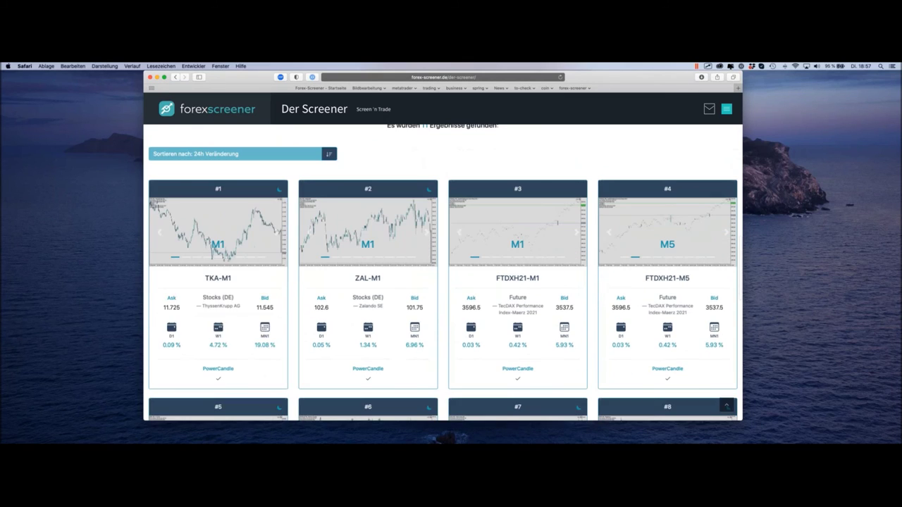
click(231, 302)
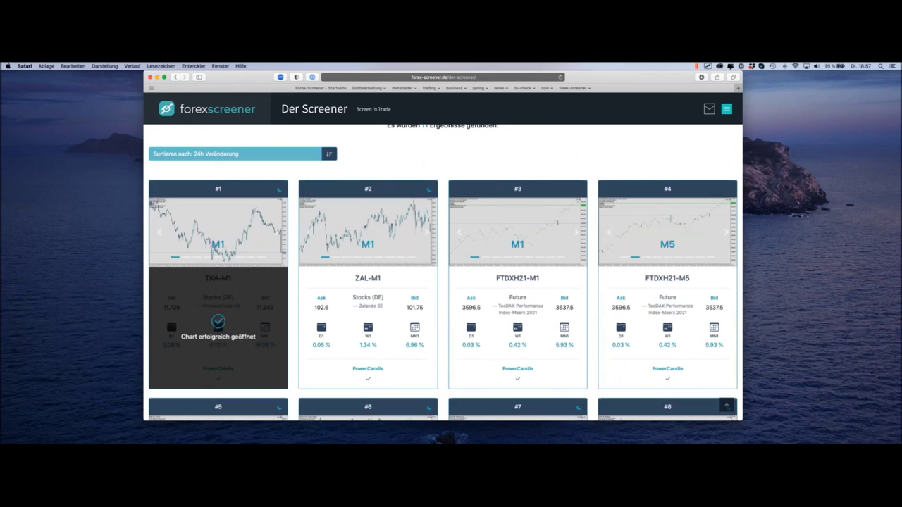
key(ctrl+Right)
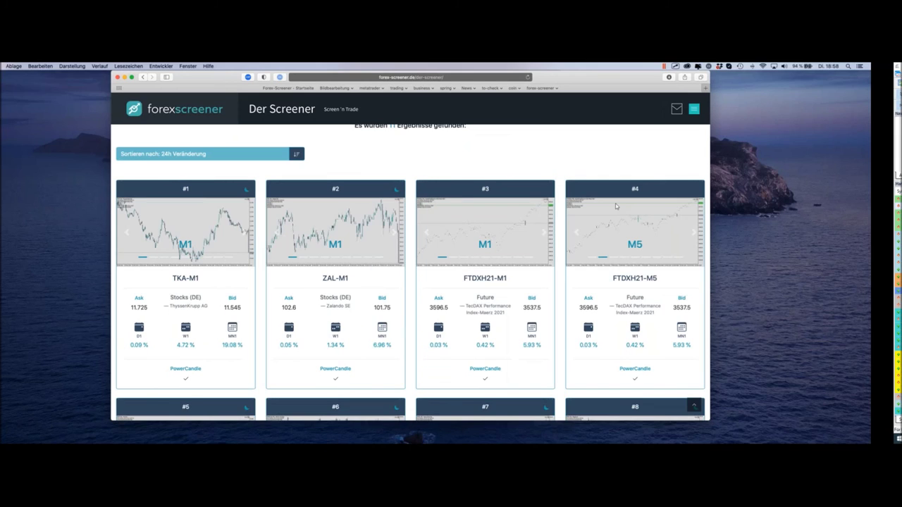
Return to the filter section of the screener in Safari and remove the PowerCandle filter.
scroll(499, 171, up, 15)
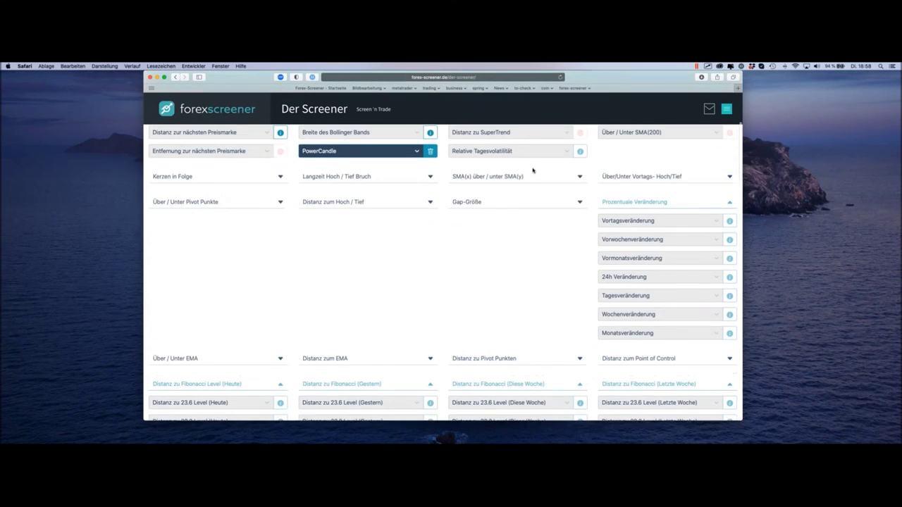
scroll(533, 171, up, 3)
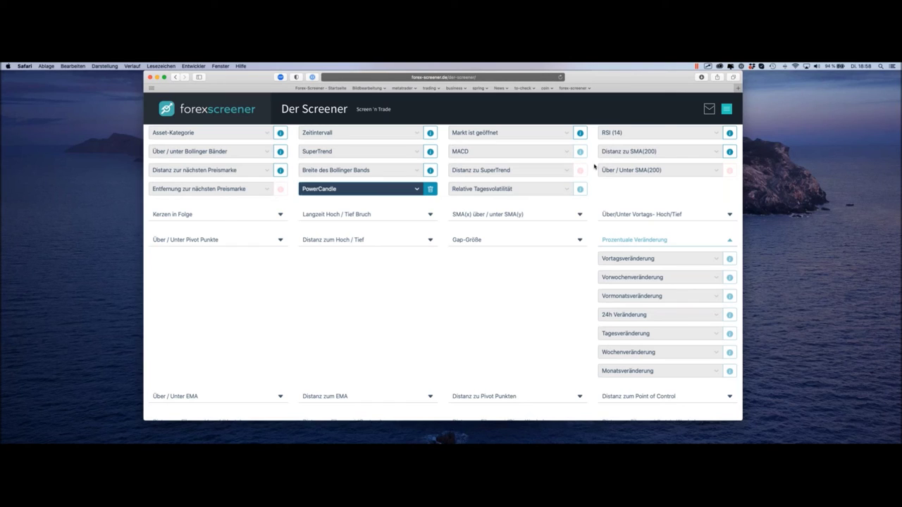
scroll(594, 167, down, 2)
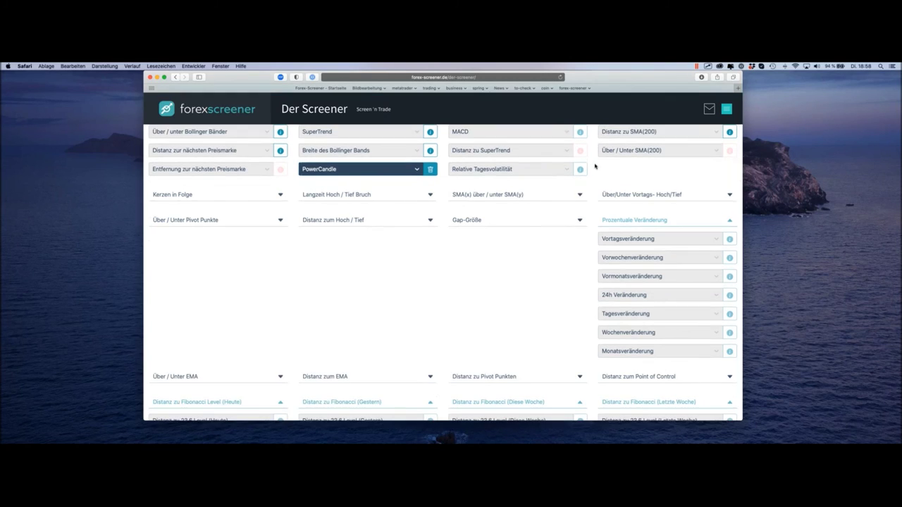
scroll(595, 166, down, 4)
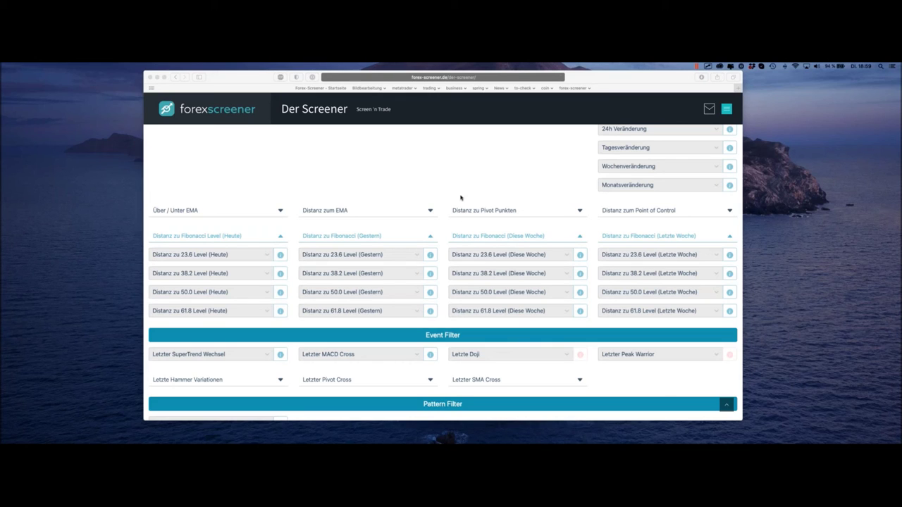
scroll(385, 184, up, 10)
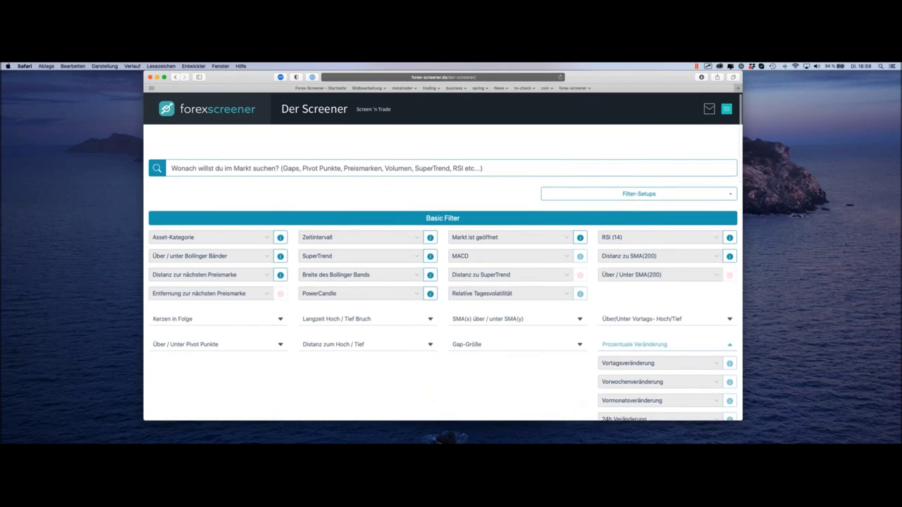
Collapse all expanded filter groups, including Distanz zum Hoch / Tief, Prozentuale Veränderung and the Distanz zu Fibonacci groups.
click(272, 329)
click(423, 329)
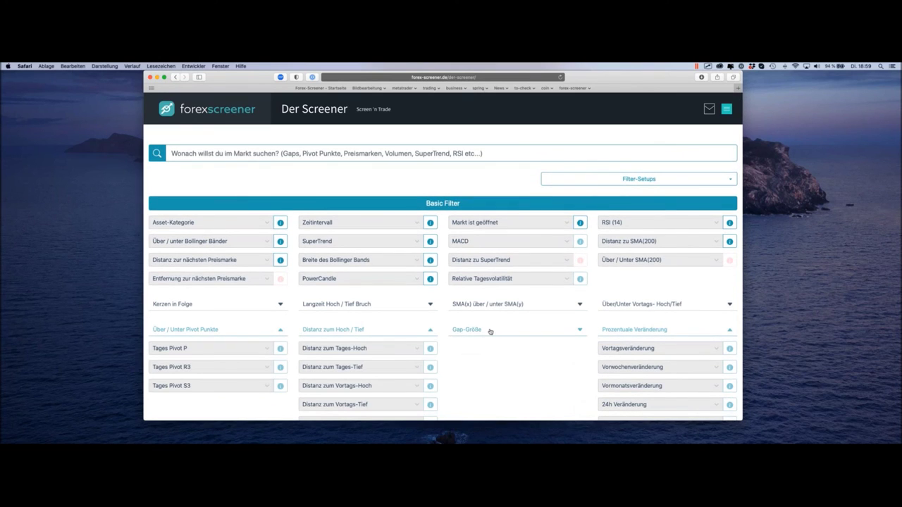
click(379, 332)
click(235, 328)
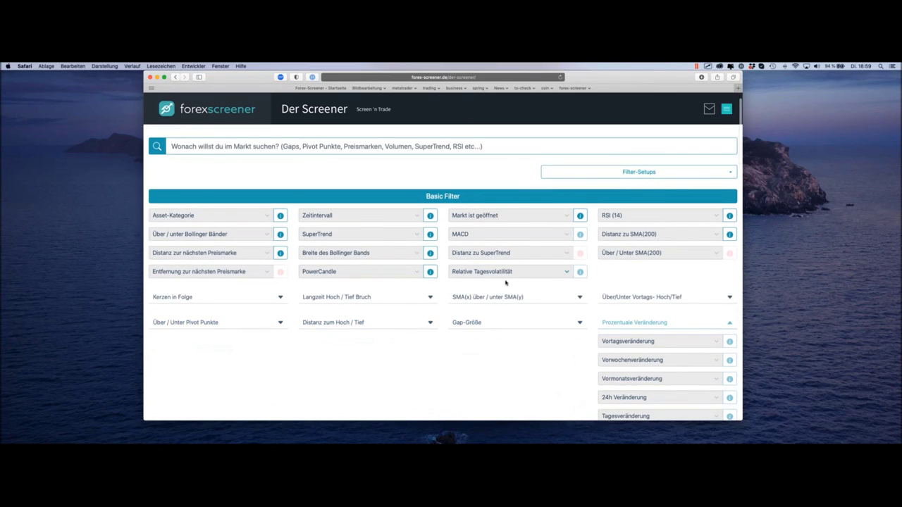
scroll(505, 283, down, 3)
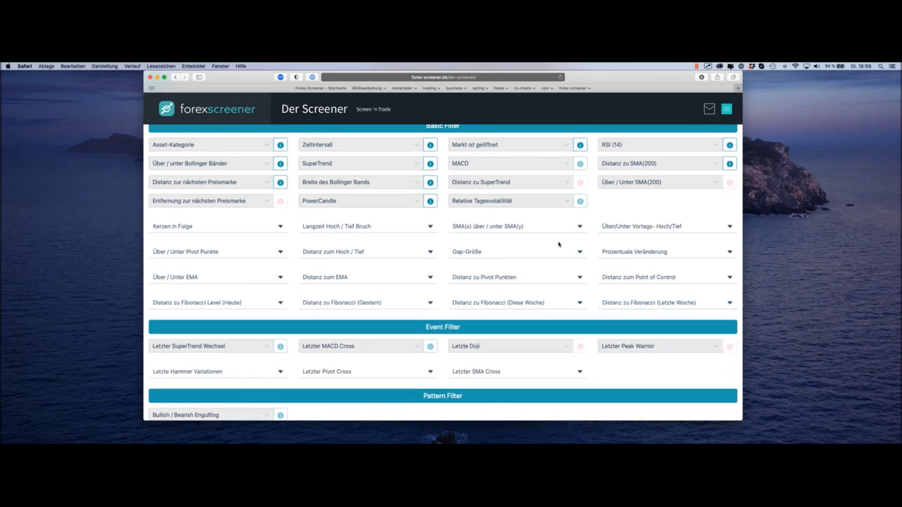
Set the Bullish / Bearish Engulfing pattern filter to Bullishes Engulfing.
scroll(442, 282, down, 5)
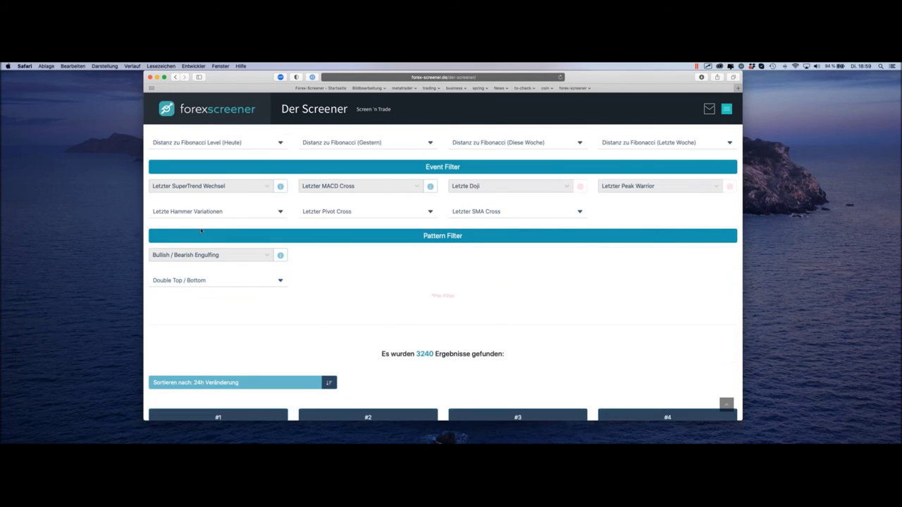
click(234, 258)
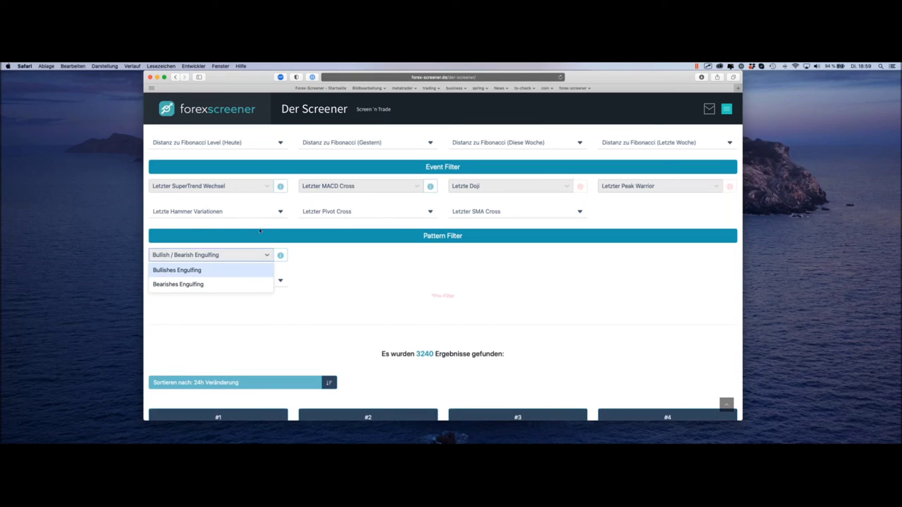
click(294, 241)
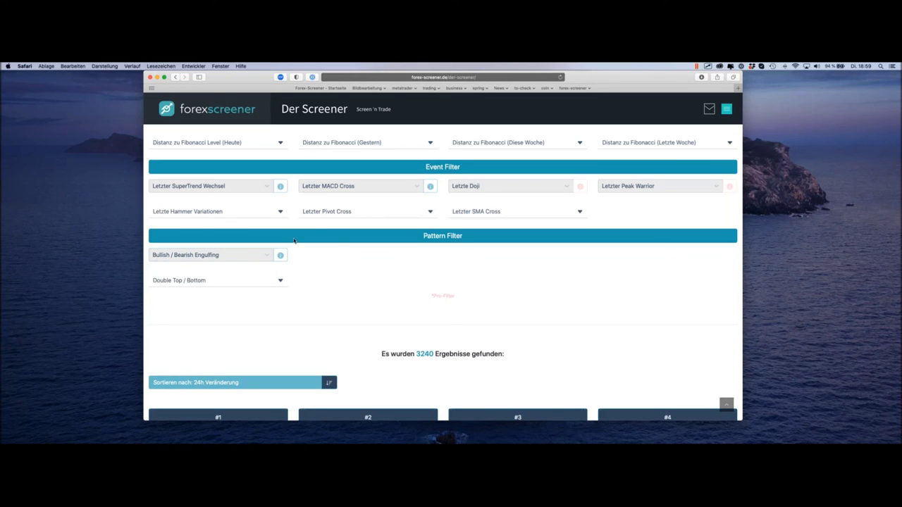
scroll(312, 223, down, 1)
scroll(312, 223, up, 2)
click(210, 263)
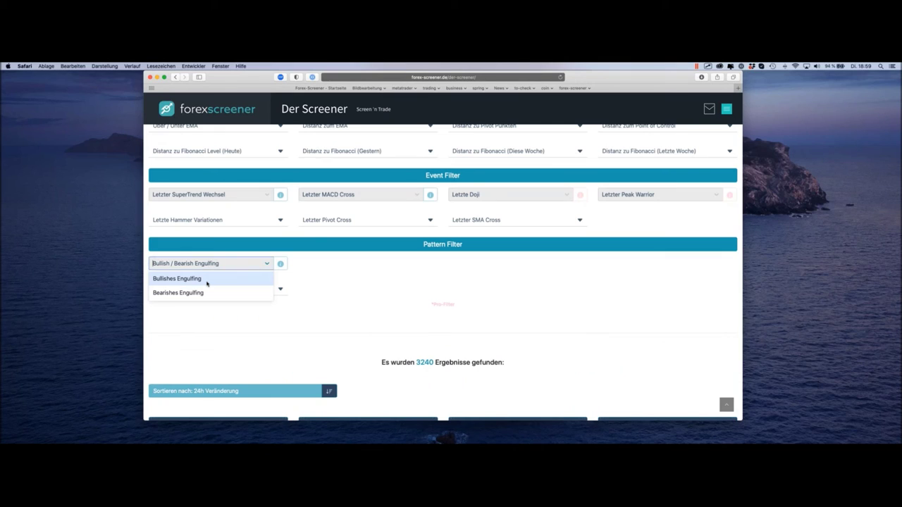
click(205, 280)
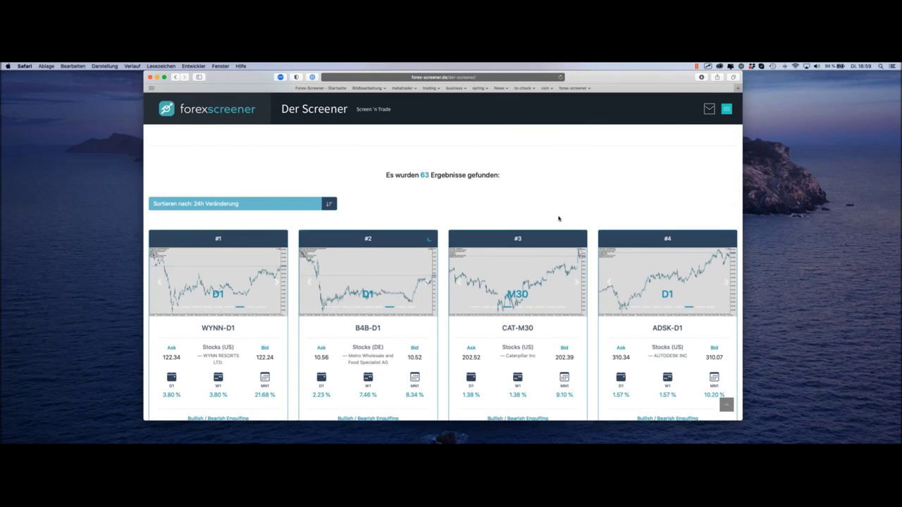
Browse the engulfing results and open the WYNN-D1 chart in MetaTrader.
scroll(558, 217, down, 2)
scroll(517, 185, down, 3)
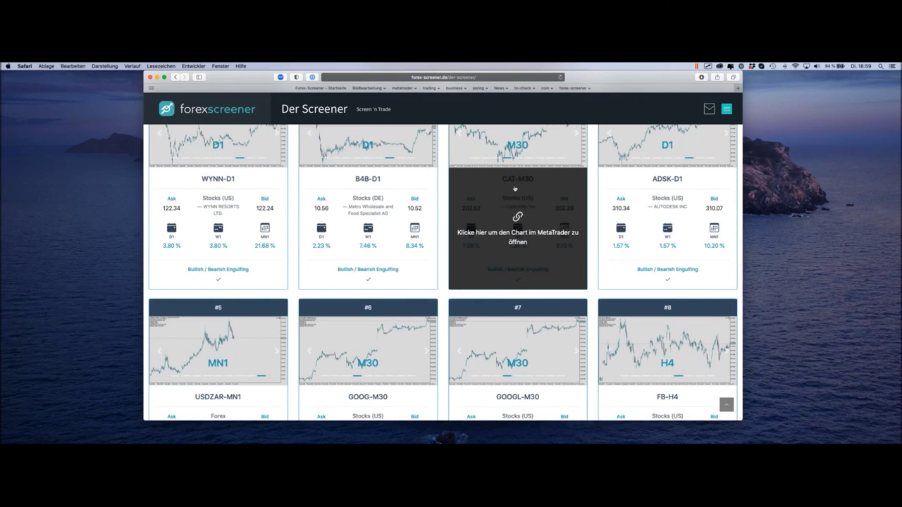
scroll(515, 189, up, 3)
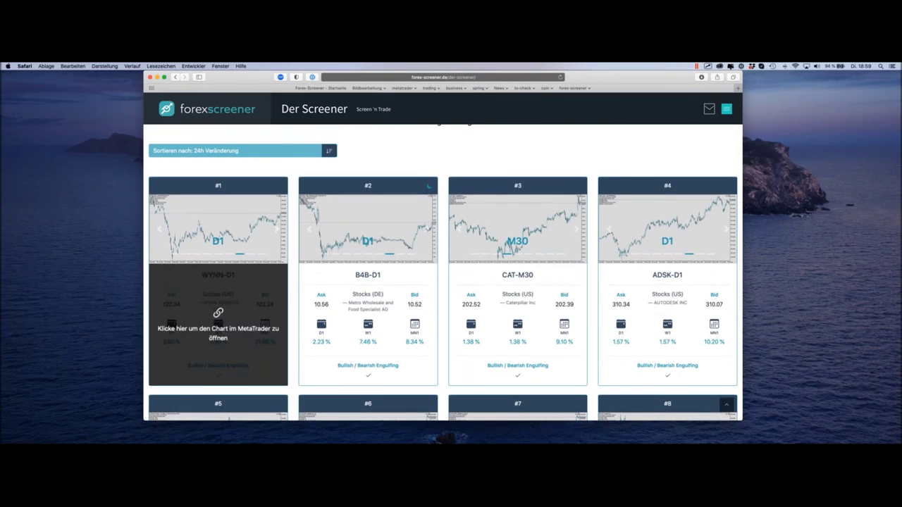
click(218, 324)
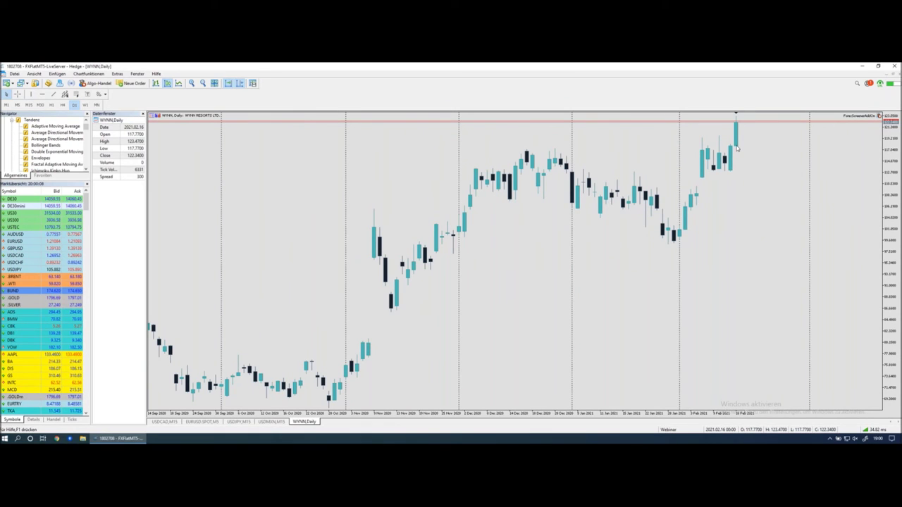
Check the active Bullishes Engulfing filter in the Safari screener, and examine the latest candles on the WYNN daily chart in MetaTrader.
key(ctrl+Left)
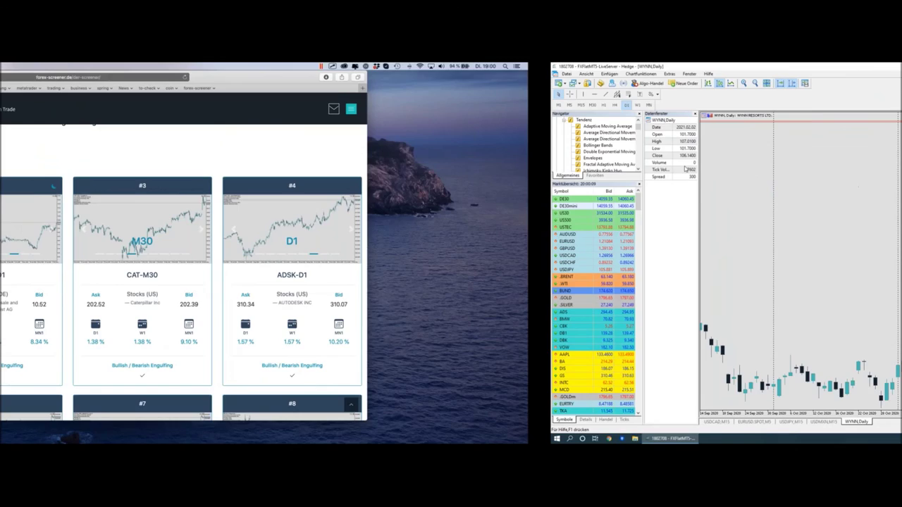
scroll(377, 198, up, 1)
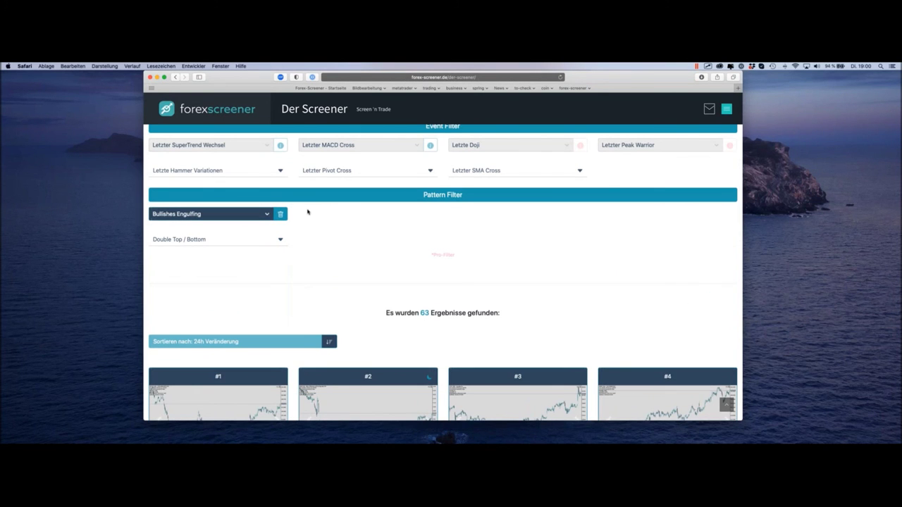
key(ctrl+Right)
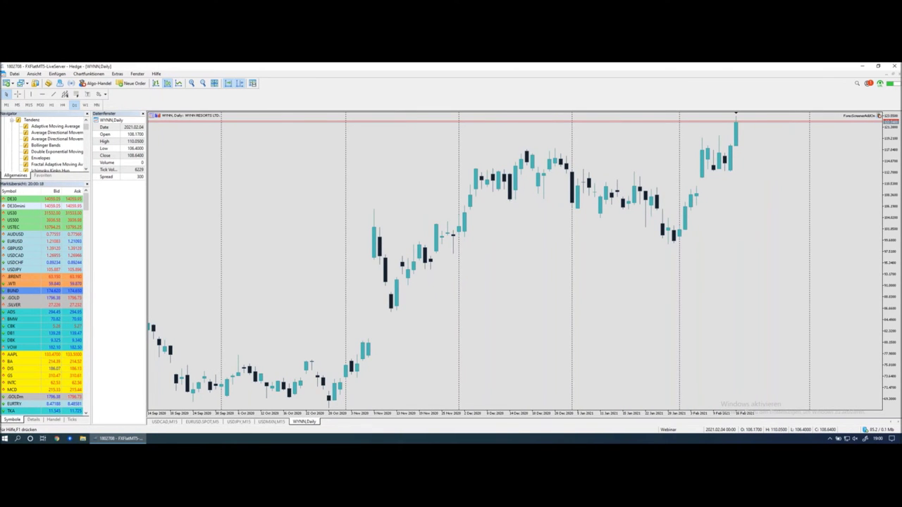
middle_click(731, 174)
middle_click(731, 148)
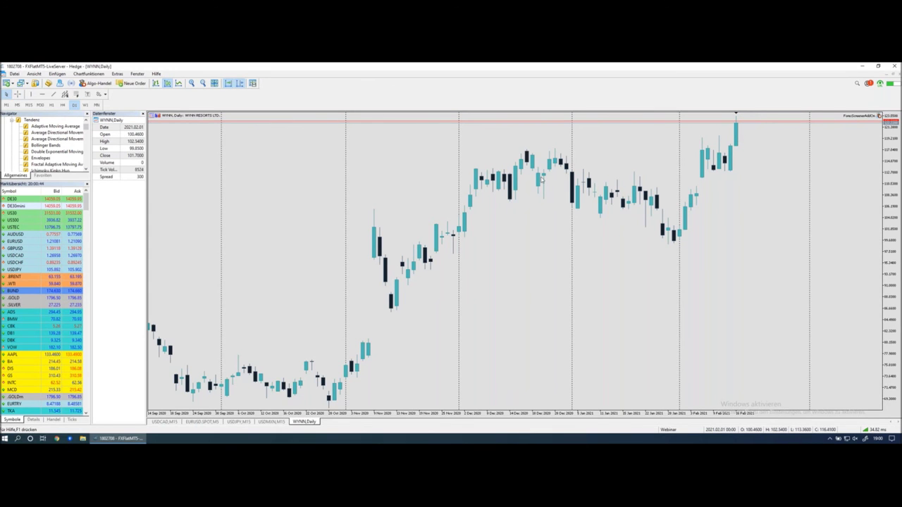
Switch back to the Safari screener, change the engulfing filter to Bearishes Engulfing and open the DRI-MN1 chart in MetaTrader.
key(ctrl+Left)
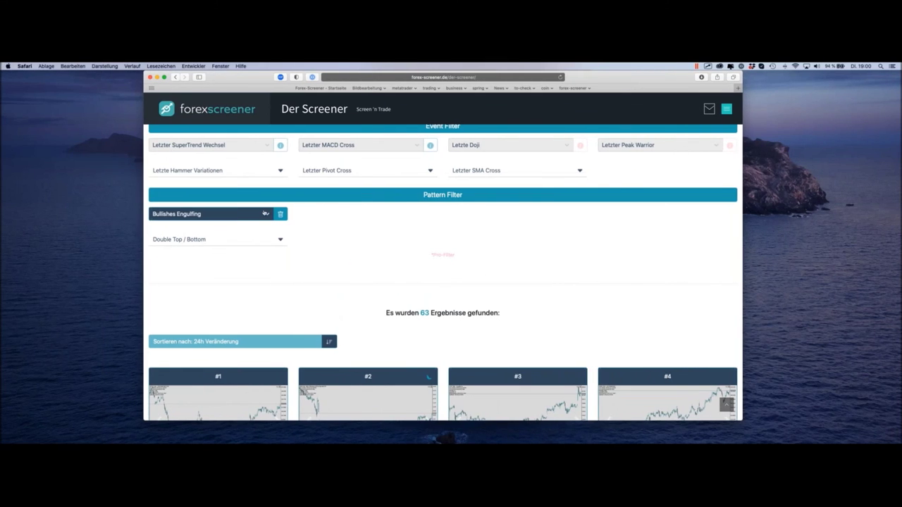
click(265, 213)
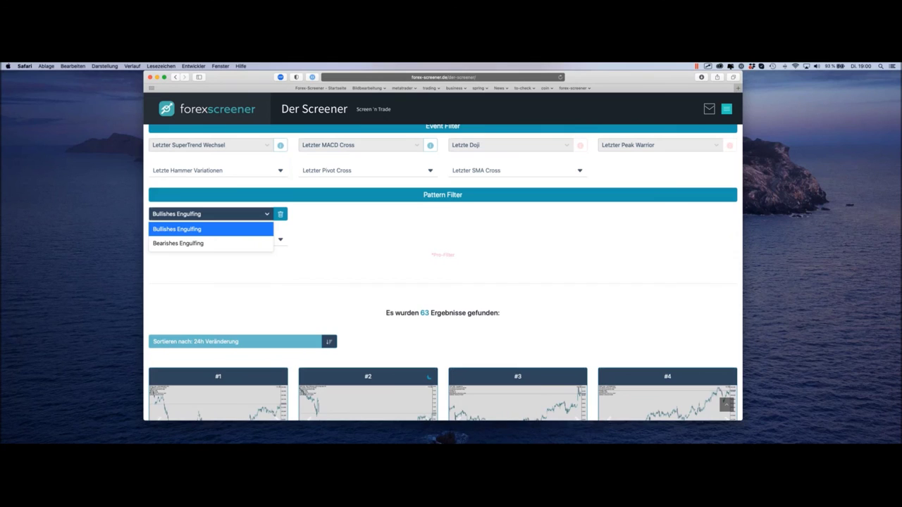
scroll(442, 282, down, 5)
click(368, 310)
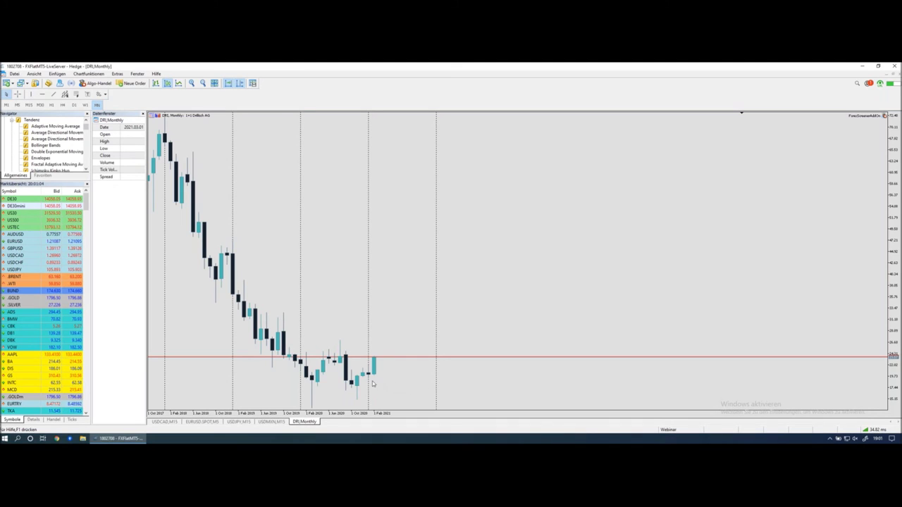
mouse_move(368, 377)
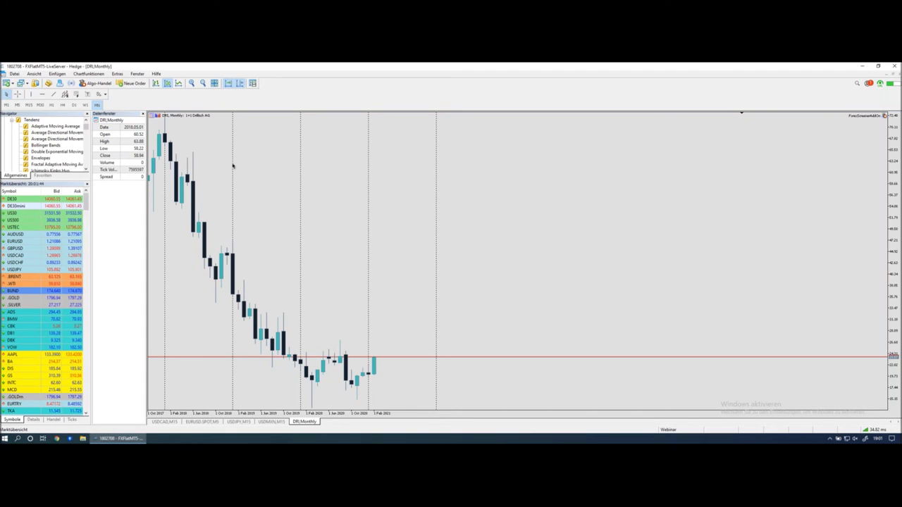
Return to the Safari screener and clear the Bearishes Engulfing filter.
key(ctrl+Left)
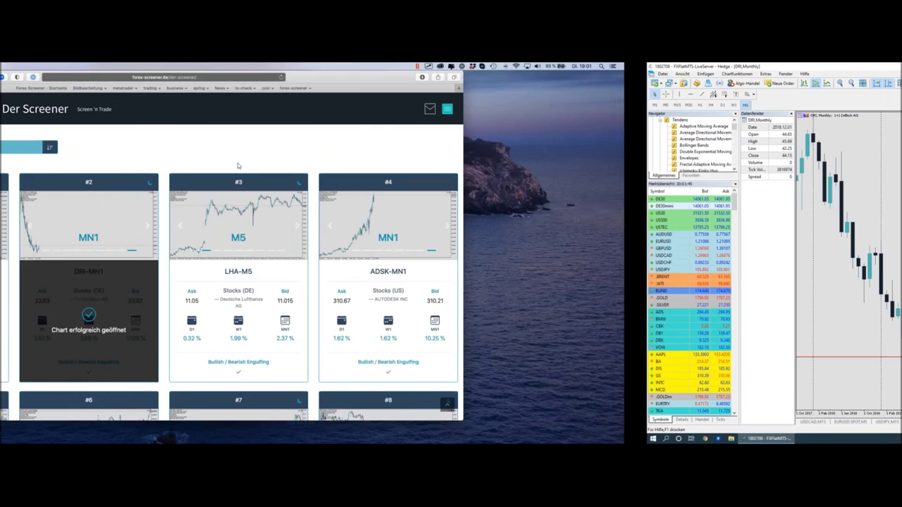
scroll(448, 156, up, 5)
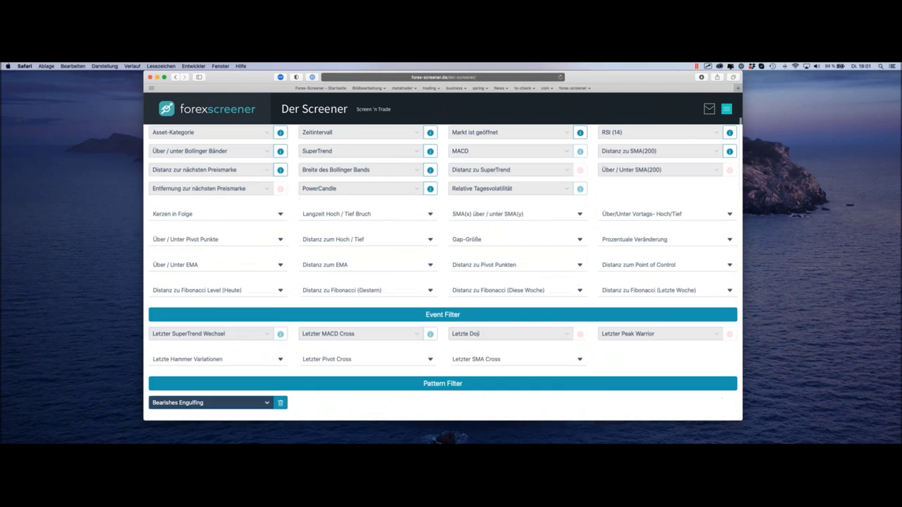
scroll(289, 339, down, 3)
click(280, 335)
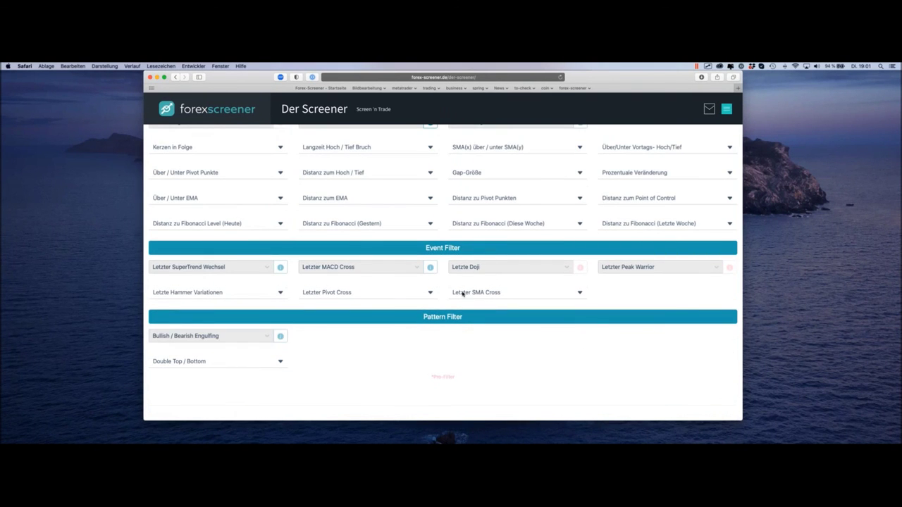
Expand Distanz zu Pivot Punkten, set Distanz zum S2 to Distanz < 0.1% and browse the resulting charts.
scroll(461, 295, up, 2)
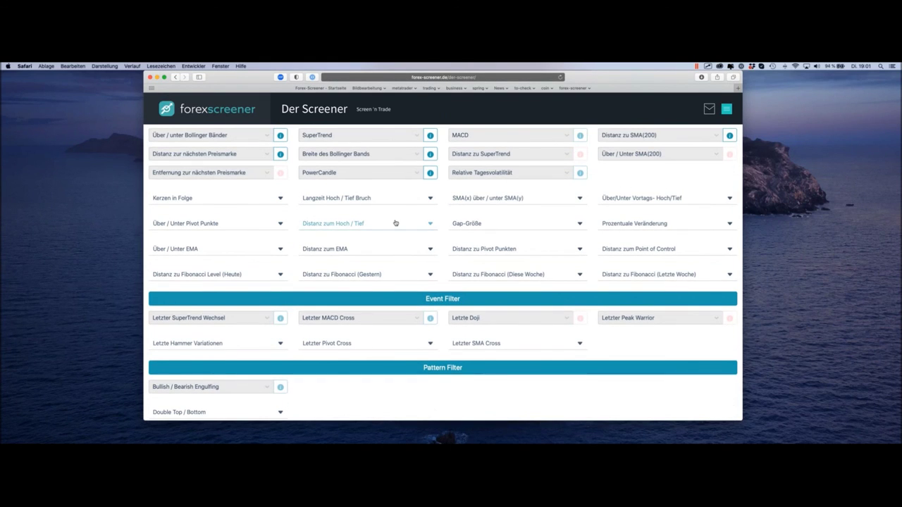
click(536, 249)
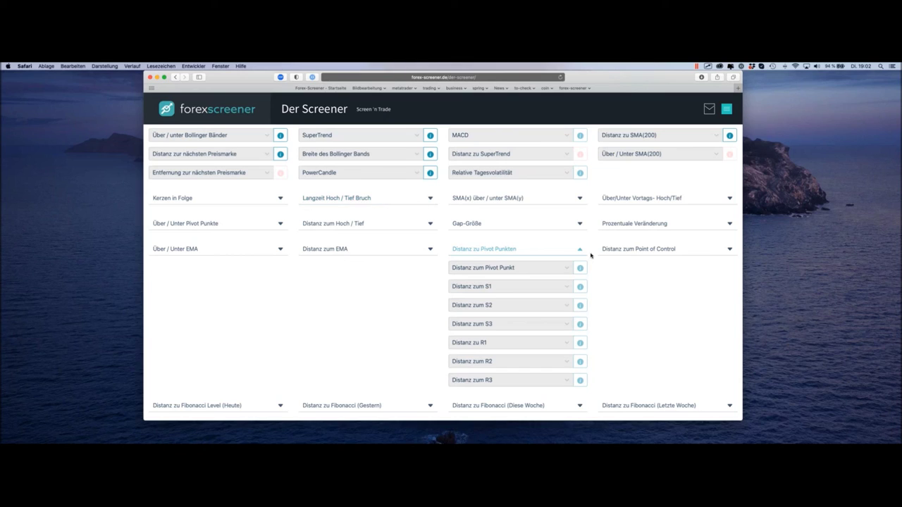
click(511, 308)
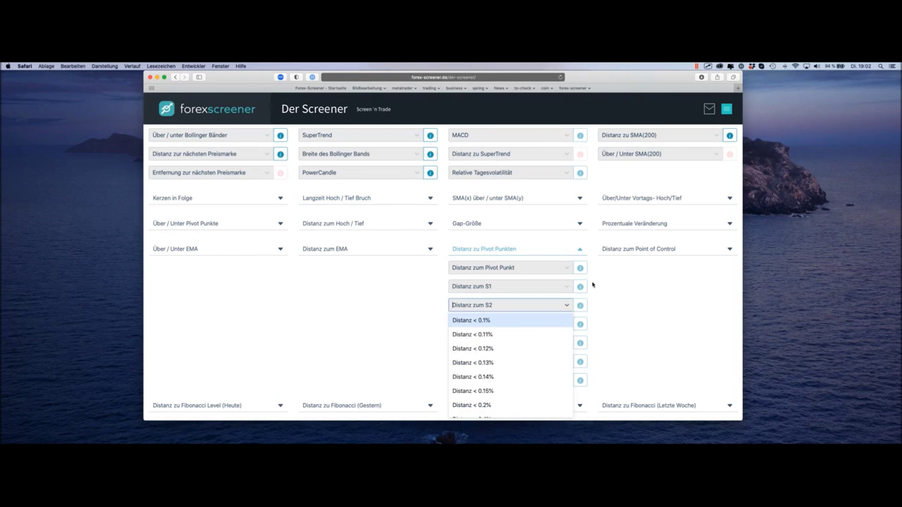
click(487, 312)
click(512, 310)
click(507, 318)
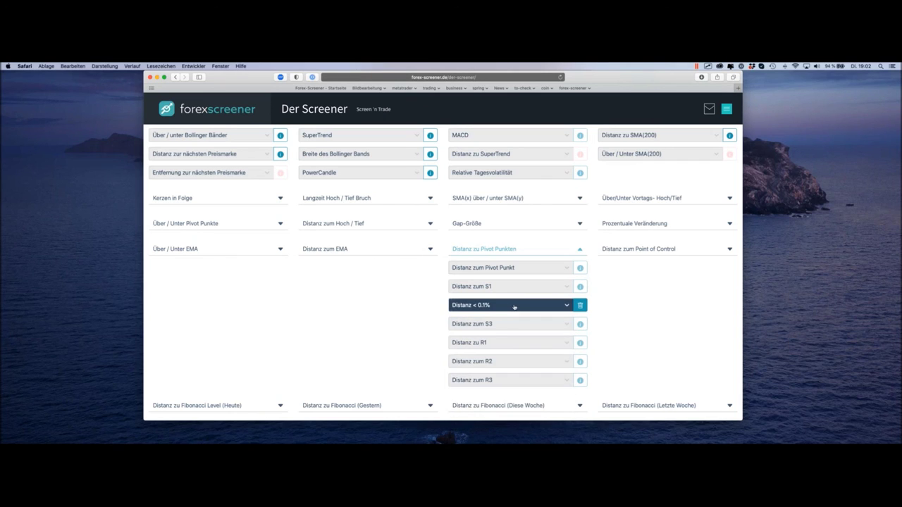
scroll(550, 280, down, 15)
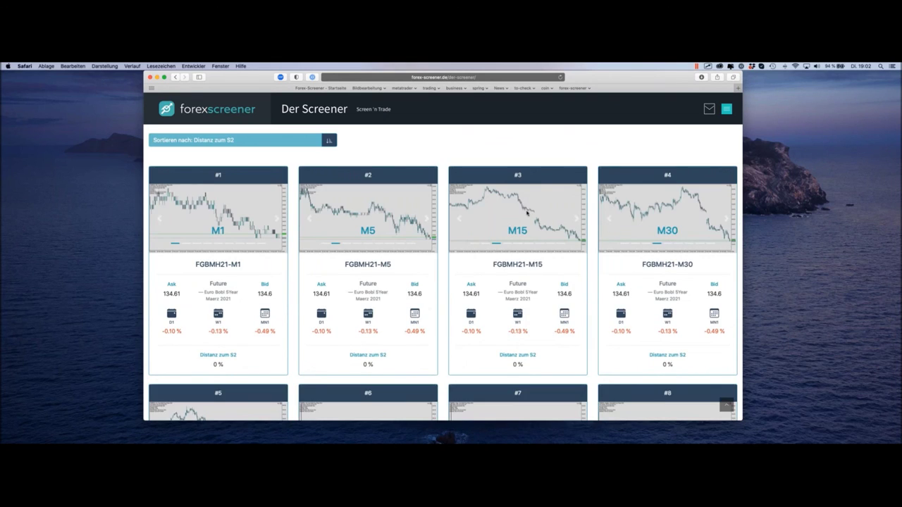
scroll(527, 211, down, 4)
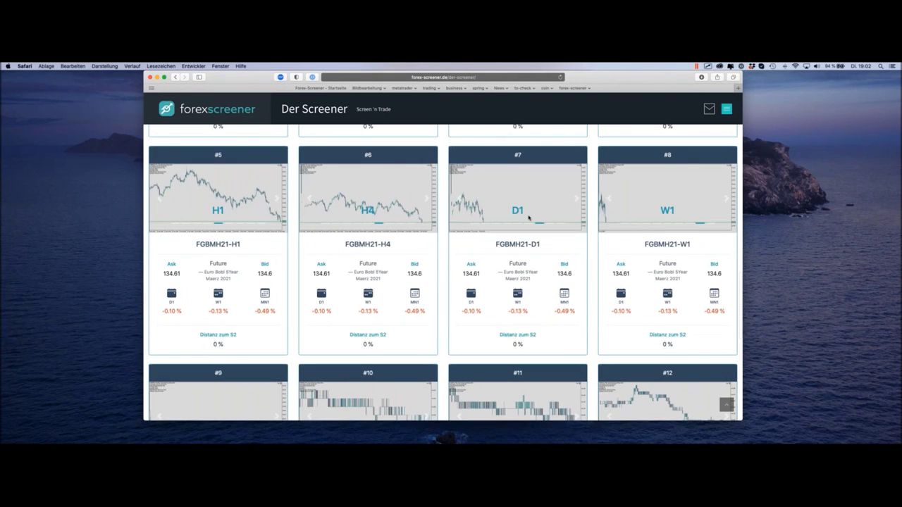
scroll(528, 217, down, 10)
scroll(520, 262, up, 15)
scroll(443, 273, up, 1)
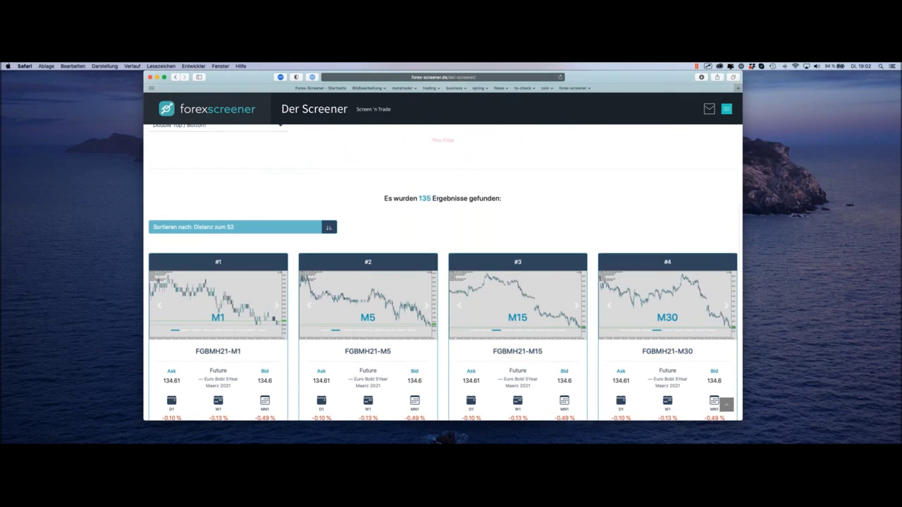
Limit the asset category filter to Forex.
scroll(331, 199, up, 10)
scroll(331, 215, up, 5)
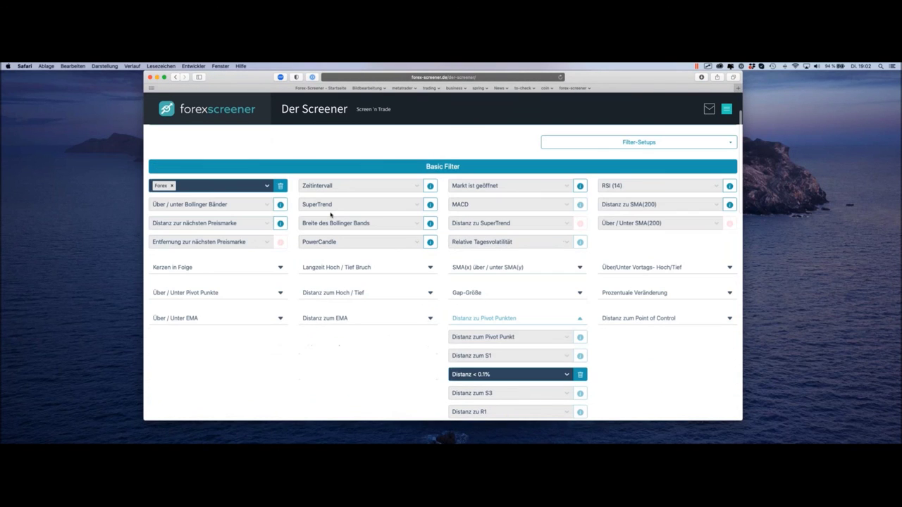
click(171, 186)
scroll(212, 282, down, 3)
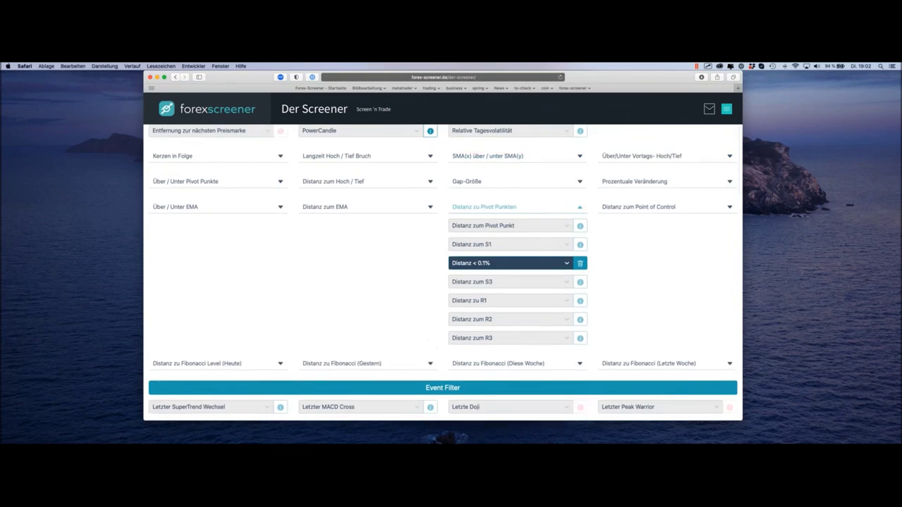
scroll(211, 282, up, 3)
click(200, 189)
click(183, 236)
scroll(420, 235, down, 10)
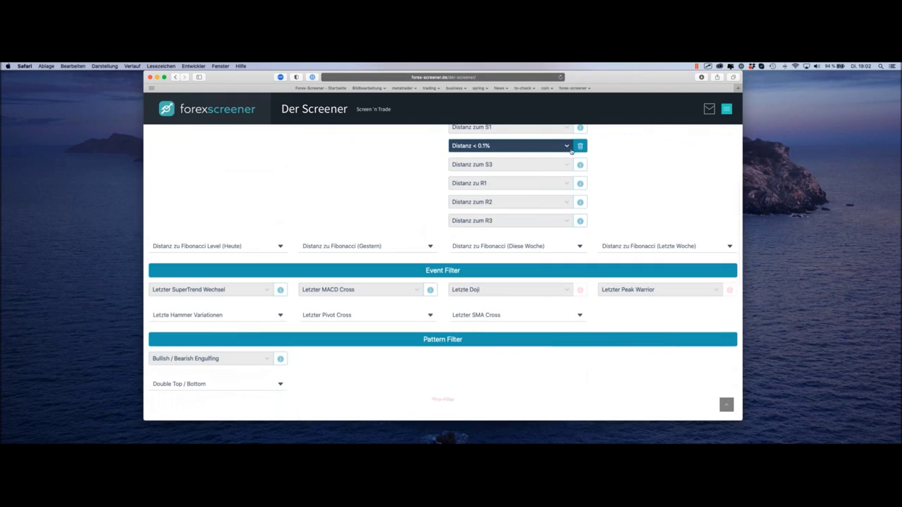
Clear the Distanz zum S2 filter and set Distanz zum R2 to Distanz < 0.1%.
click(580, 146)
click(508, 202)
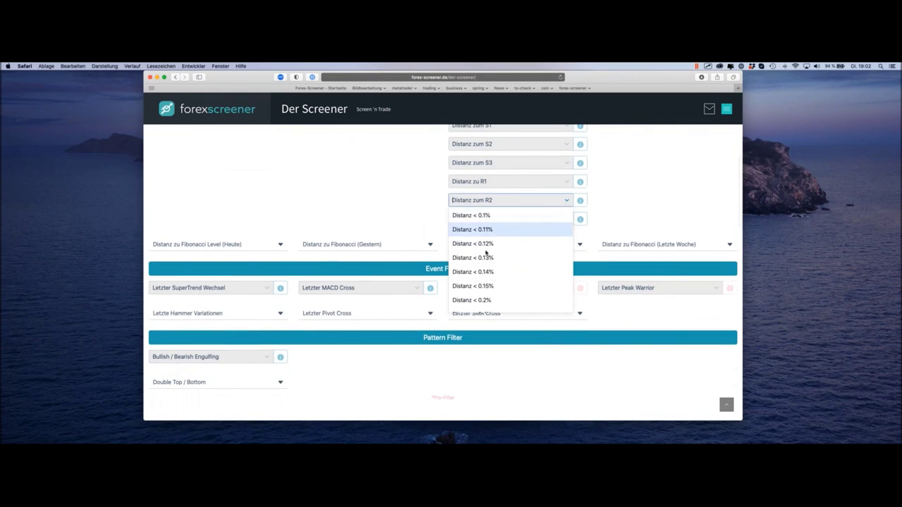
click(501, 214)
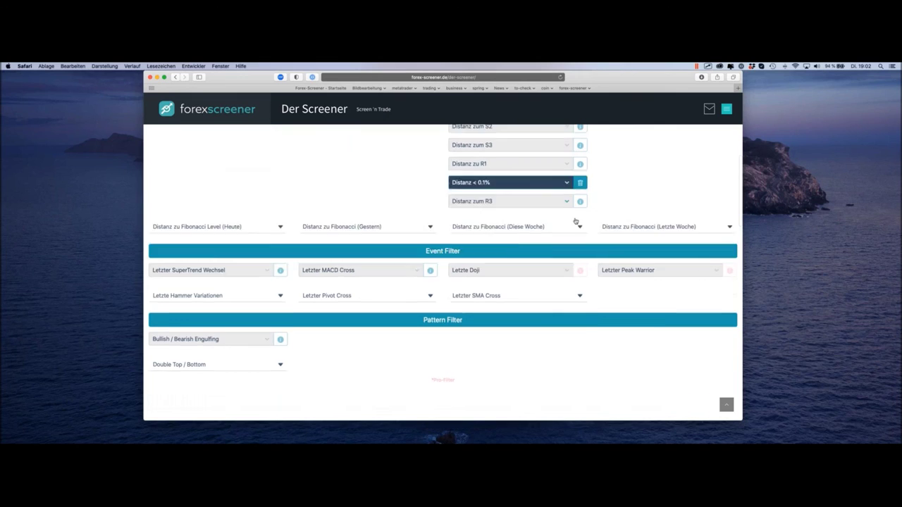
Open the USDSGD-M5 result in MetaTrader, and show more candles and a wider price range with the surrounding pivot levels.
scroll(444, 160, down, 2)
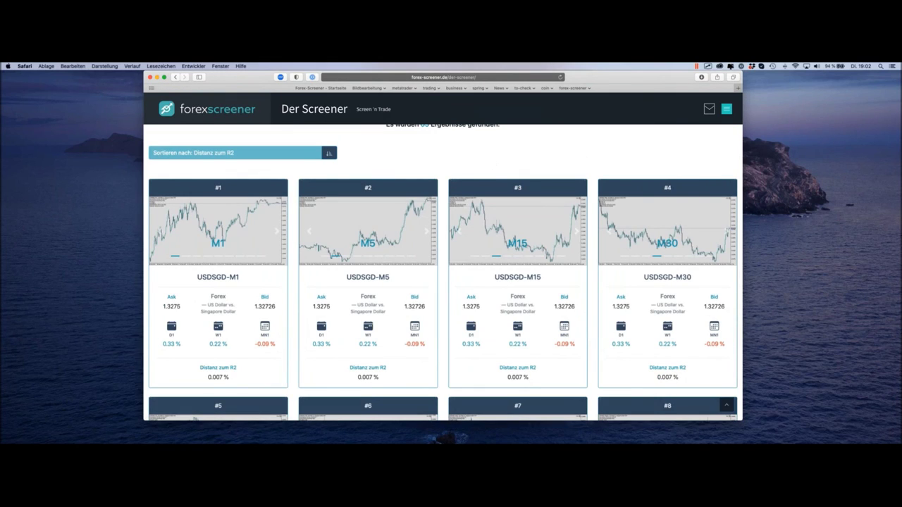
click(416, 296)
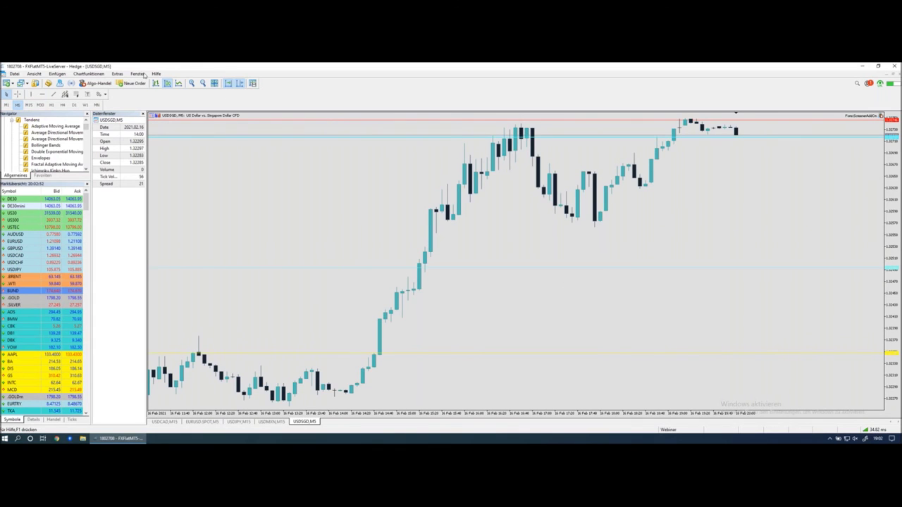
click(204, 84)
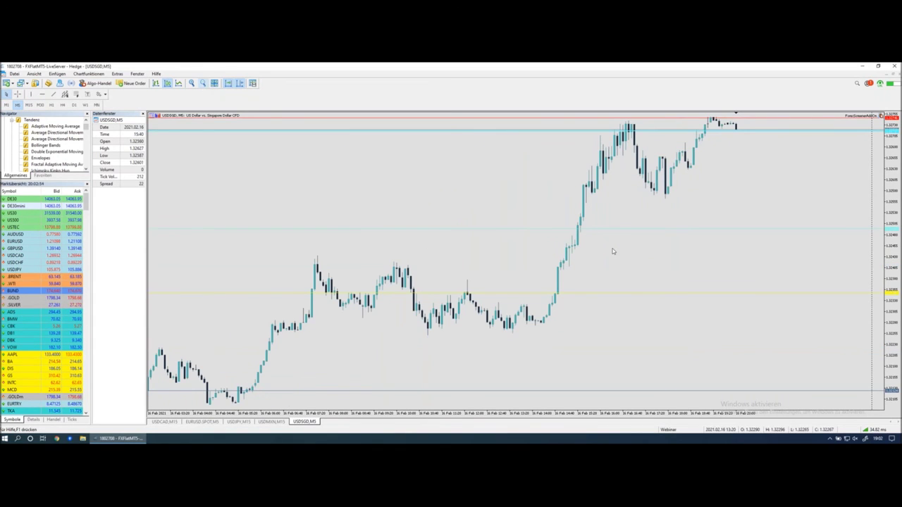
drag(891, 175, 833, 194)
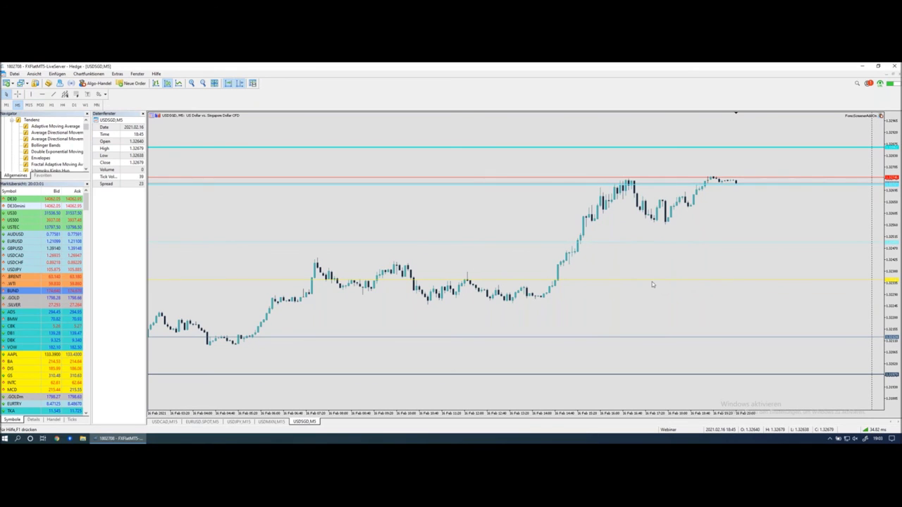
Switch the USDSGD chart to M15, and point out the upper cyan pivot line, the two recent highs and the low between them.
click(28, 104)
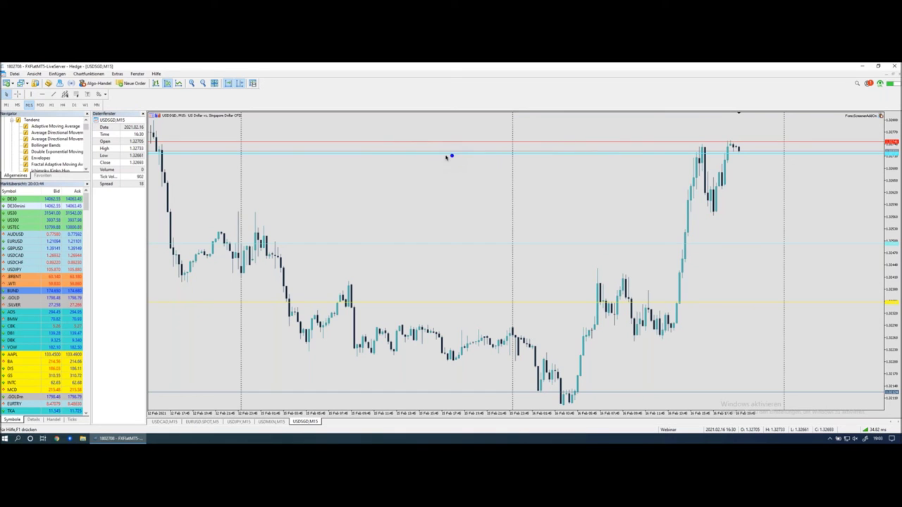
double_click(507, 153)
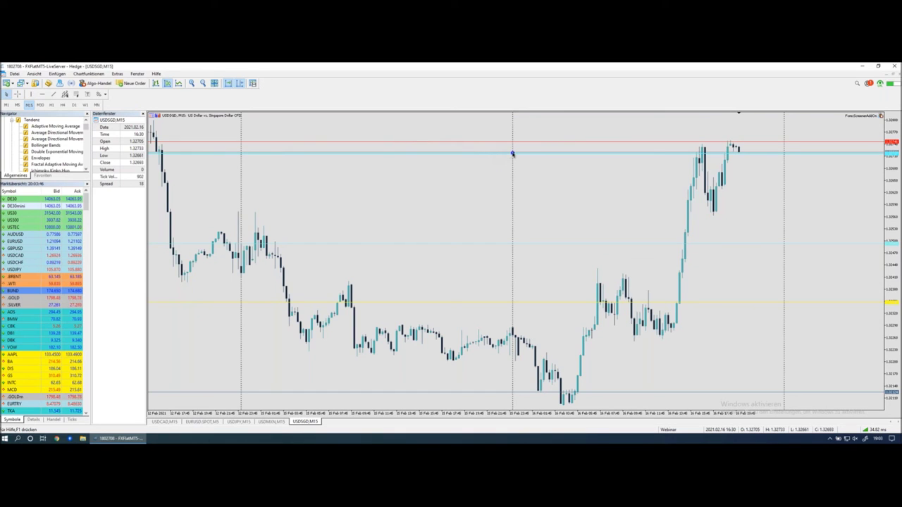
drag(512, 153, 764, 154)
mouse_move(702, 154)
mouse_down()
mouse_move(711, 190)
mouse_move(726, 151)
mouse_up()
click(712, 218)
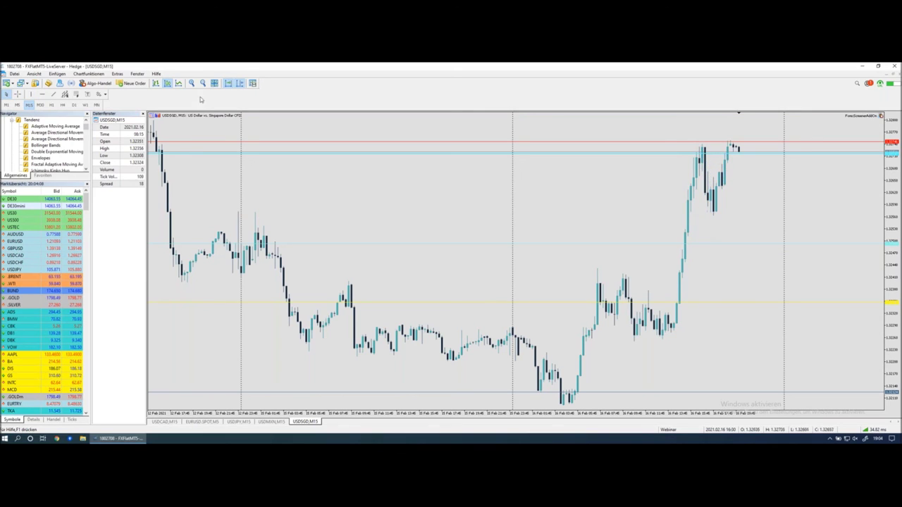
Draw a Fibonacci retracement over the last USDSGD upswing from its low to the recent high, and mark the pullback to the 38.2 level.
click(76, 94)
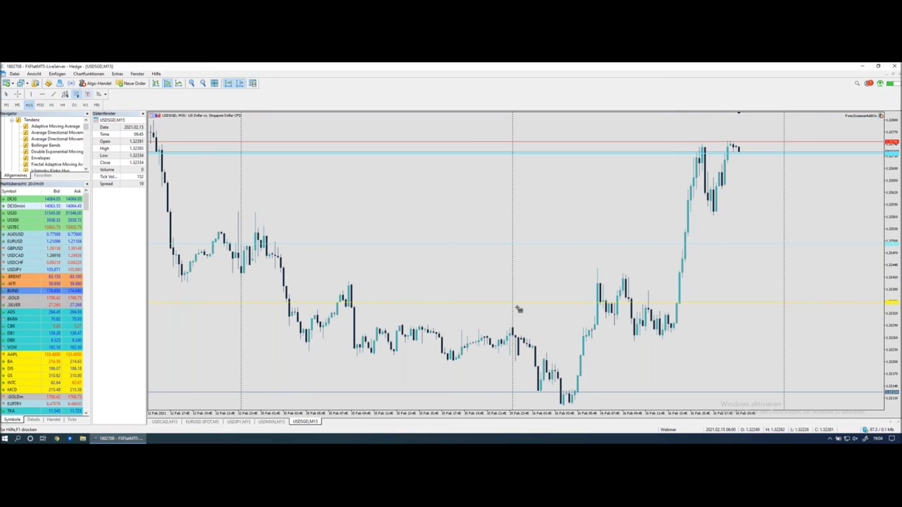
drag(653, 336, 775, 140)
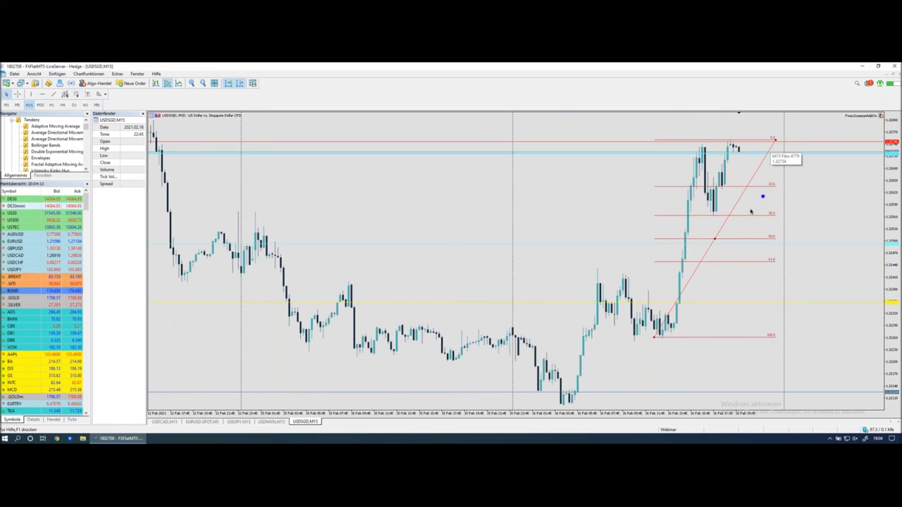
drag(778, 217, 709, 217)
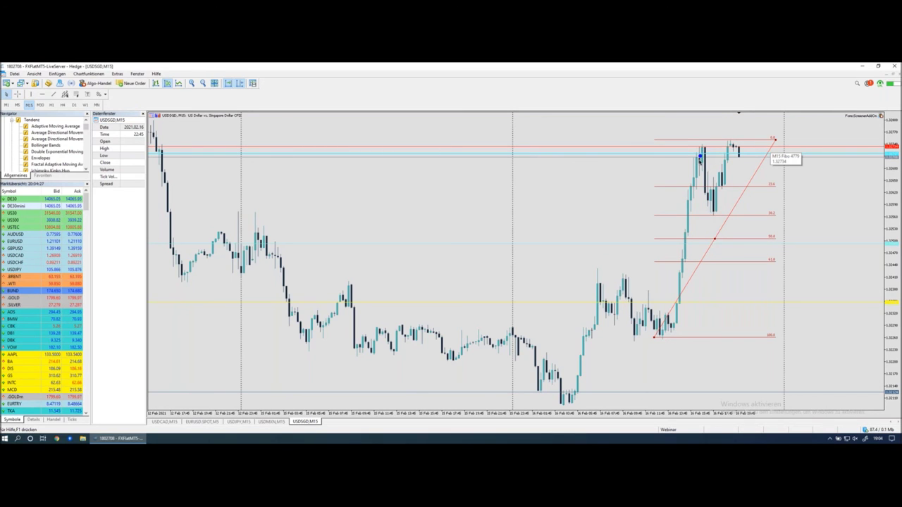
drag(702, 150, 713, 213)
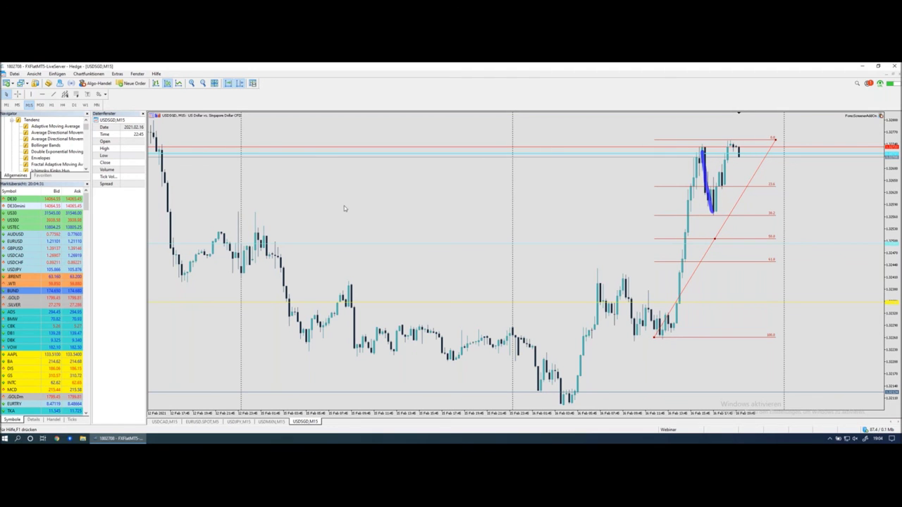
Return to the Safari screener, clear the Distanz zum R2 filter and collapse the Distanz zu Pivot Punkten group.
key(ctrl+Left)
scroll(468, 163, up, 5)
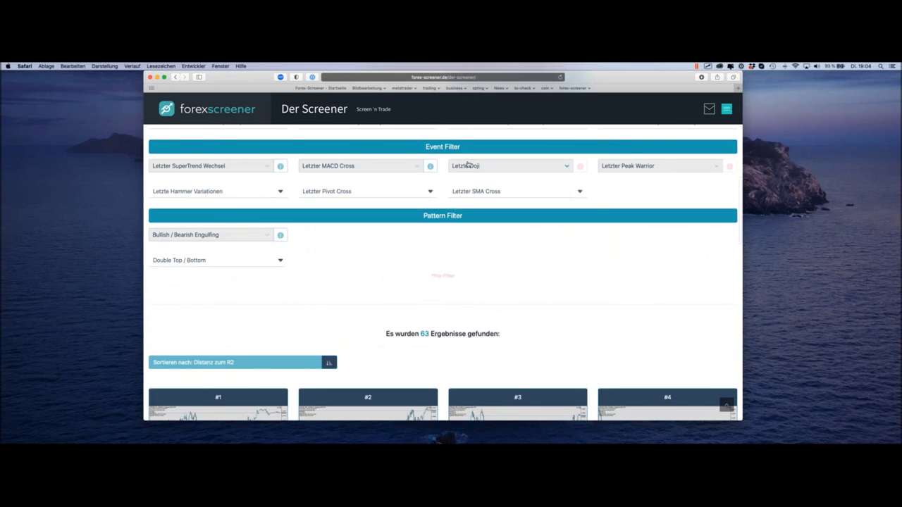
scroll(469, 163, up, 1)
scroll(468, 163, up, 3)
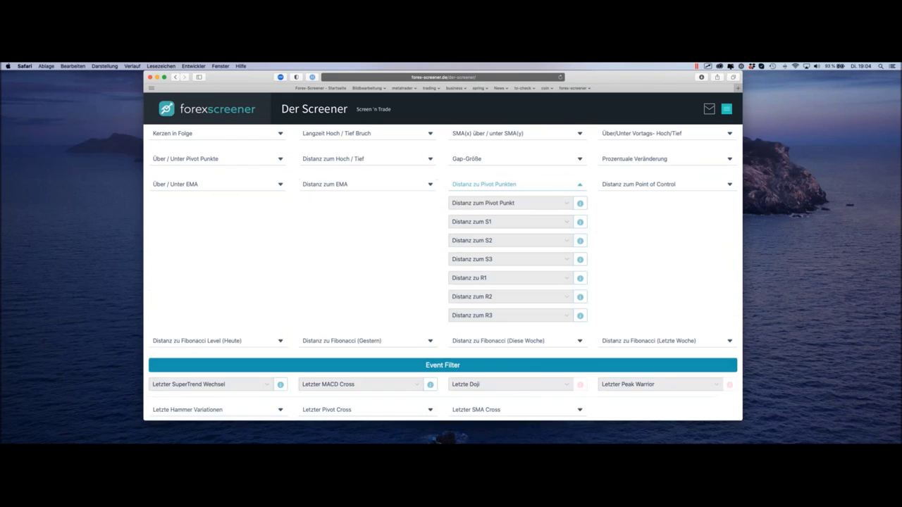
scroll(468, 164, up, 4)
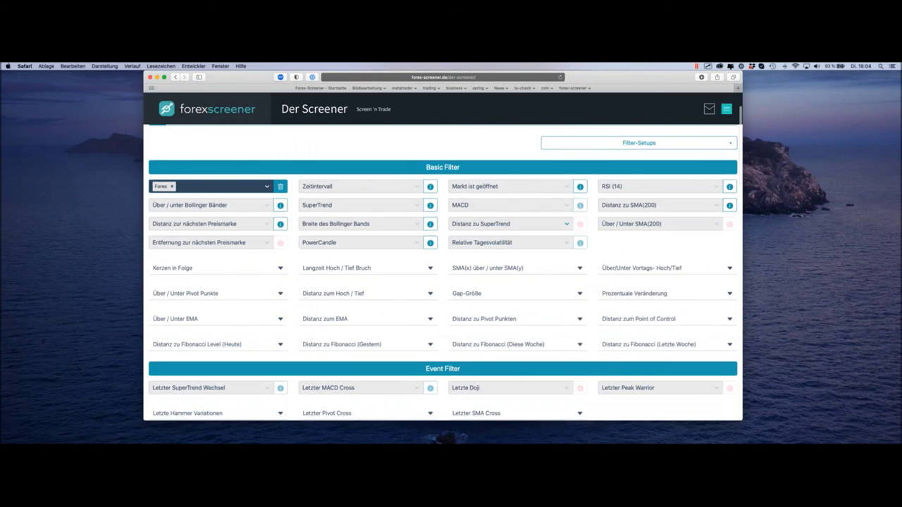
Check the available options of the Distanz zu SMA(200) filter and close the list without choosing one.
click(681, 206)
click(643, 204)
click(603, 206)
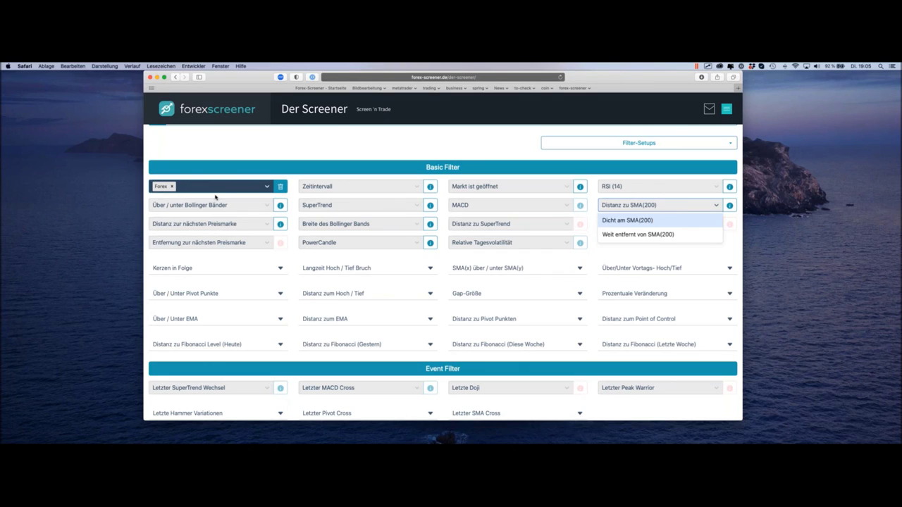
click(696, 206)
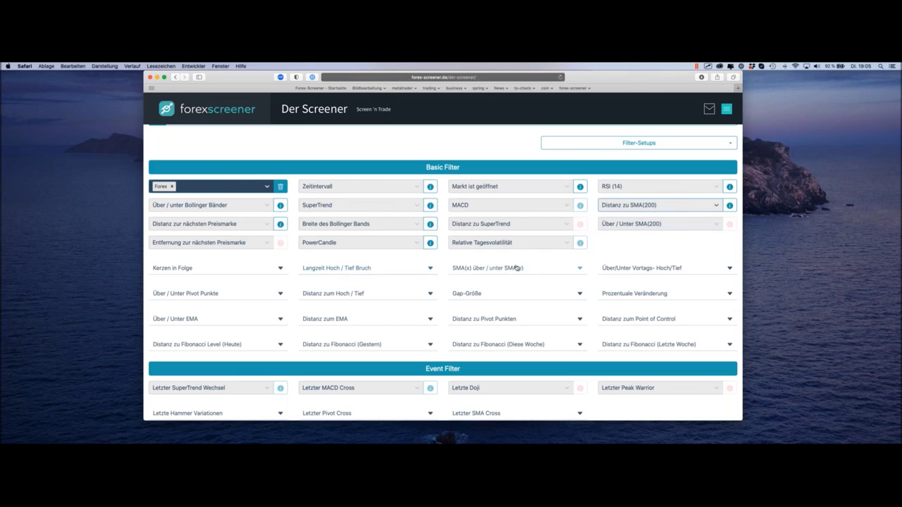
Expand the Distanz zum Hoch / Tief and Distanz zum Point of Control groups to review the filters they offer.
click(336, 294)
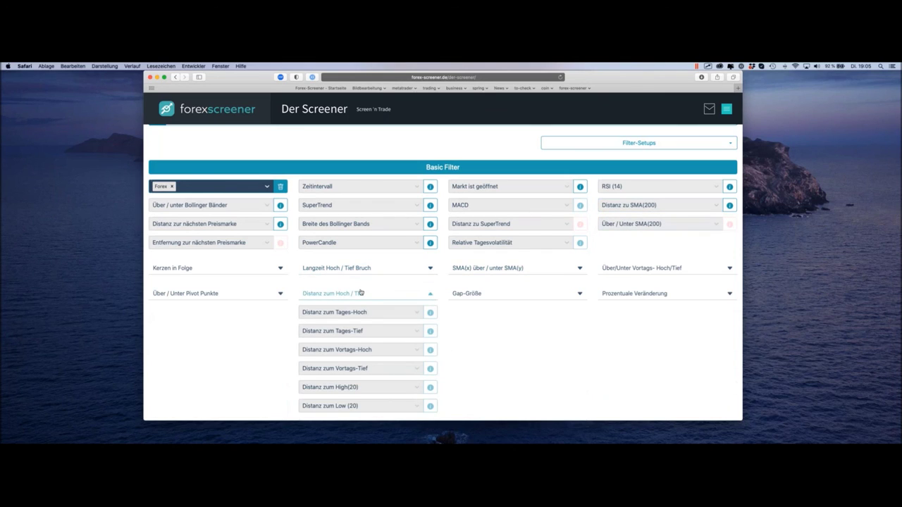
scroll(363, 321, down, 2)
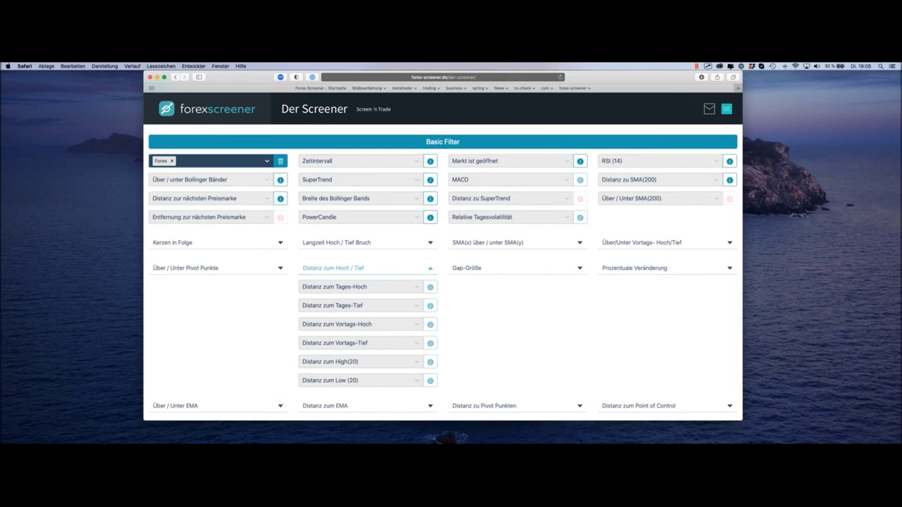
scroll(432, 204, down, 4)
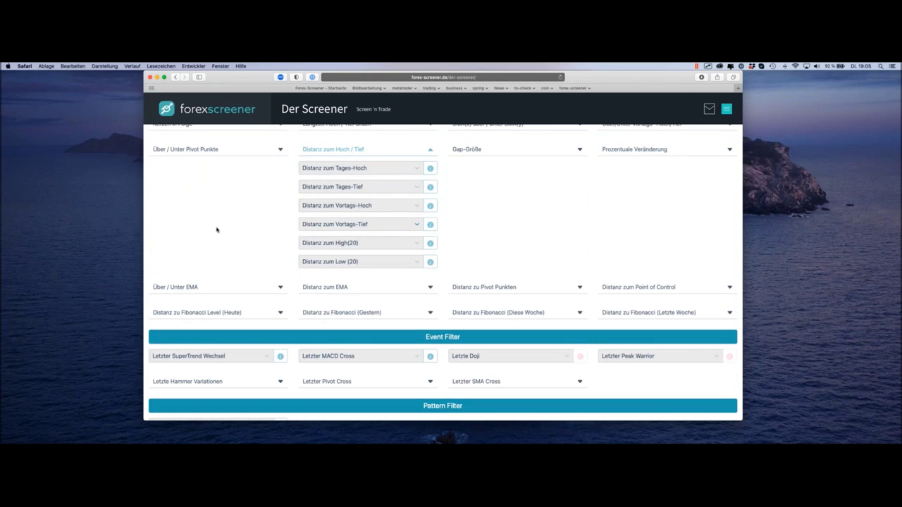
click(668, 287)
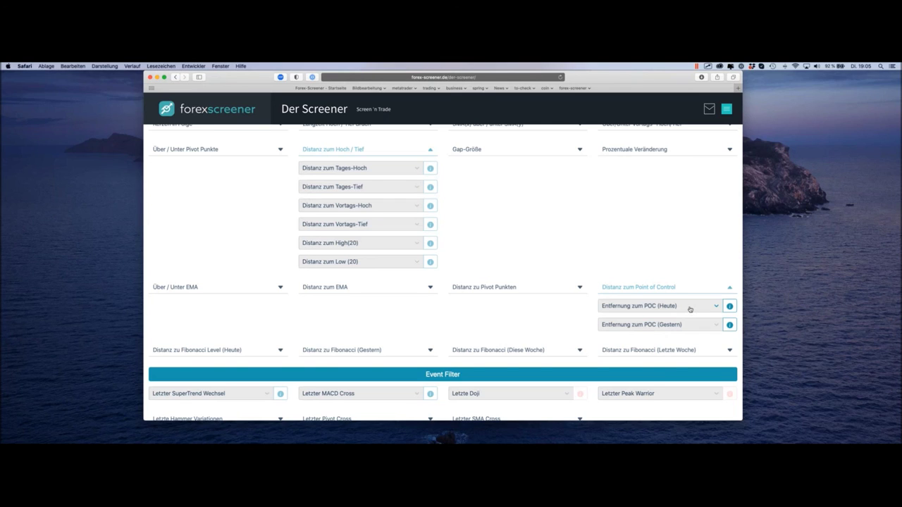
scroll(689, 309, down, 1)
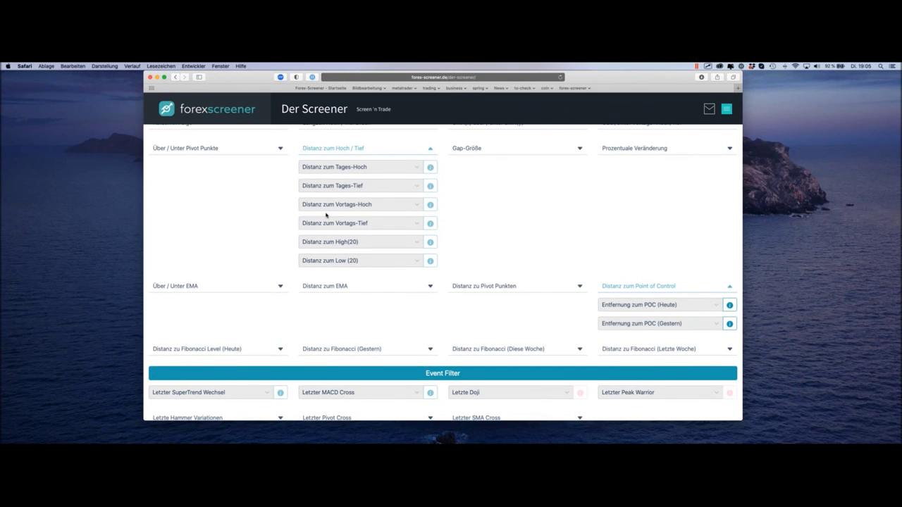
Check the available Filter-Setups and close the list without choosing one.
scroll(327, 215, up, 2)
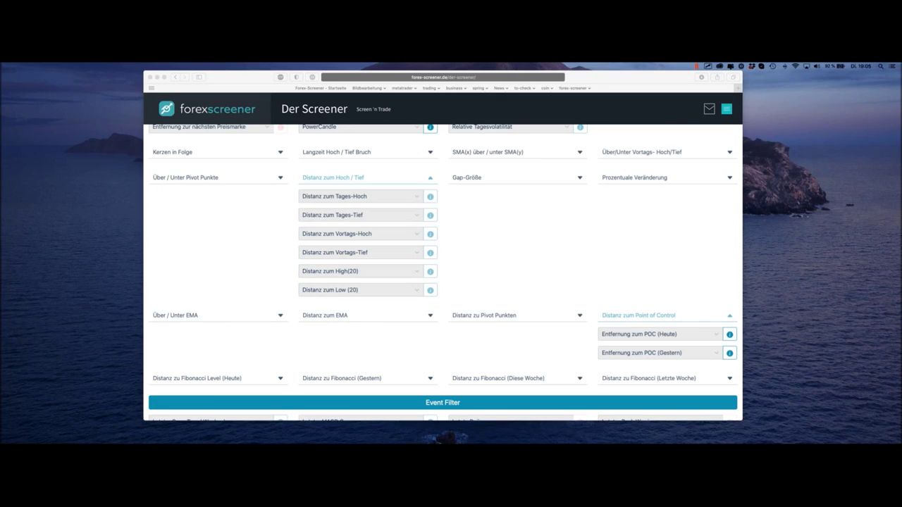
scroll(441, 211, up, 3)
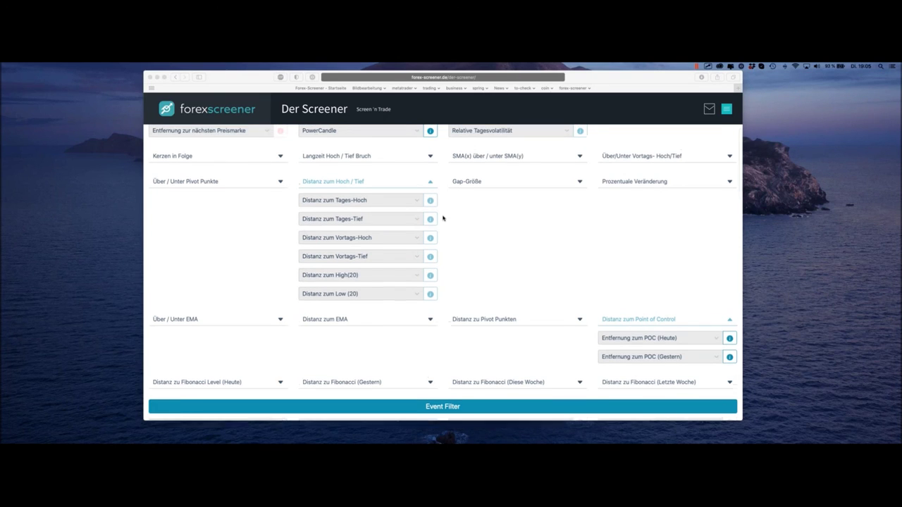
click(440, 208)
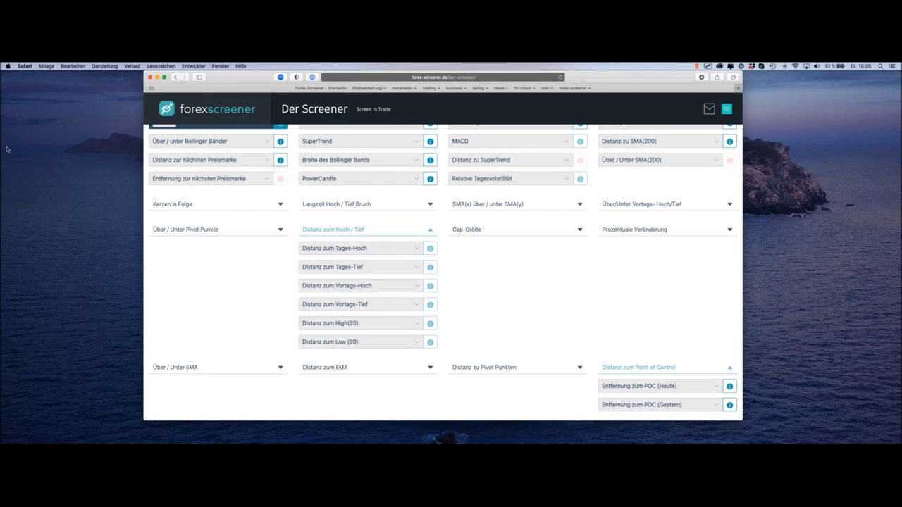
scroll(443, 271, up, 5)
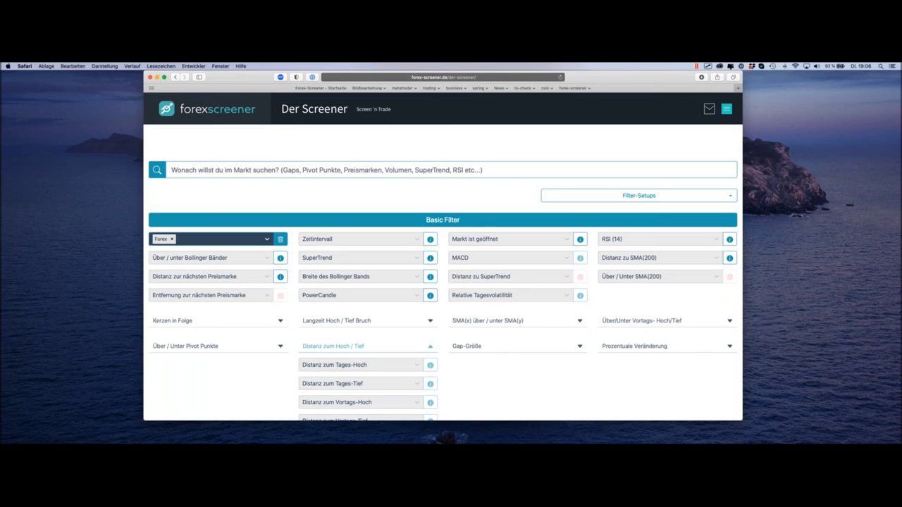
click(638, 196)
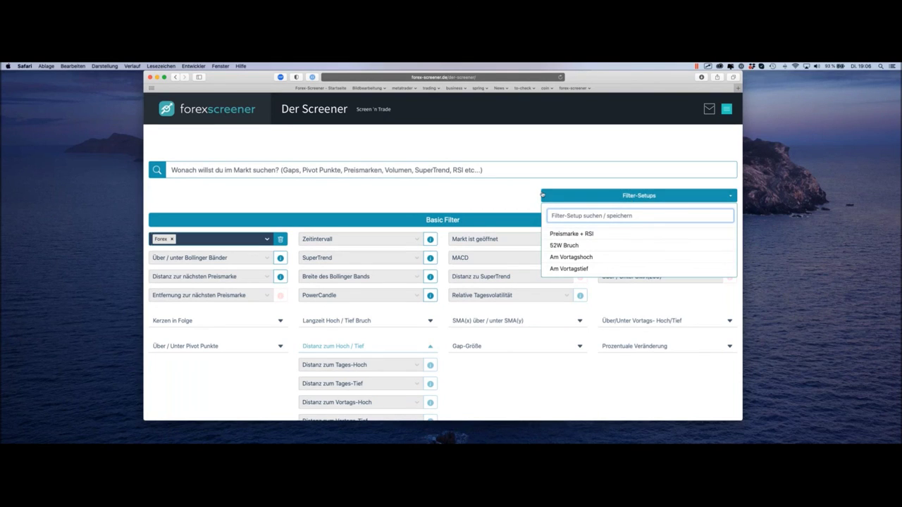
click(491, 201)
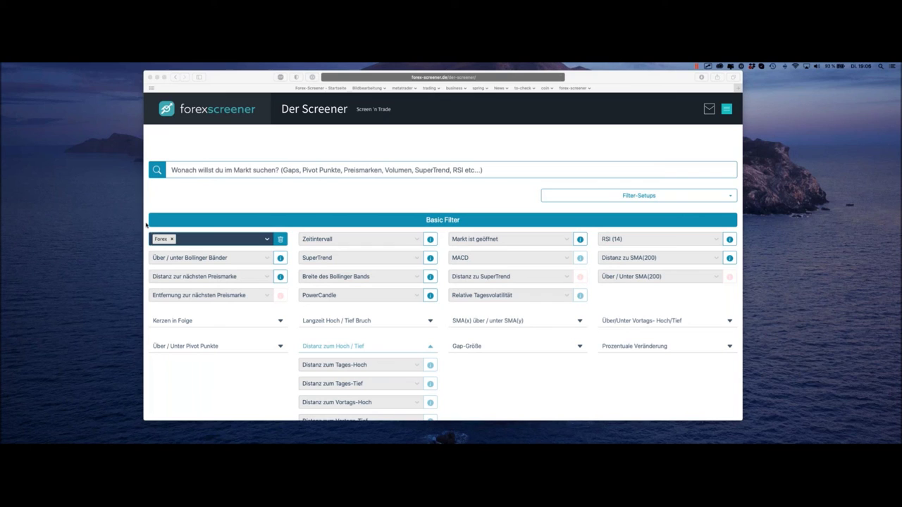
scroll(146, 224, down, 1)
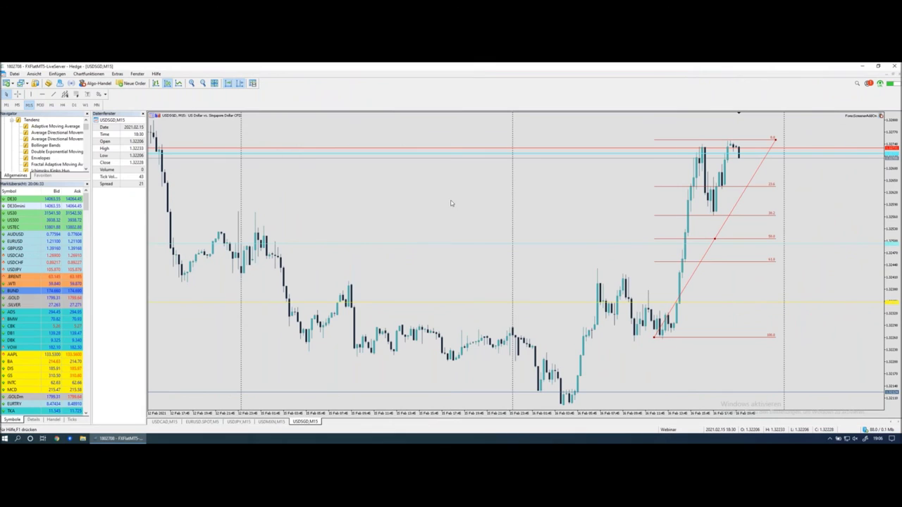
Switch to MetaTrader and review the display options in the USDSGD chart properties, leaving them unchanged.
right_click(451, 200)
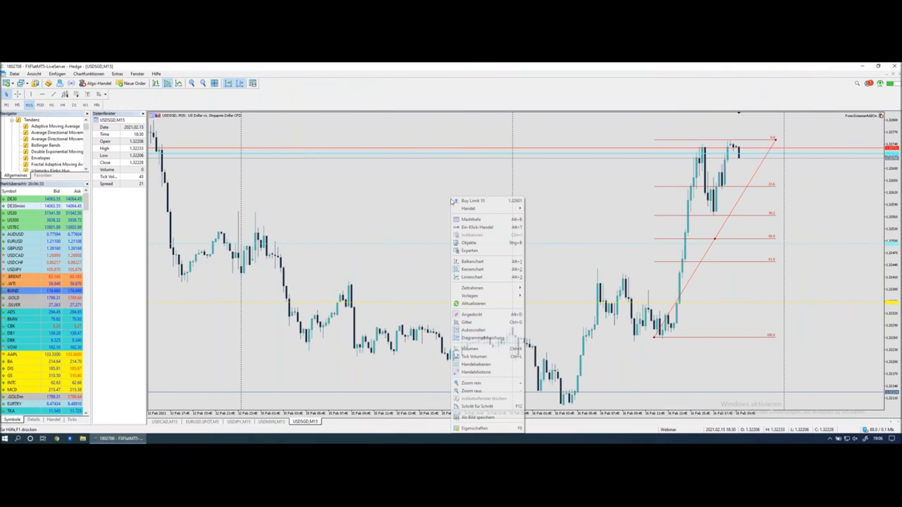
click(474, 427)
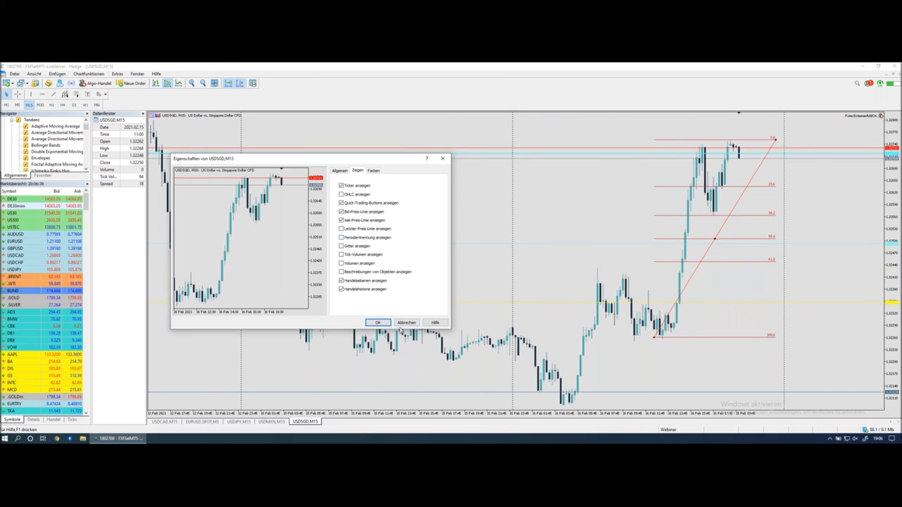
click(406, 323)
right_click(406, 198)
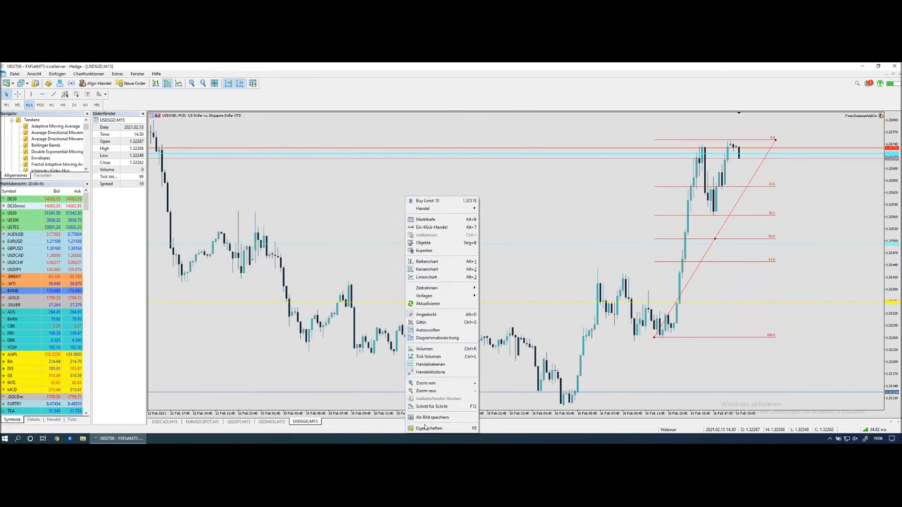
click(427, 427)
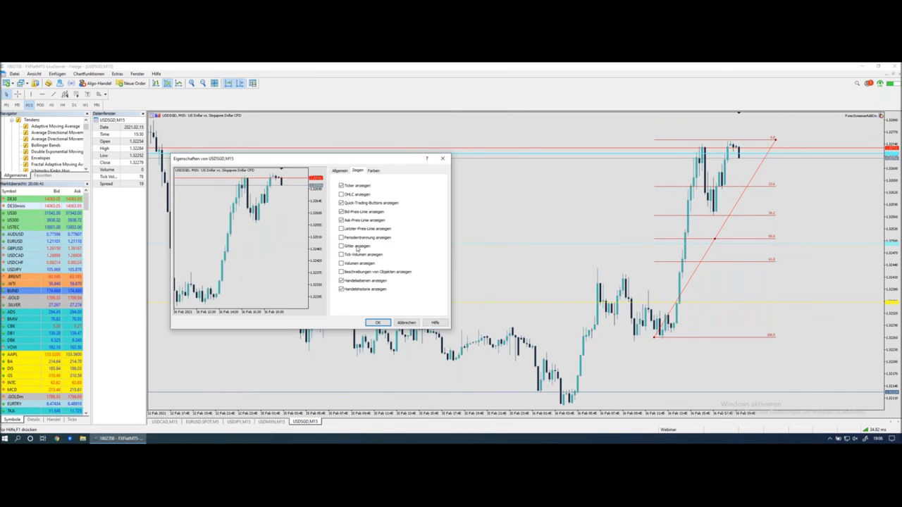
click(377, 322)
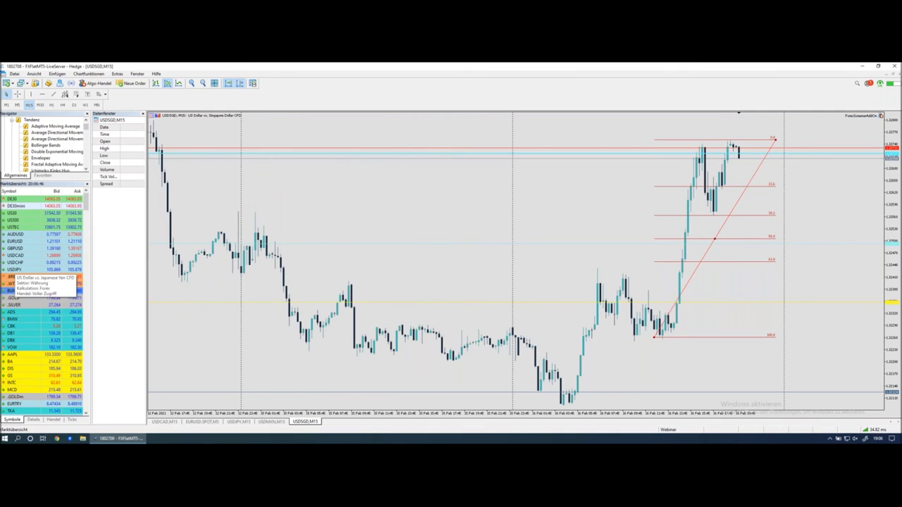
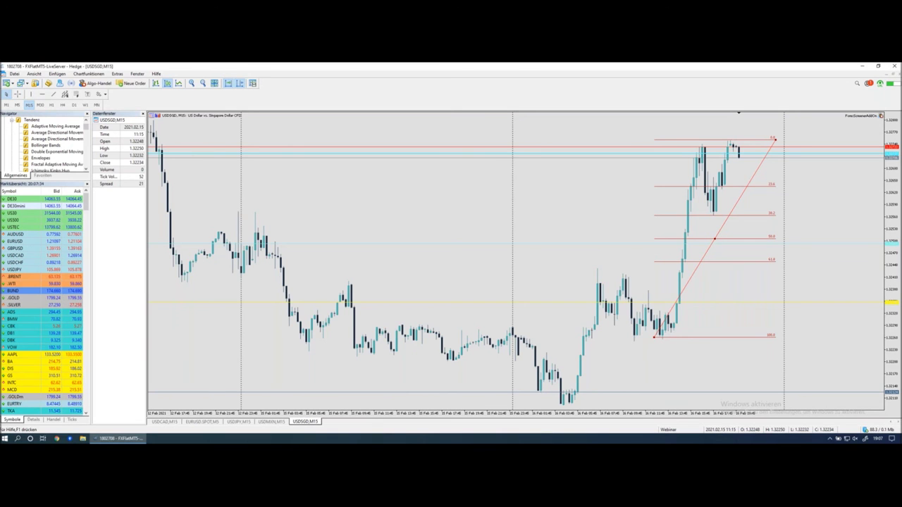
Return to Safari, load the Forex-Screener home page in a new private window and accept all cookies.
key(ctrl+Left)
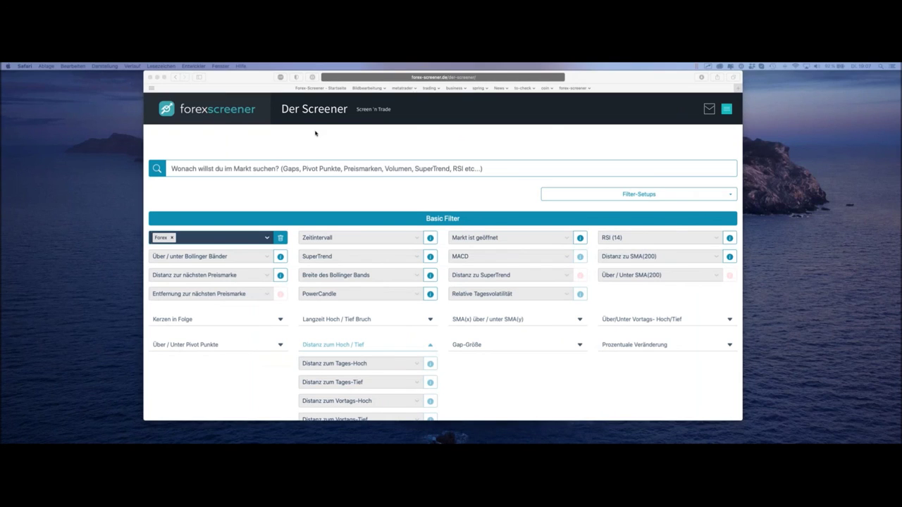
key(super+shift+n)
drag(536, 127, 604, 88)
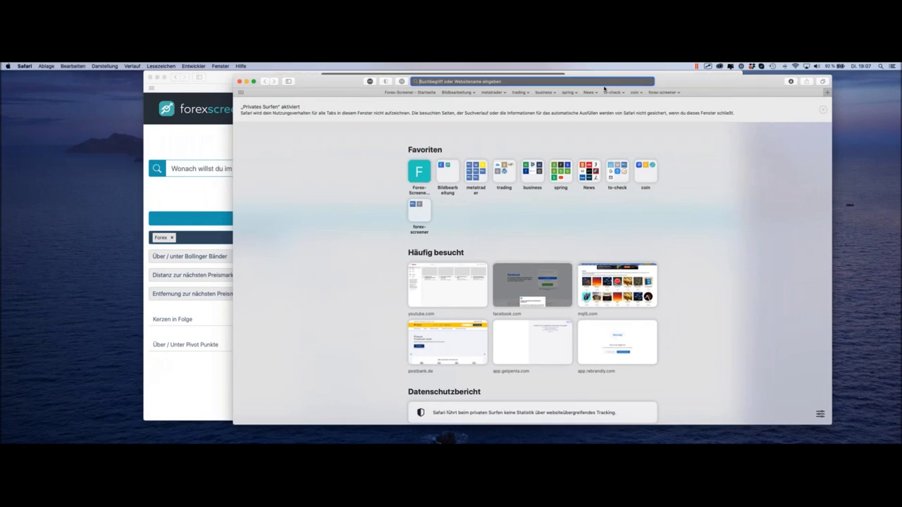
click(411, 92)
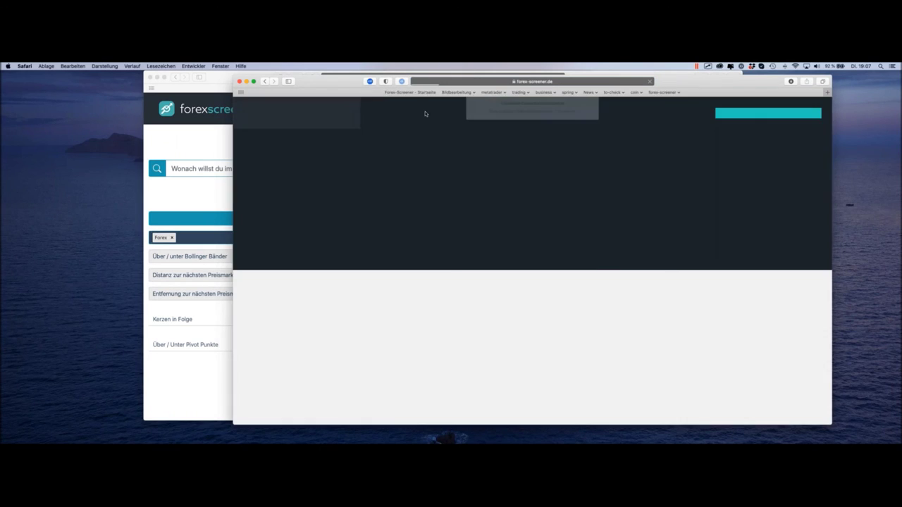
click(535, 164)
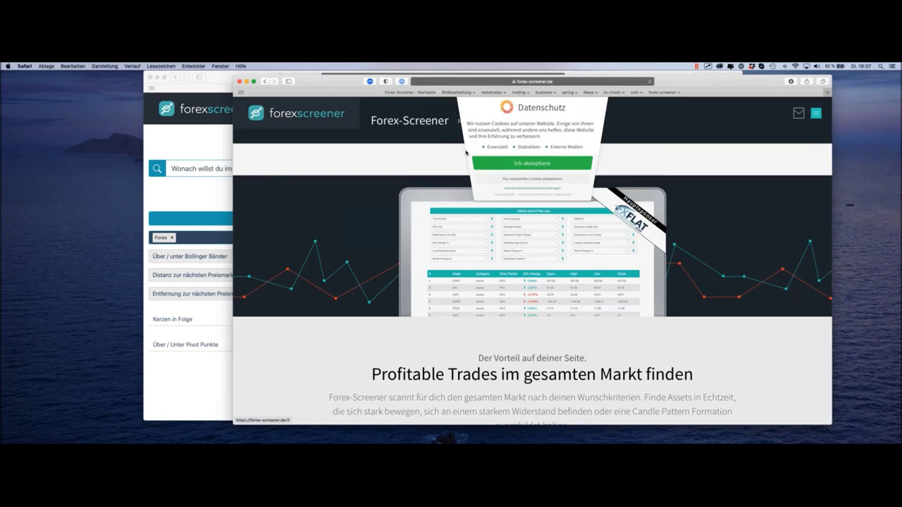
drag(673, 81, 638, 76)
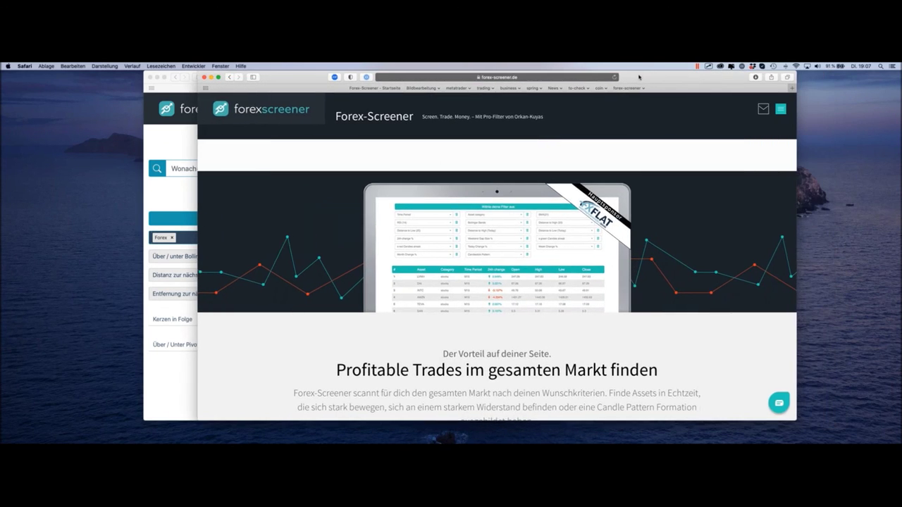
Open the Forex-Screener registration page and choose "Ich bin bei FXFlat oder CapTrader" as the broker.
click(779, 110)
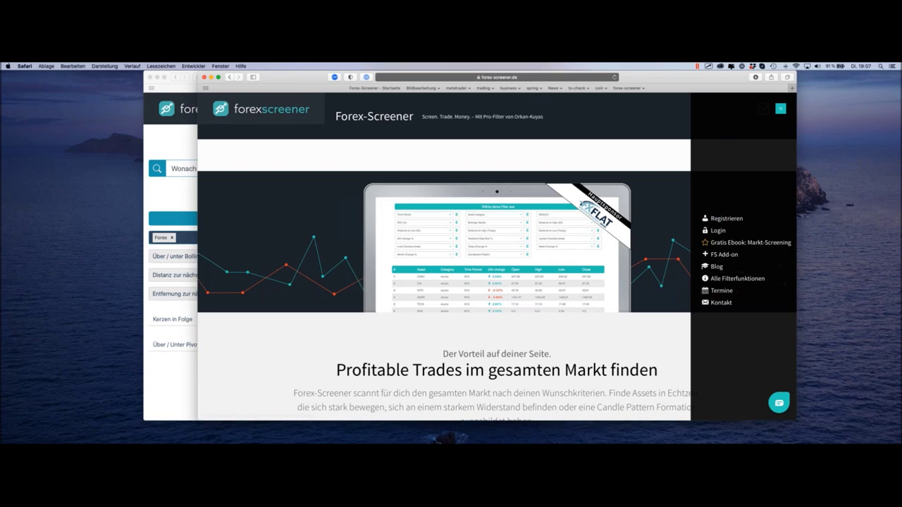
click(726, 218)
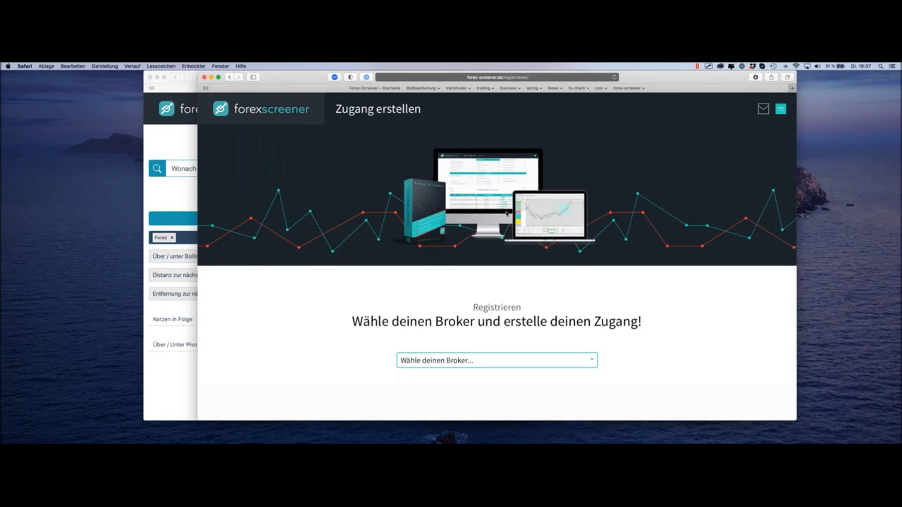
scroll(506, 213, down, 2)
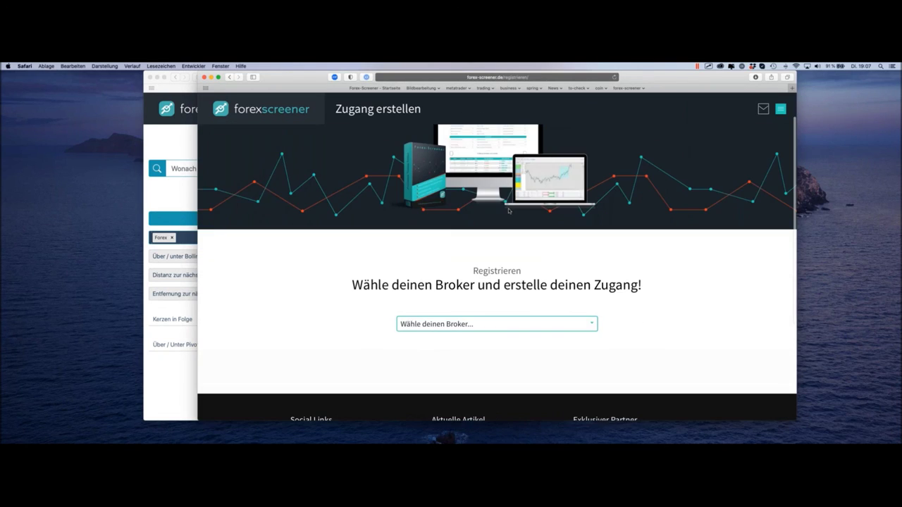
click(585, 325)
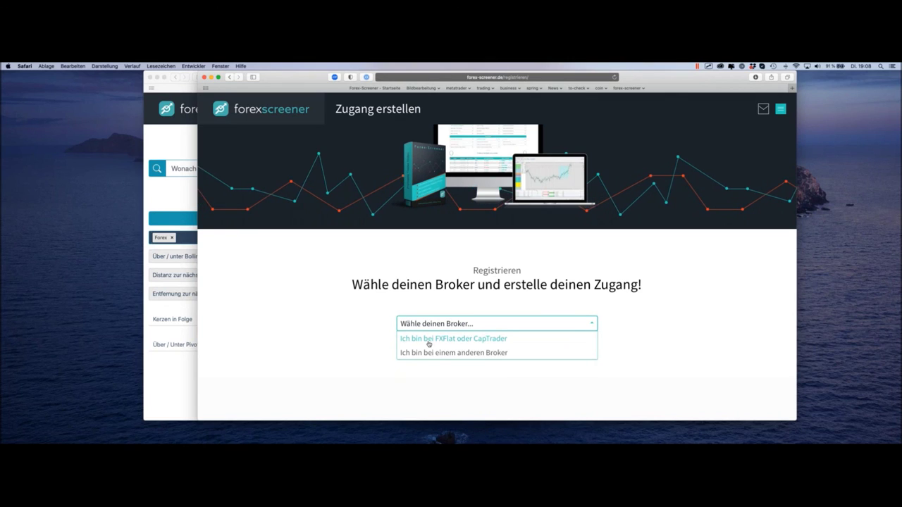
click(451, 339)
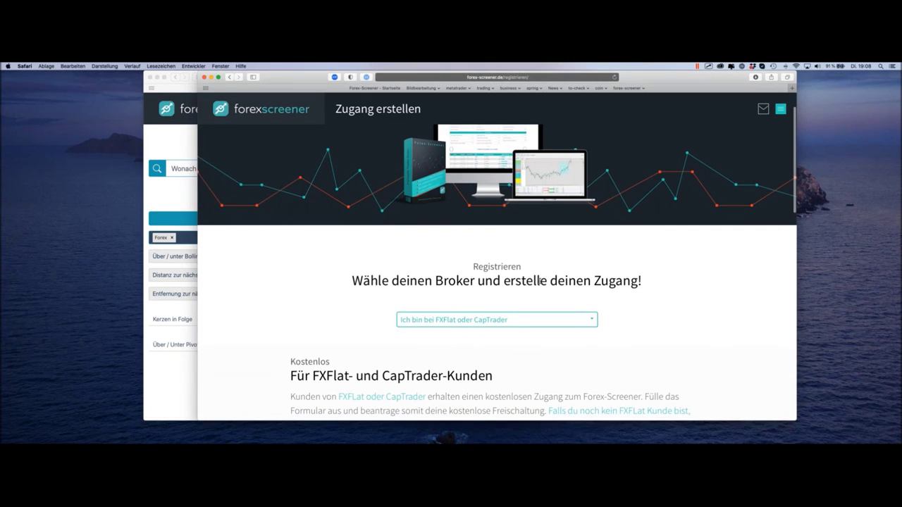
Review the free-access registration form through to its consent options, and place the cursor in the FXFlat/CapTrader account number field.
scroll(539, 281, down, 2)
scroll(540, 281, down, 2)
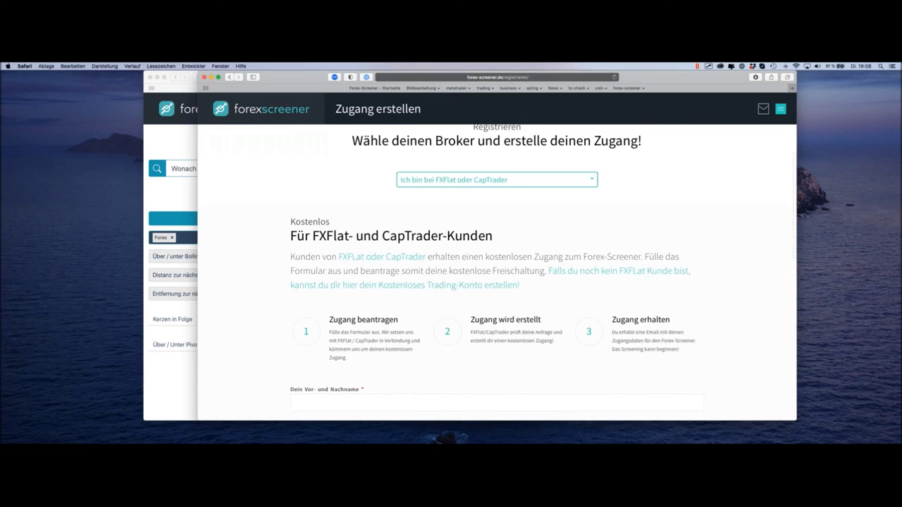
scroll(417, 272, down, 4)
click(416, 299)
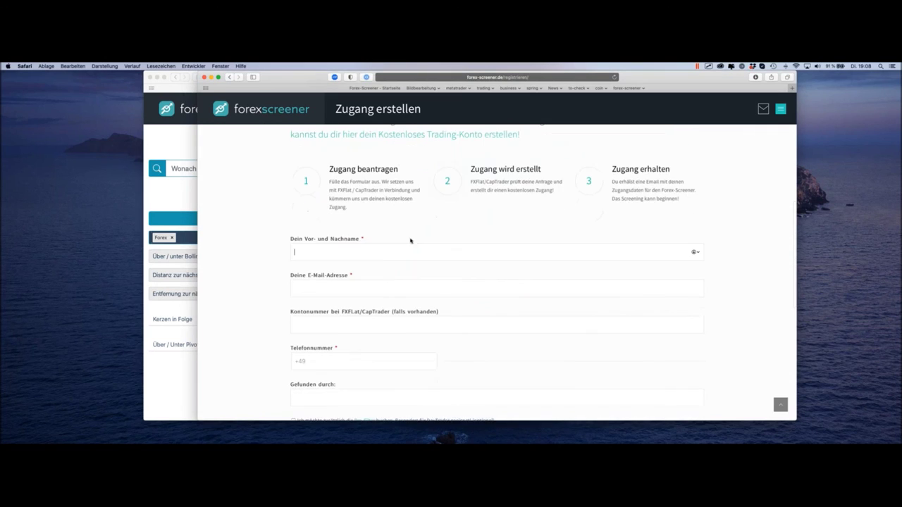
scroll(410, 242, down, 2)
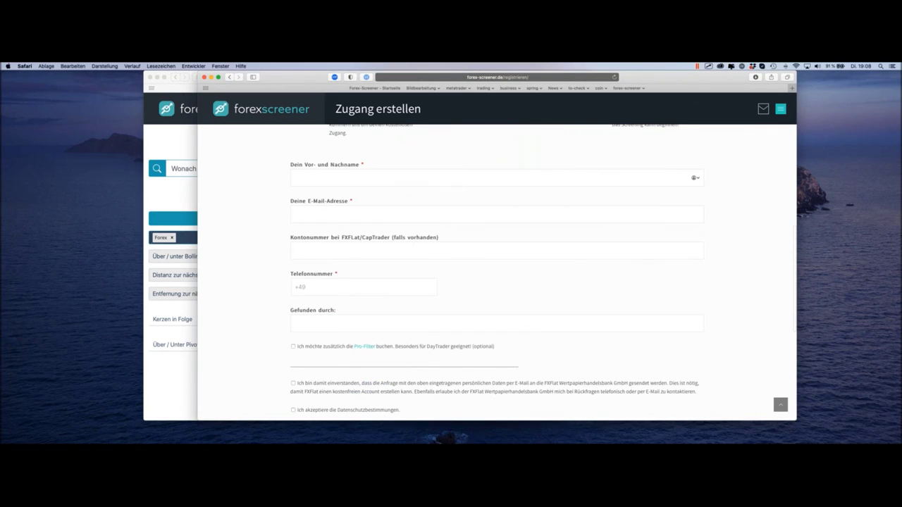
scroll(415, 239, down, 1)
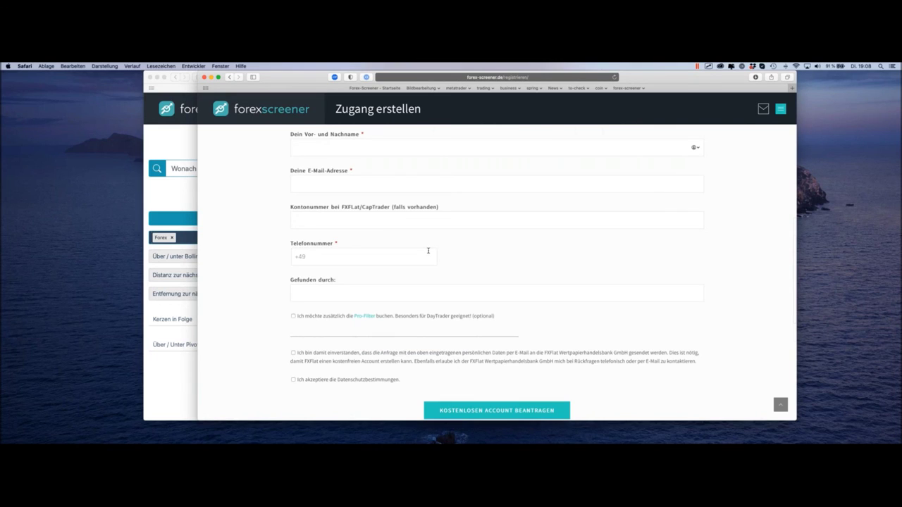
scroll(428, 250, up, 2)
click(332, 273)
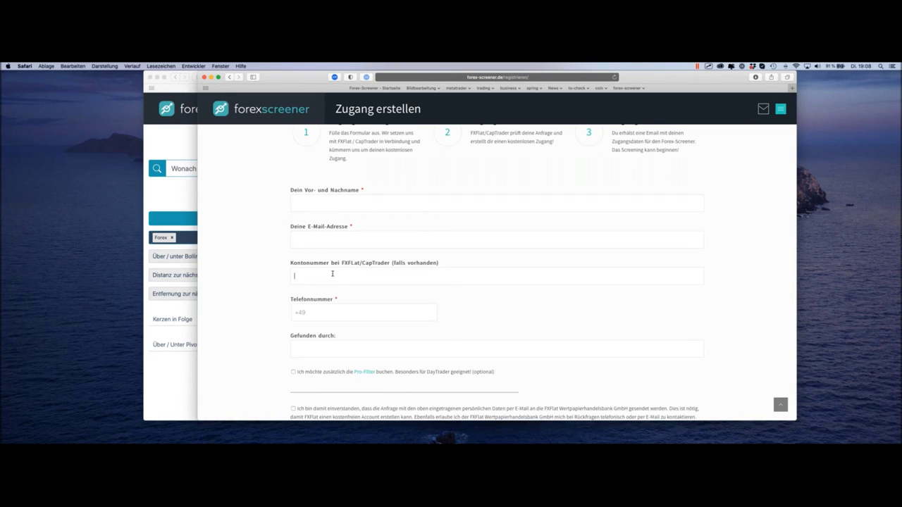